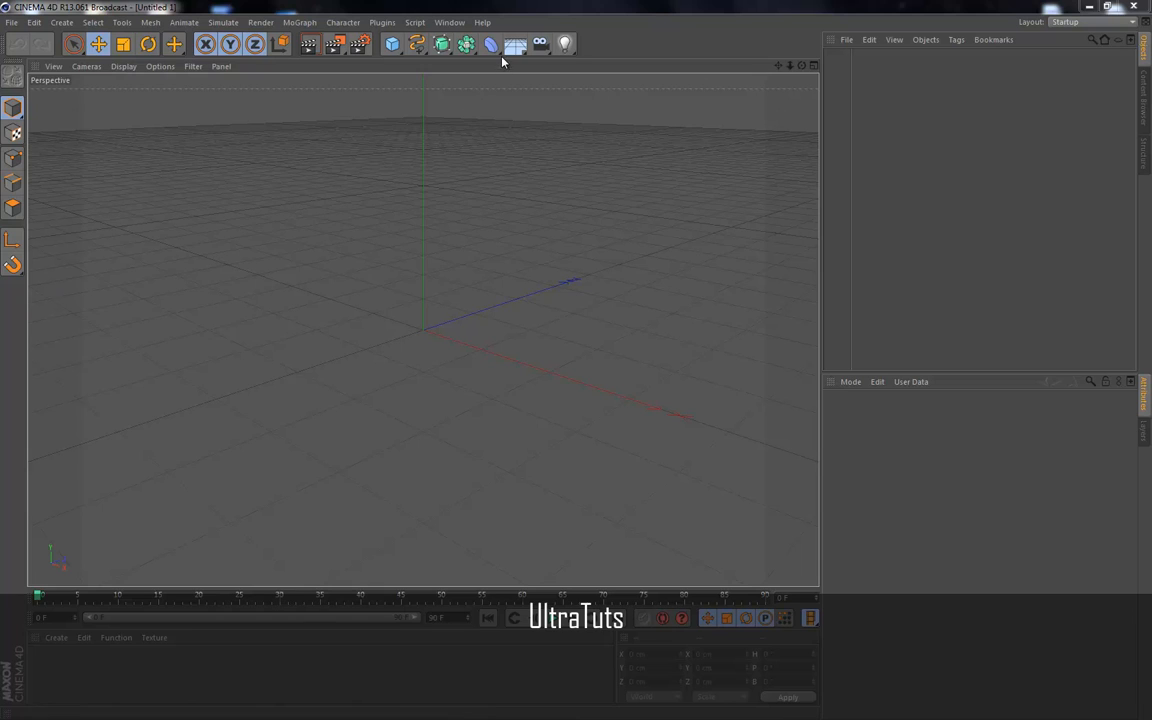
Step: Add a cube primitive to the empty scene
{"action": "left_click", "coordinate": [392, 45]}
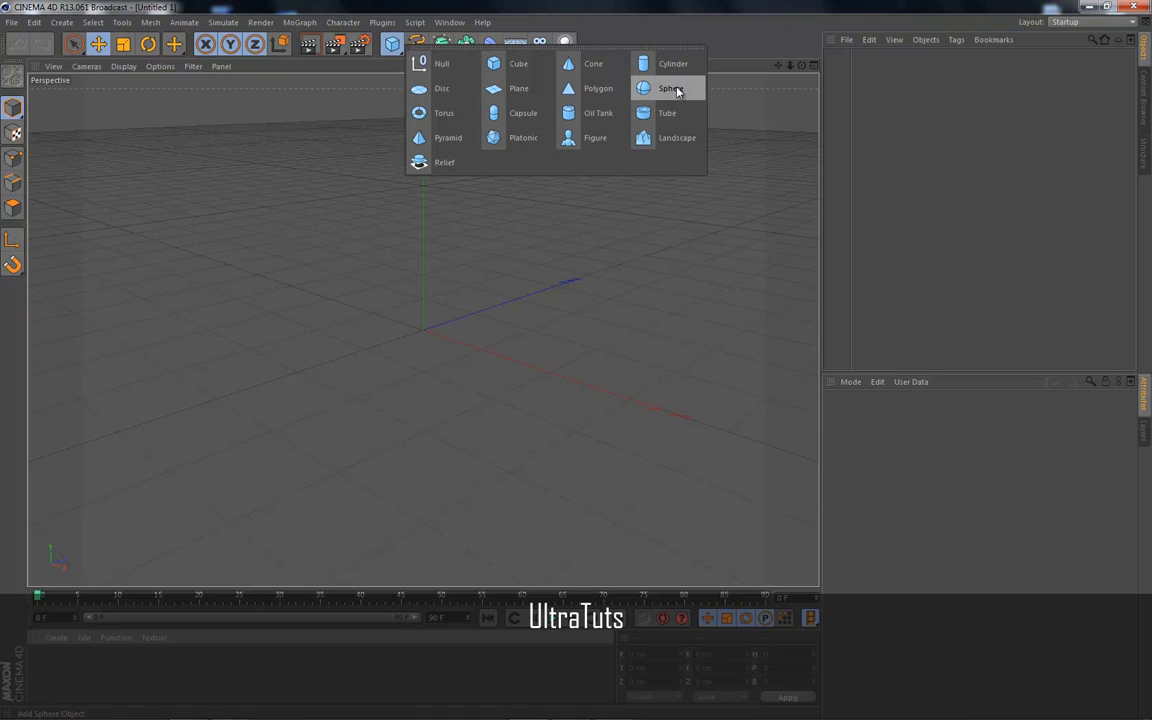
{"action": "left_click", "coordinate": [519, 66]}
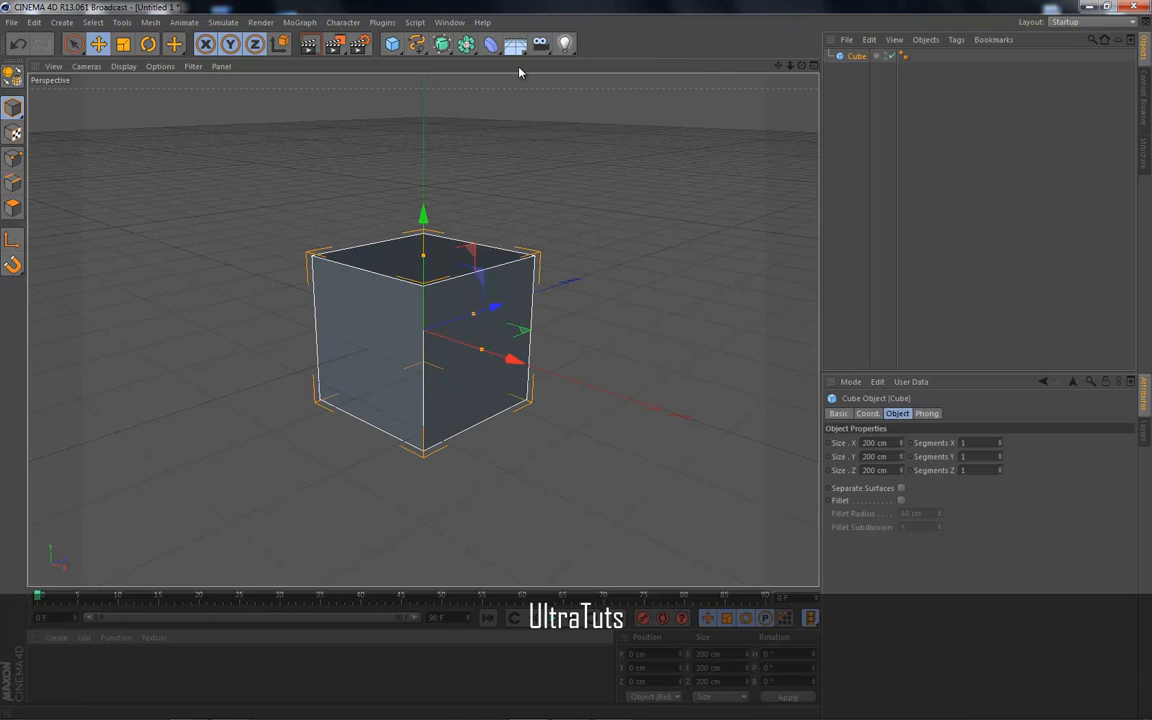
{"action": "scroll", "coordinate": [488, 345], "scroll_direction": "up", "scroll_amount": 3}
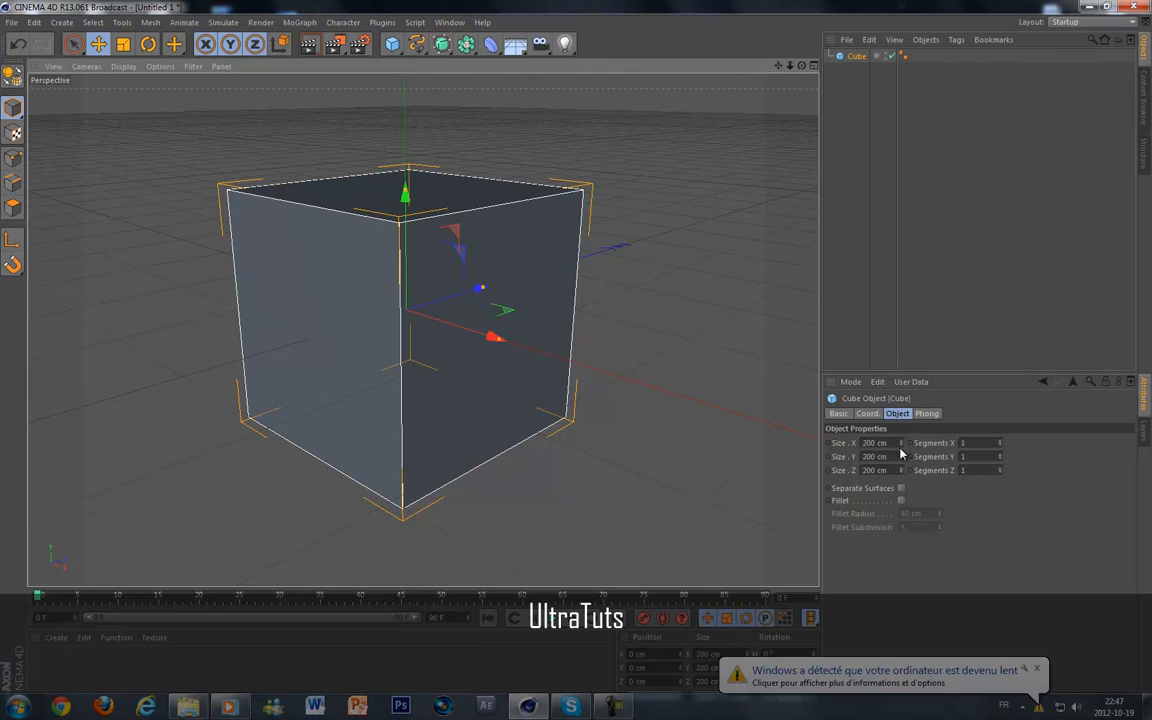
Step: Set the cube's X segments to 30
{"action": "left_click_drag", "start_coordinate": [894, 444], "coordinate": [712, 450]}
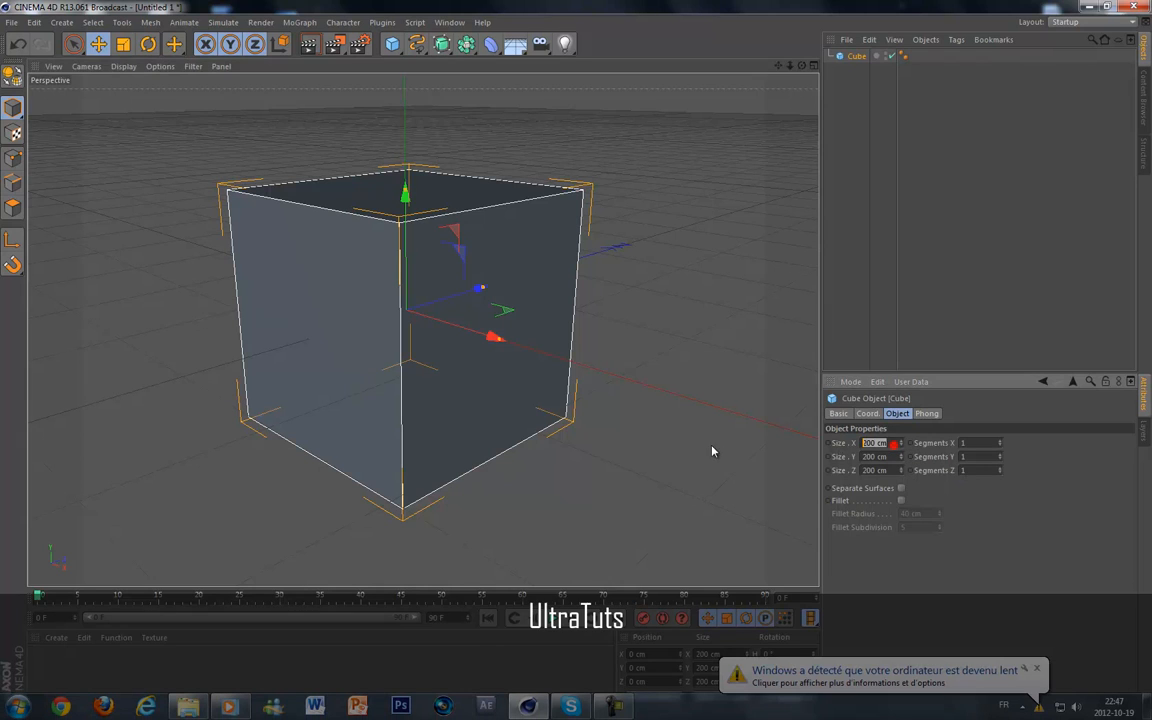
{"action": "double_click", "coordinate": [963, 443]}
{"action": "left_click_drag", "start_coordinate": [976, 447], "coordinate": [911, 451]}
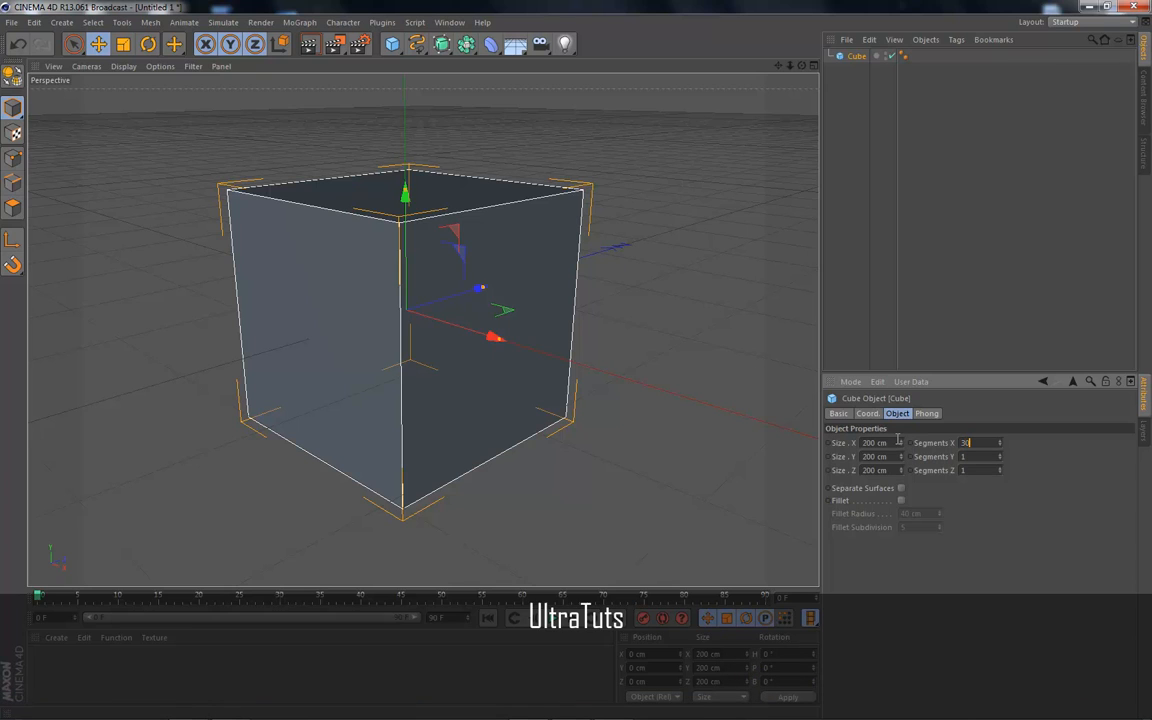
{"action": "type", "text": "30"}
{"action": "key", "text": "Return"}
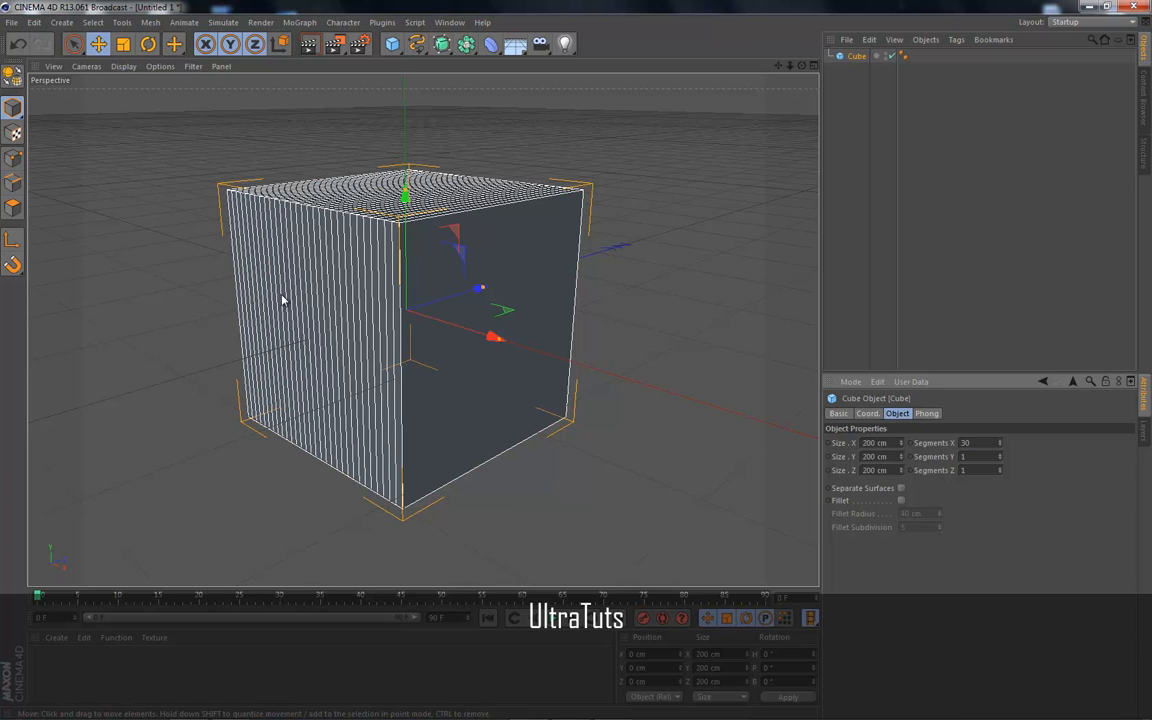
Step: Set the cube's X, Y and Z segments to 20 each
{"action": "double_click", "coordinate": [966, 442]}
{"action": "key", "text": "Return"}
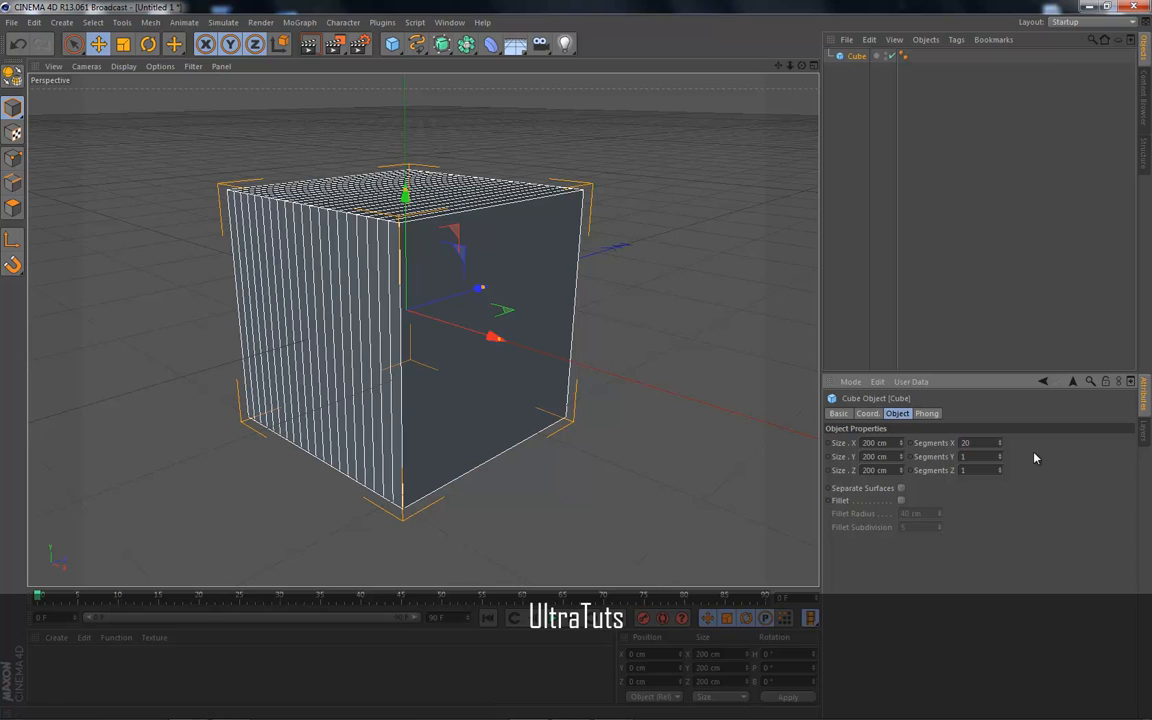
{"action": "double_click", "coordinate": [989, 455]}
{"action": "type", "text": "20"}
{"action": "key", "text": "Return"}
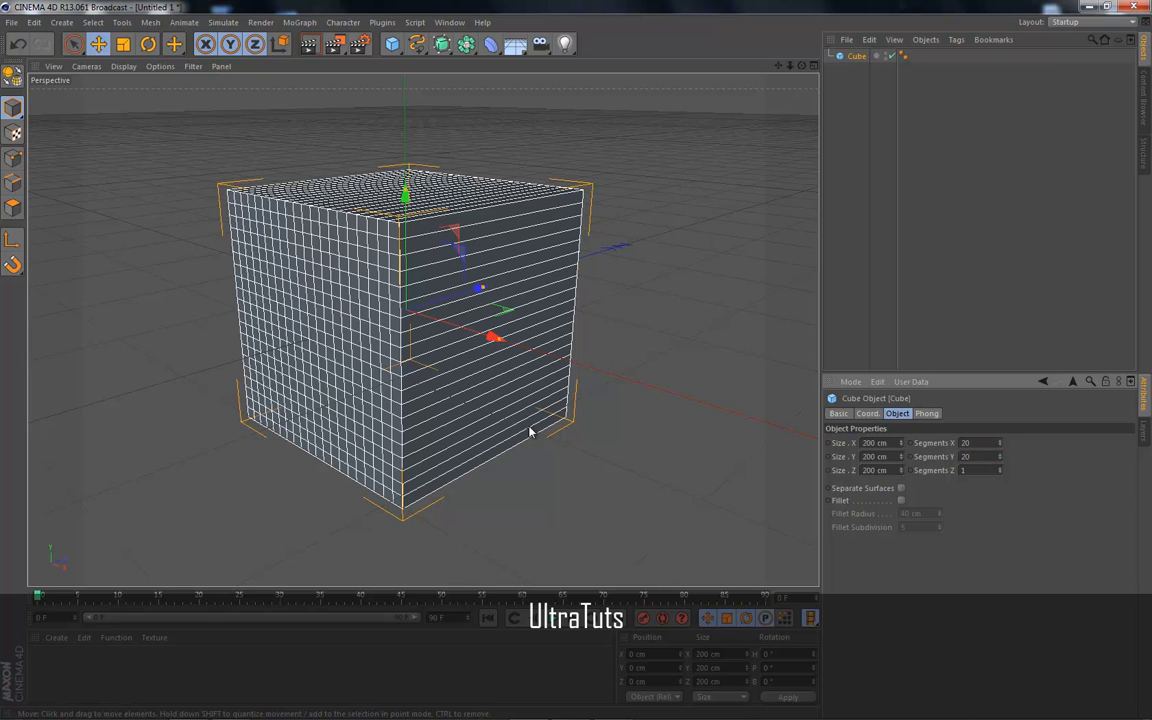
{"action": "double_click", "coordinate": [966, 470]}
{"action": "type", "text": "20"}
{"action": "key", "text": "Return"}
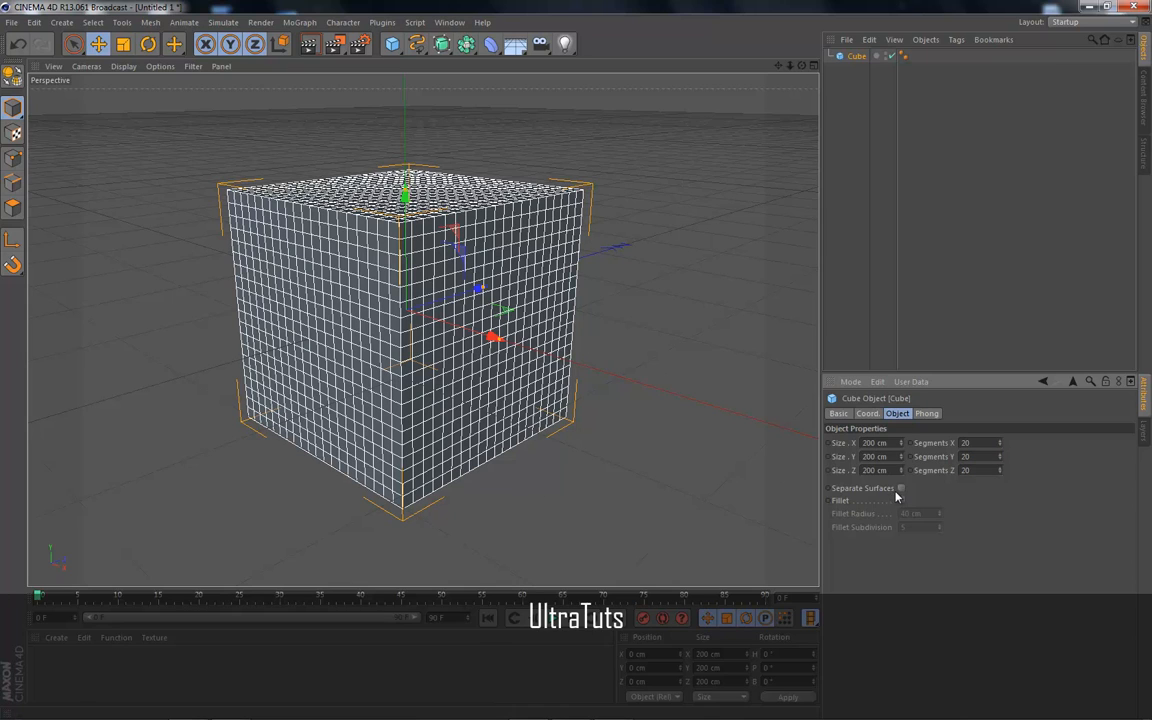
Step: Try the Fillet option on the cube and switch it off again
{"action": "left_click", "coordinate": [828, 502]}
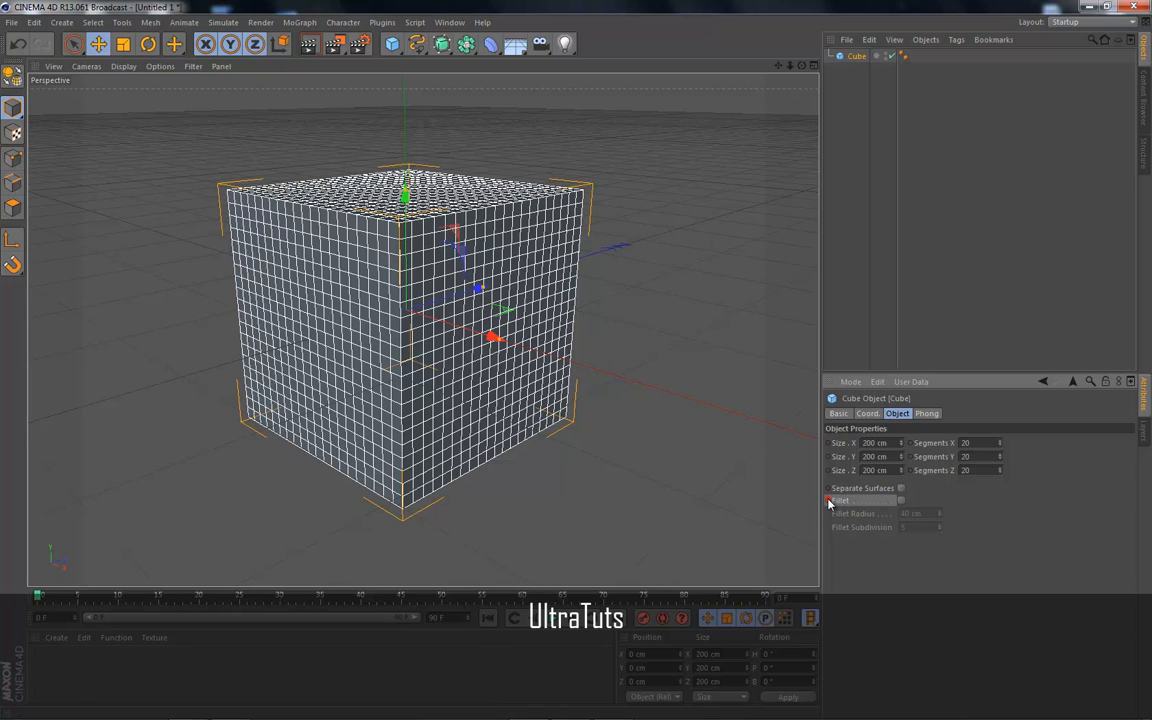
{"action": "left_click", "coordinate": [901, 500]}
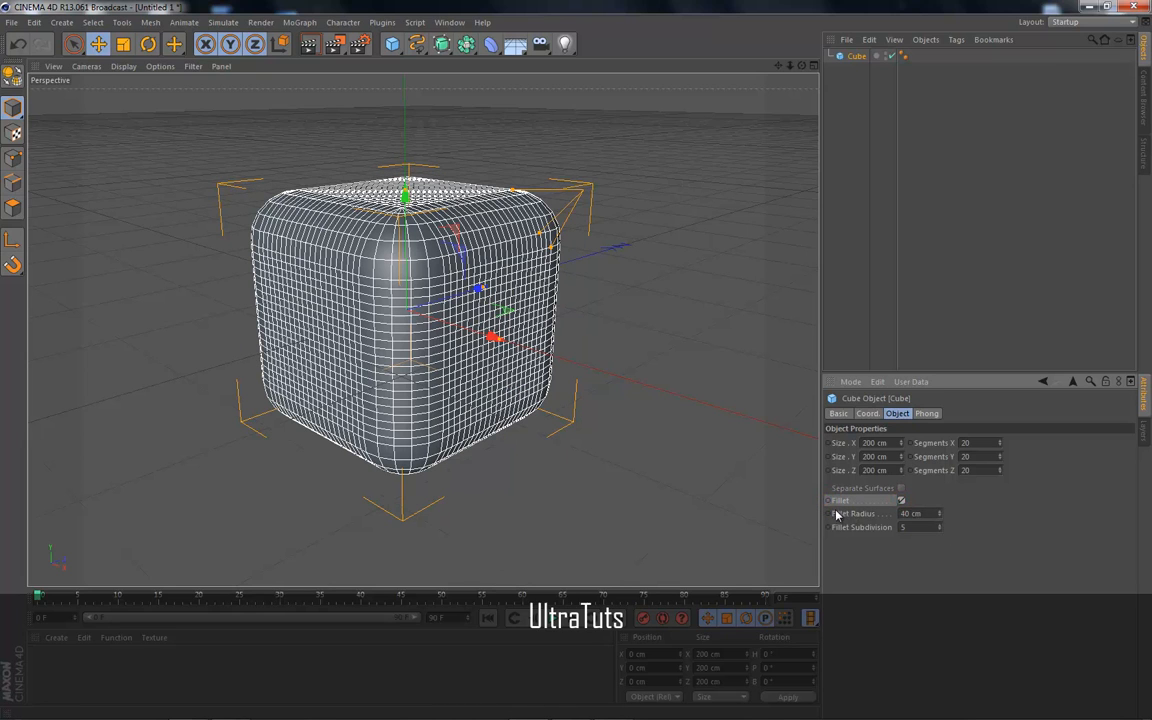
{"action": "left_click", "coordinate": [901, 500]}
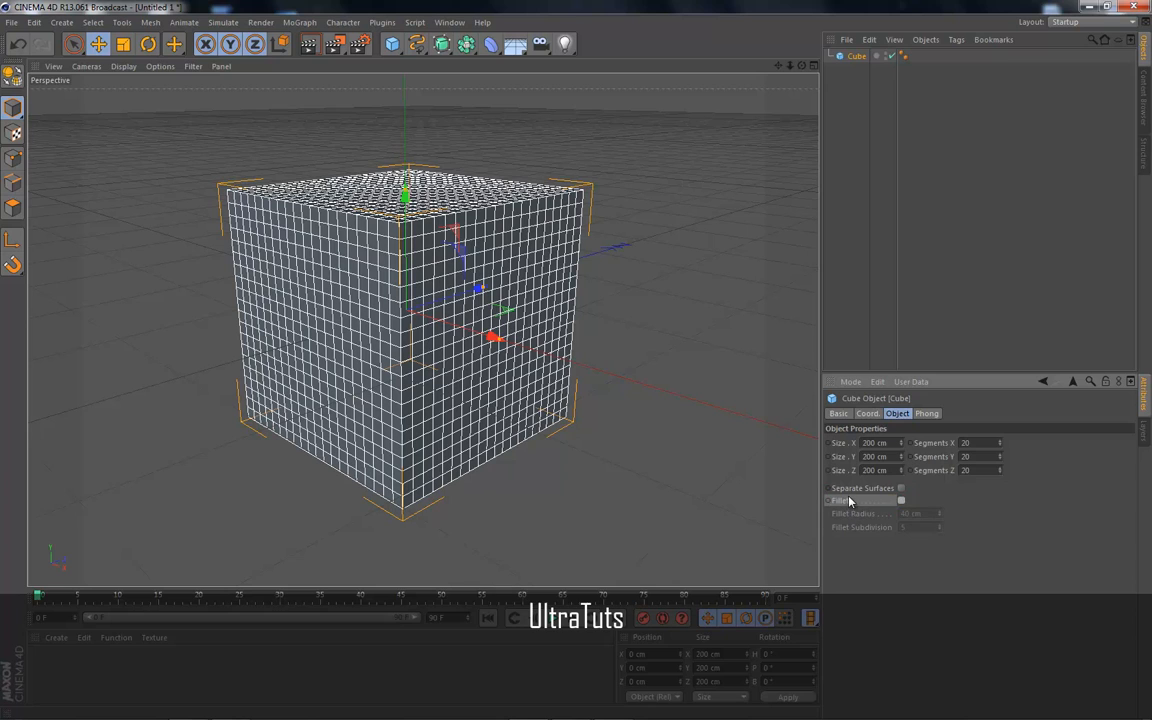
{"action": "left_click", "coordinate": [903, 500]}
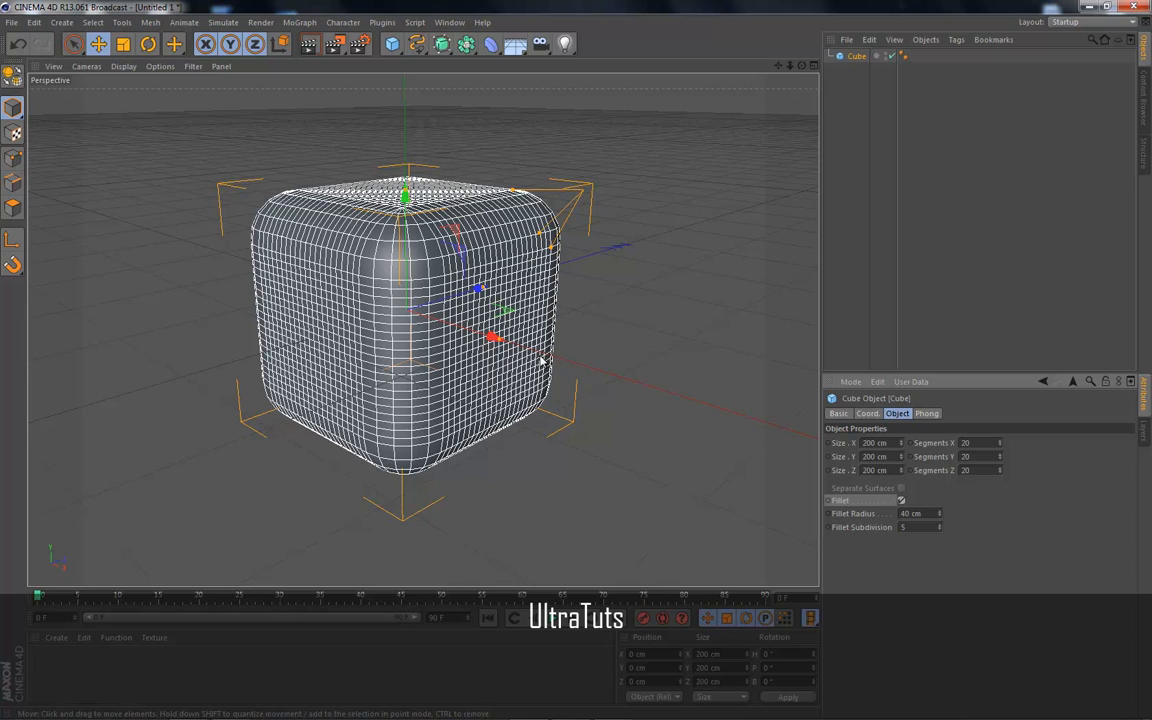
{"action": "left_click", "coordinate": [902, 500]}
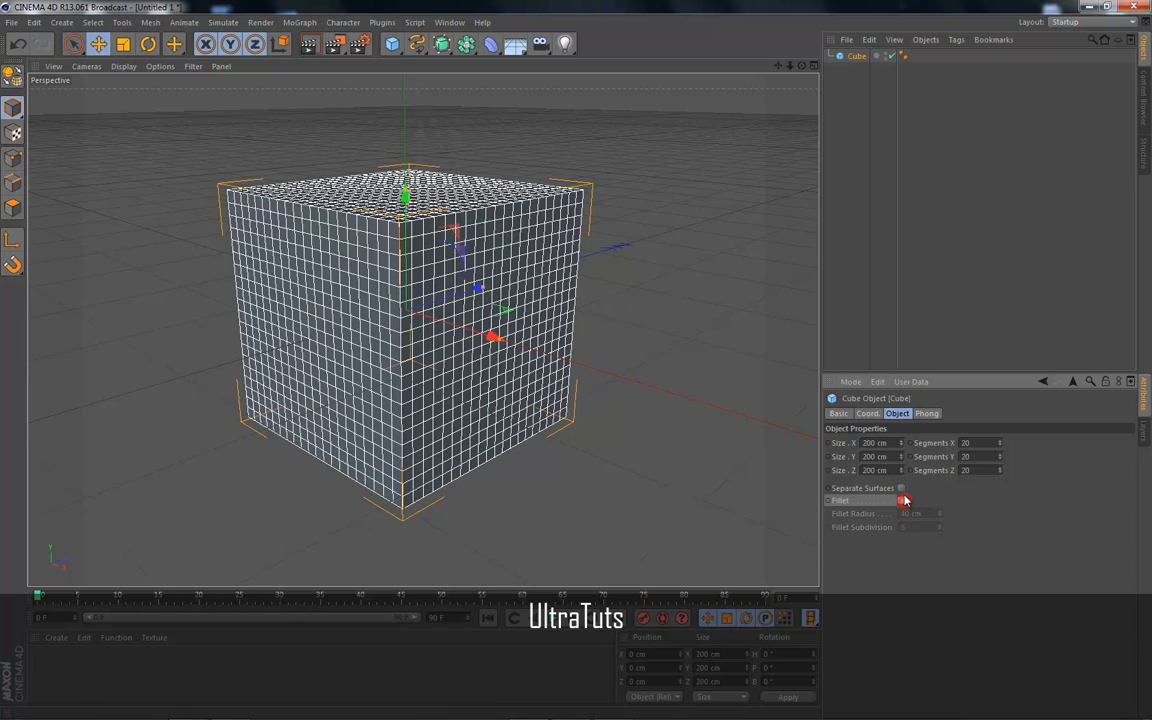
{"action": "left_click", "coordinate": [903, 490]}
{"action": "left_click", "coordinate": [979, 443]}
{"action": "key", "text": "Tab"}
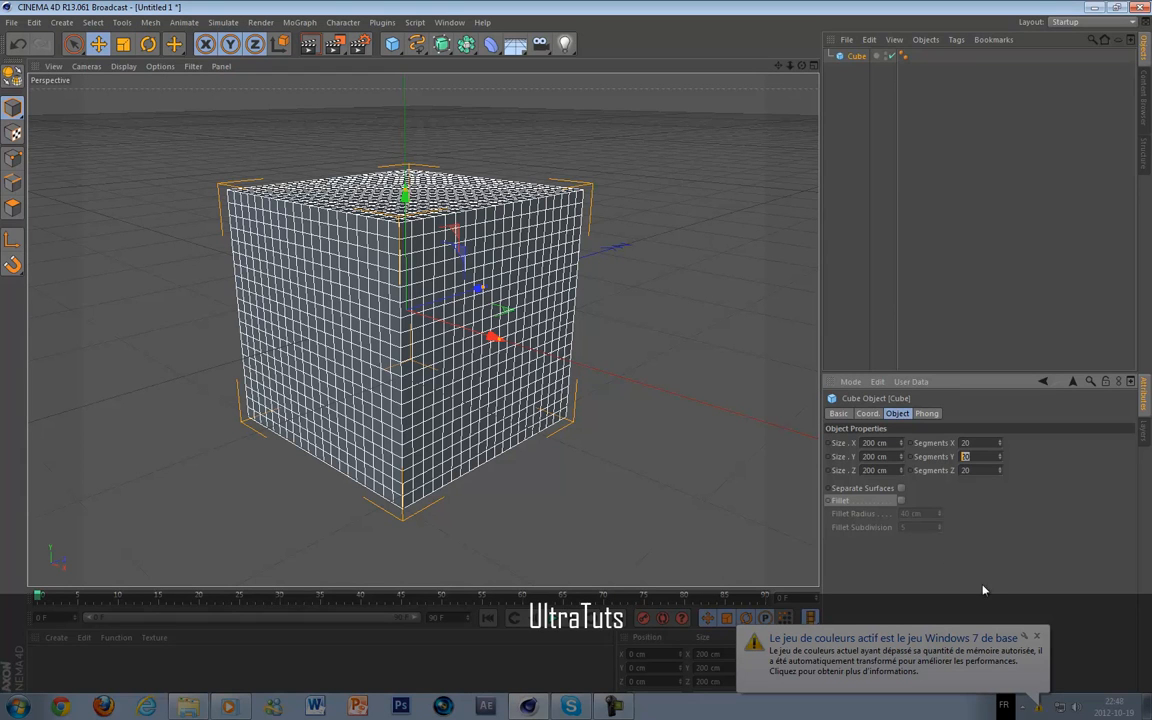
{"action": "left_click", "coordinate": [1042, 638]}
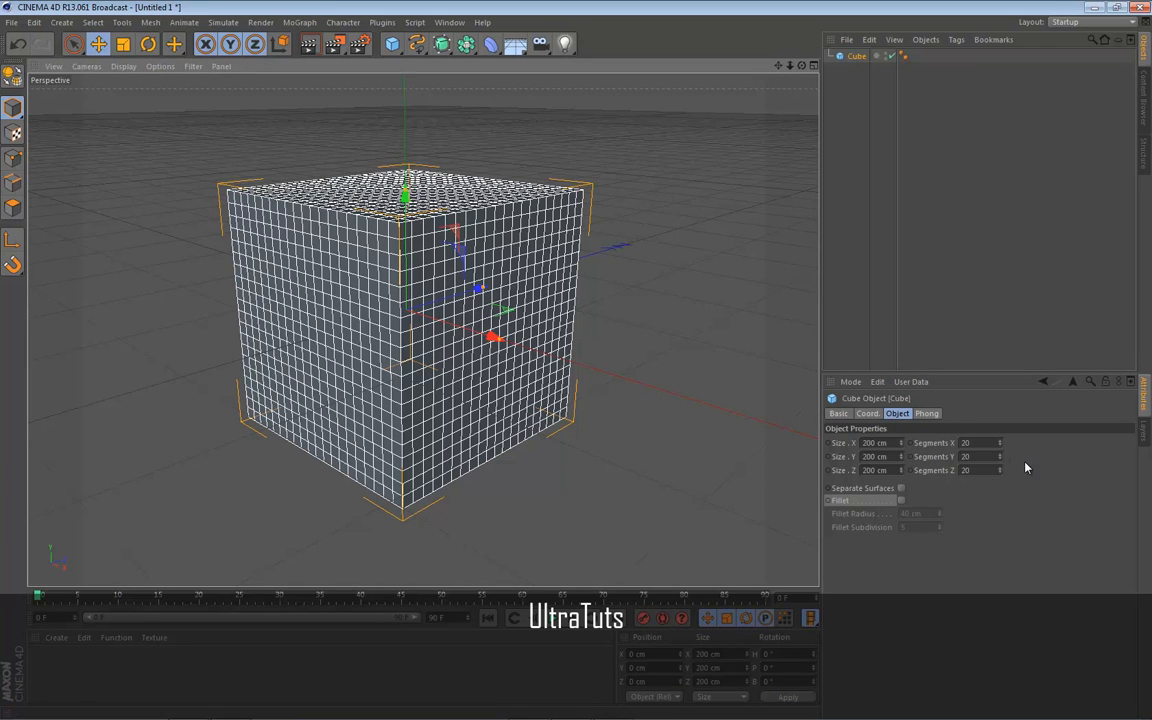
{"action": "double_click", "coordinate": [977, 443]}
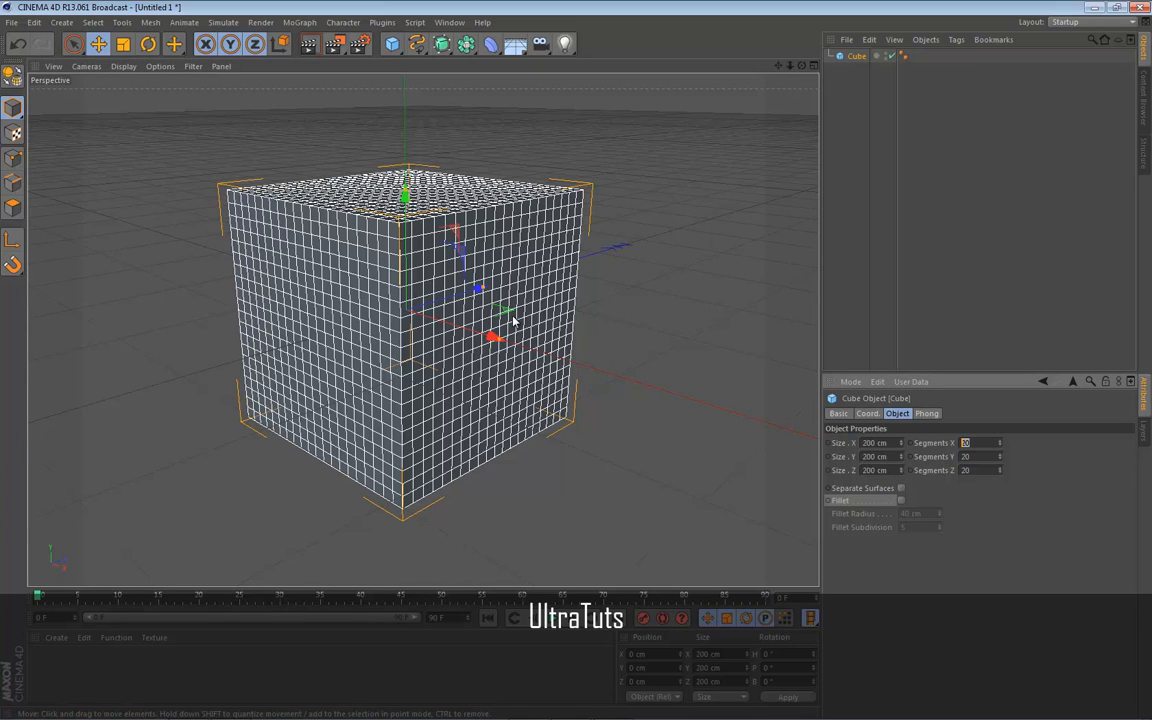
Step: Convert the cube to an editable polygon object and switch to polygon mode
{"action": "left_click", "coordinate": [13, 76]}
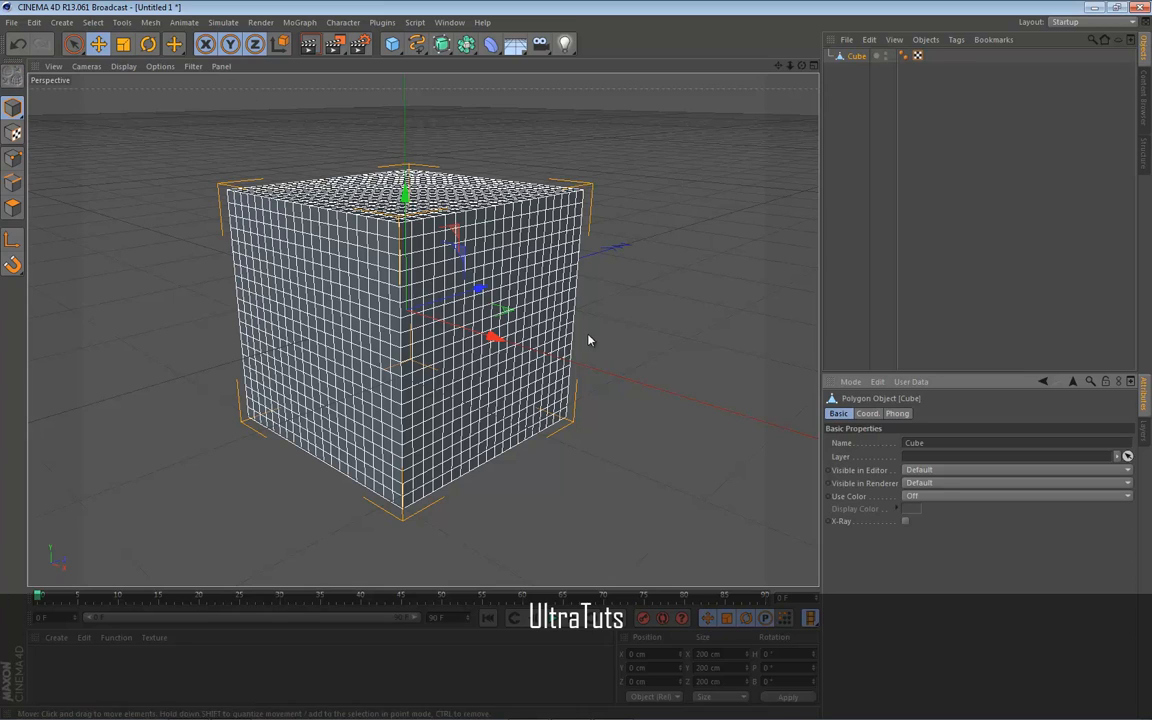
{"action": "left_click", "coordinate": [13, 208]}
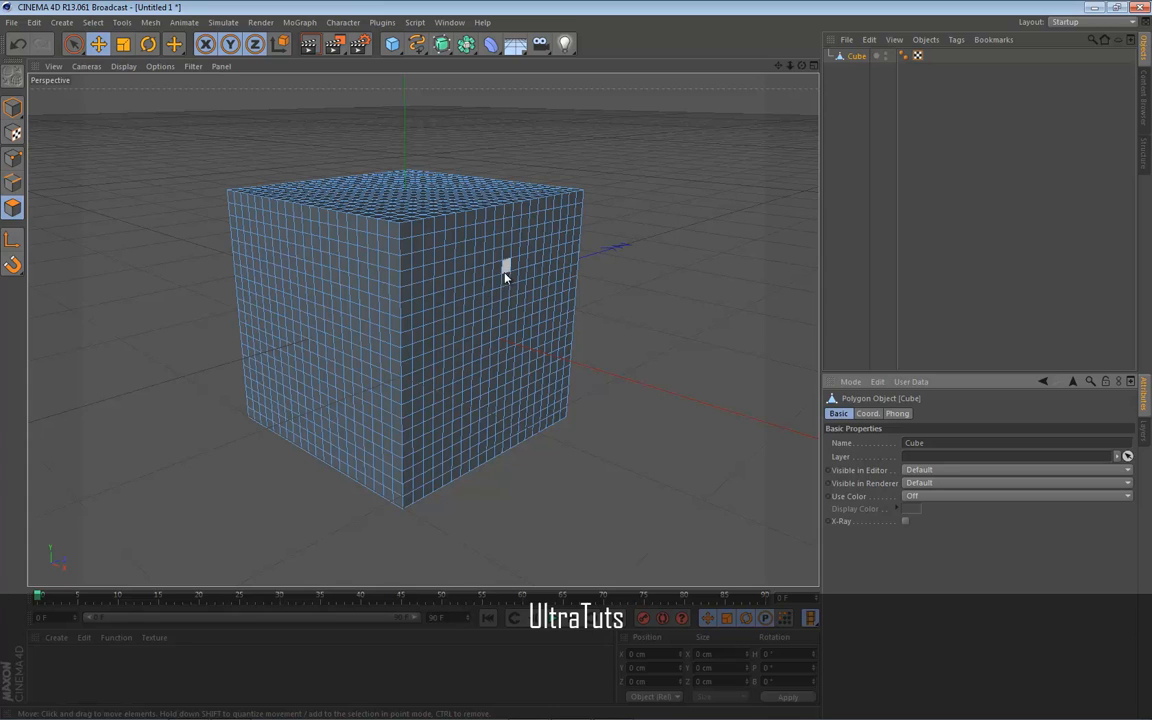
Step: Select a block of polygons four wide and three high near the upper front corner of the cube's +X face
{"action": "left_click", "coordinate": [429, 243]}
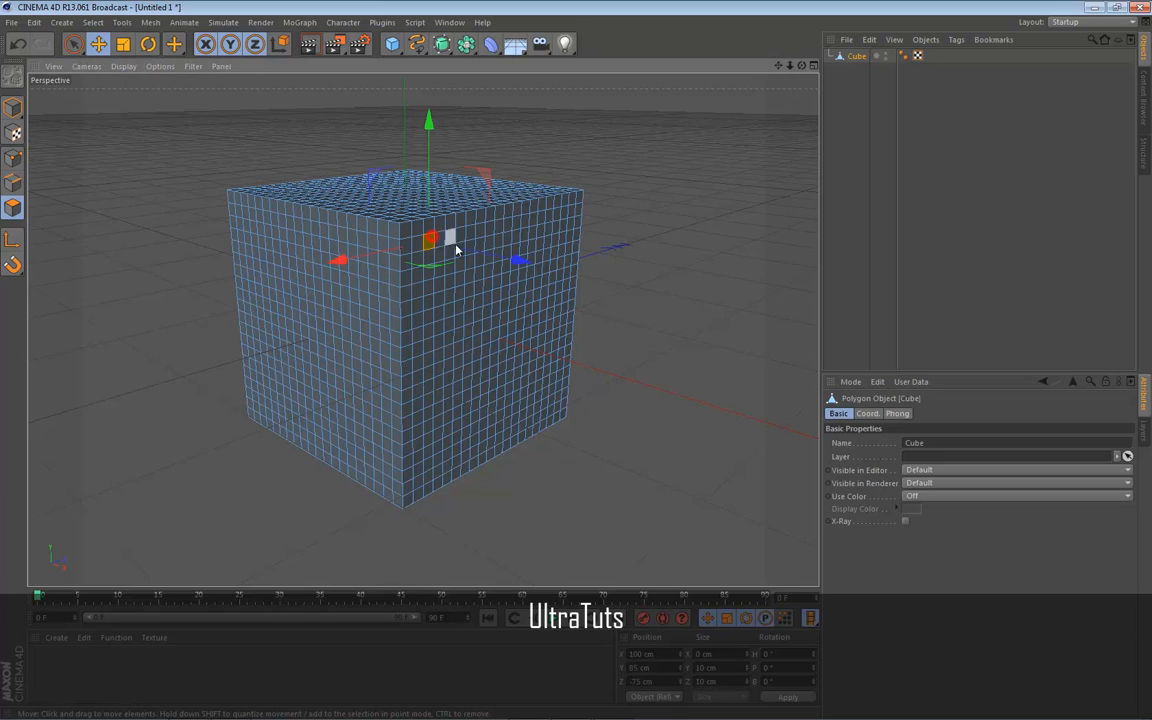
{"action": "left_click", "coordinate": [540, 221]}
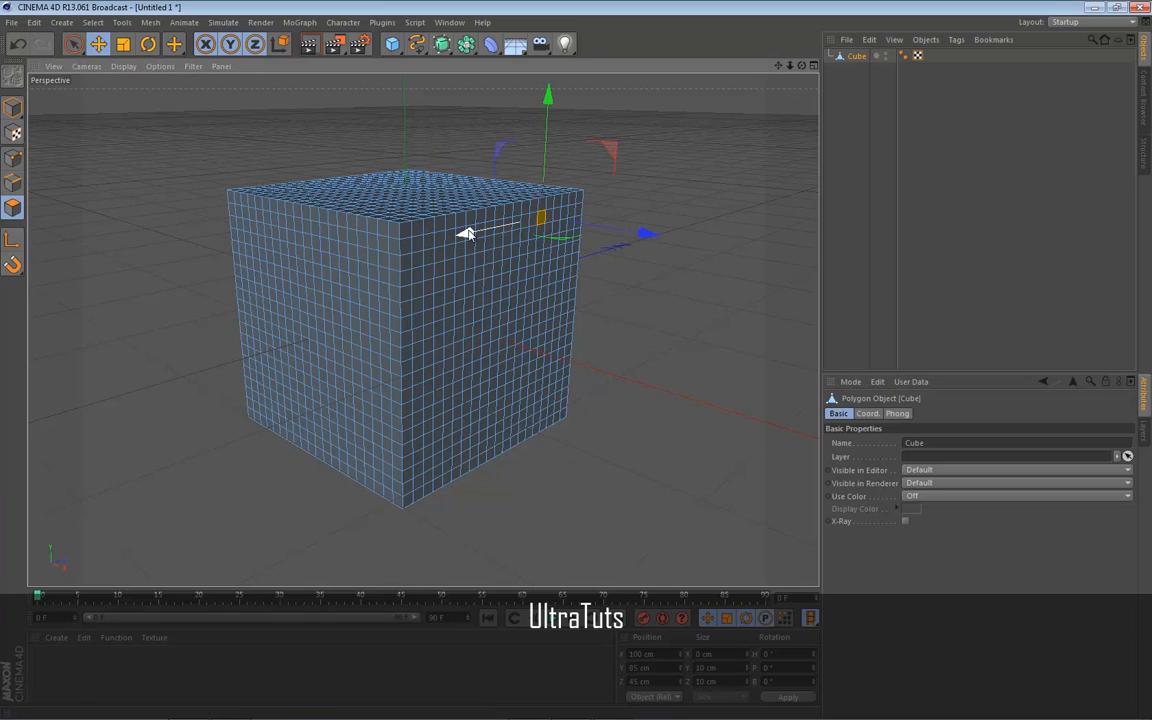
{"action": "left_click", "coordinate": [419, 244]}
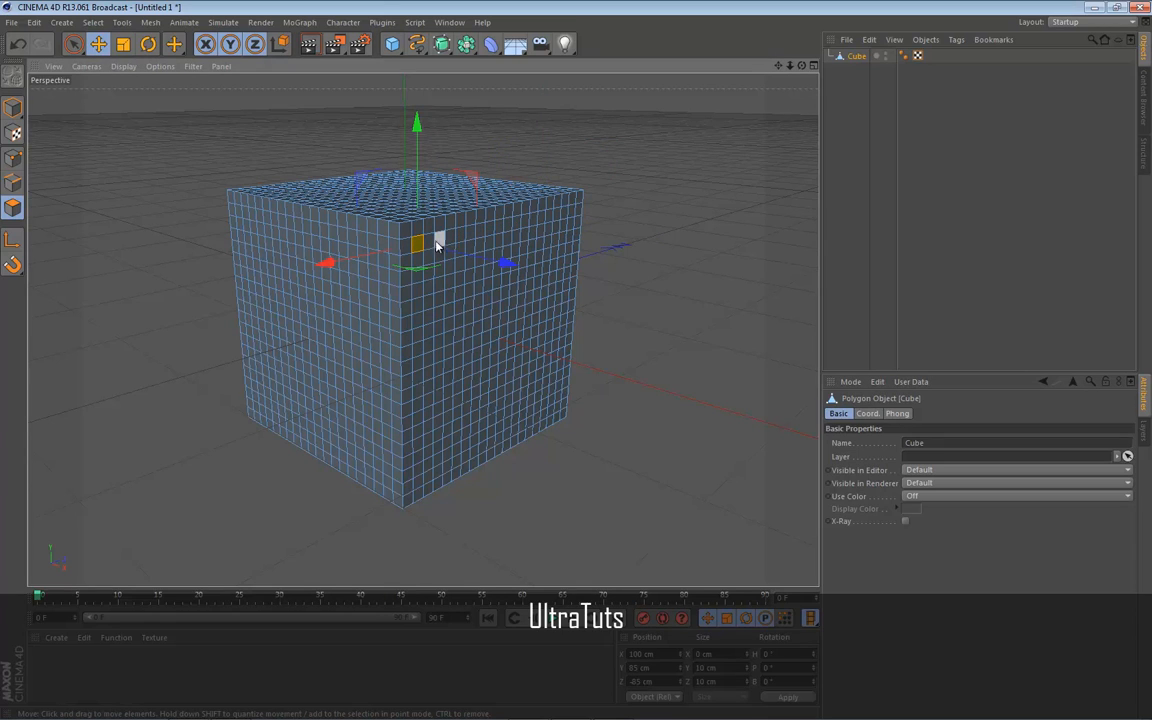
{"action": "left_click", "coordinate": [432, 245], "text": "shift"}
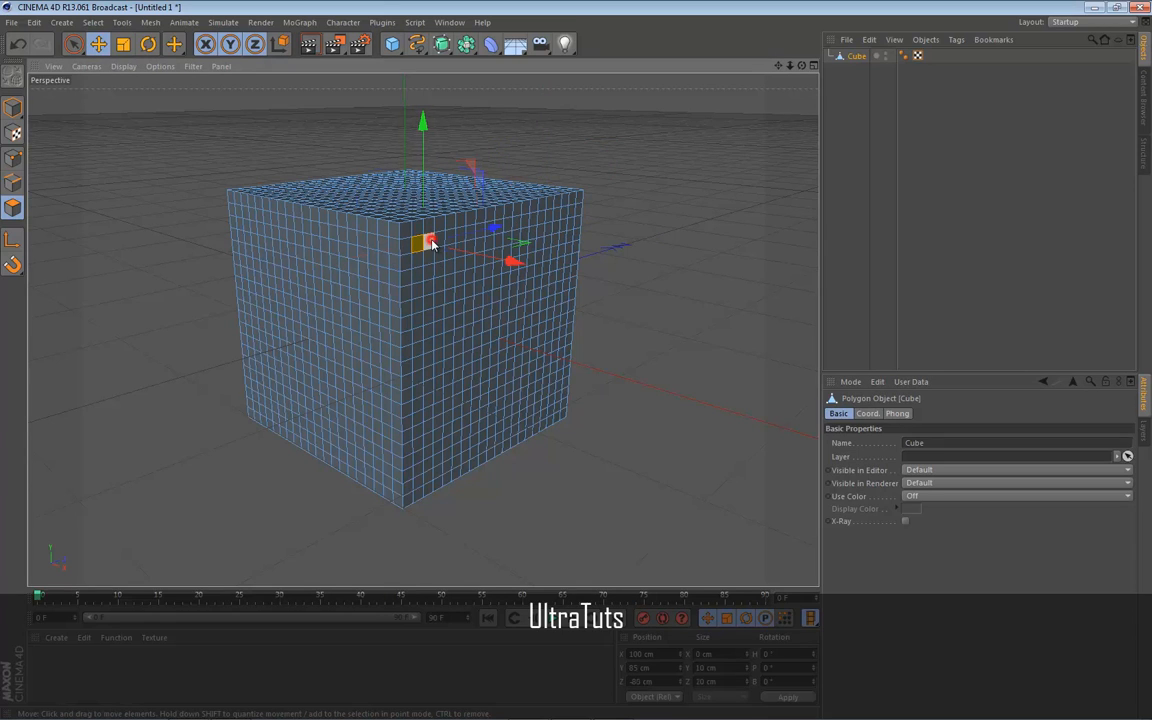
{"action": "left_click_drag", "start_coordinate": [443, 243], "coordinate": [450, 239]}
{"action": "left_click", "coordinate": [447, 256], "text": "shift"}
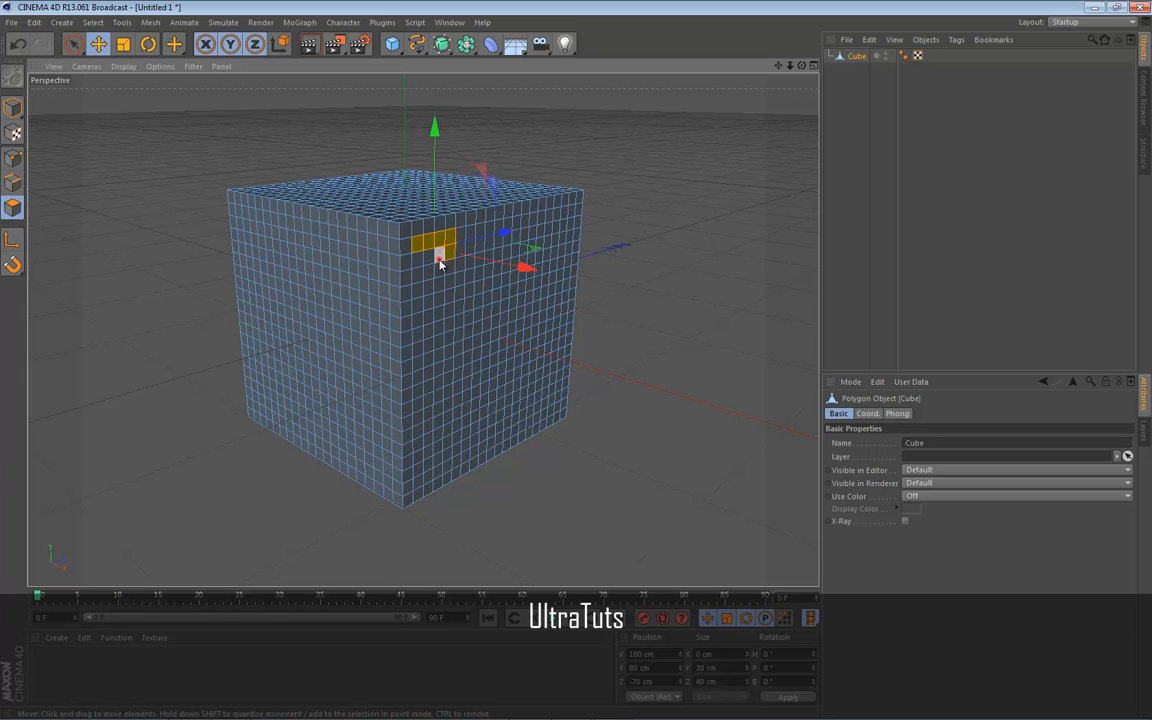
{"action": "left_click", "coordinate": [438, 268], "text": "shift"}
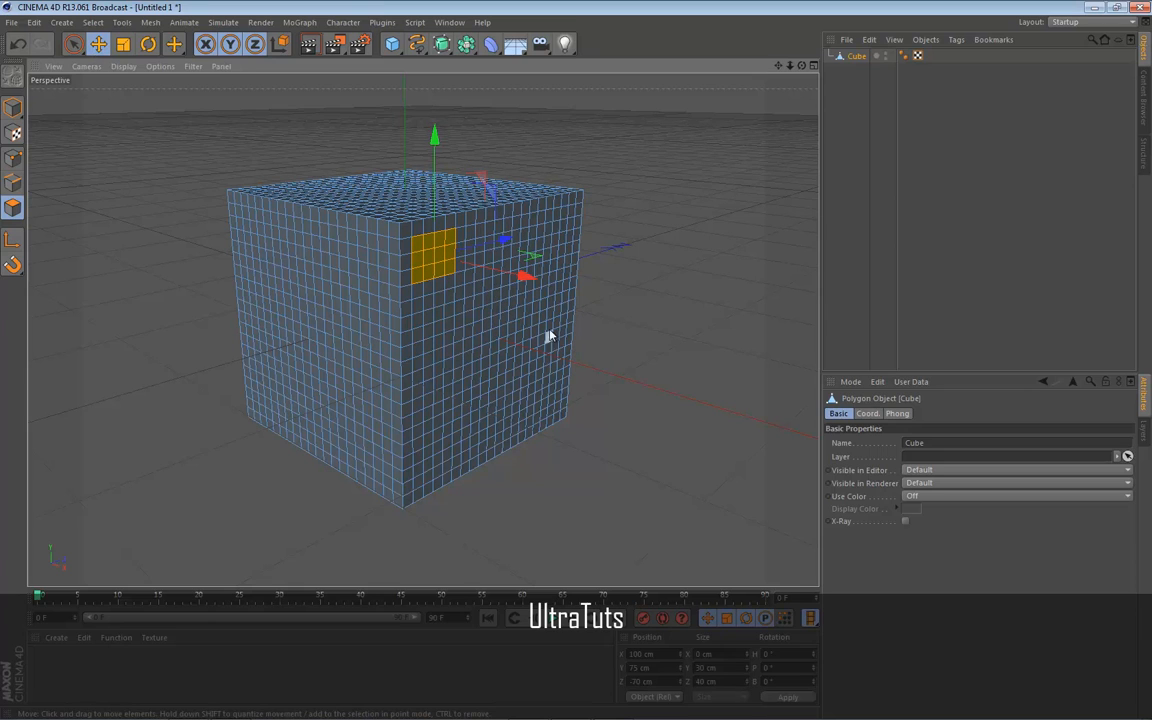
Step: Examine the cube and its selected polygons in the perspective view and the four-view layout
{"action": "middle_click", "coordinate": [393, 257]}
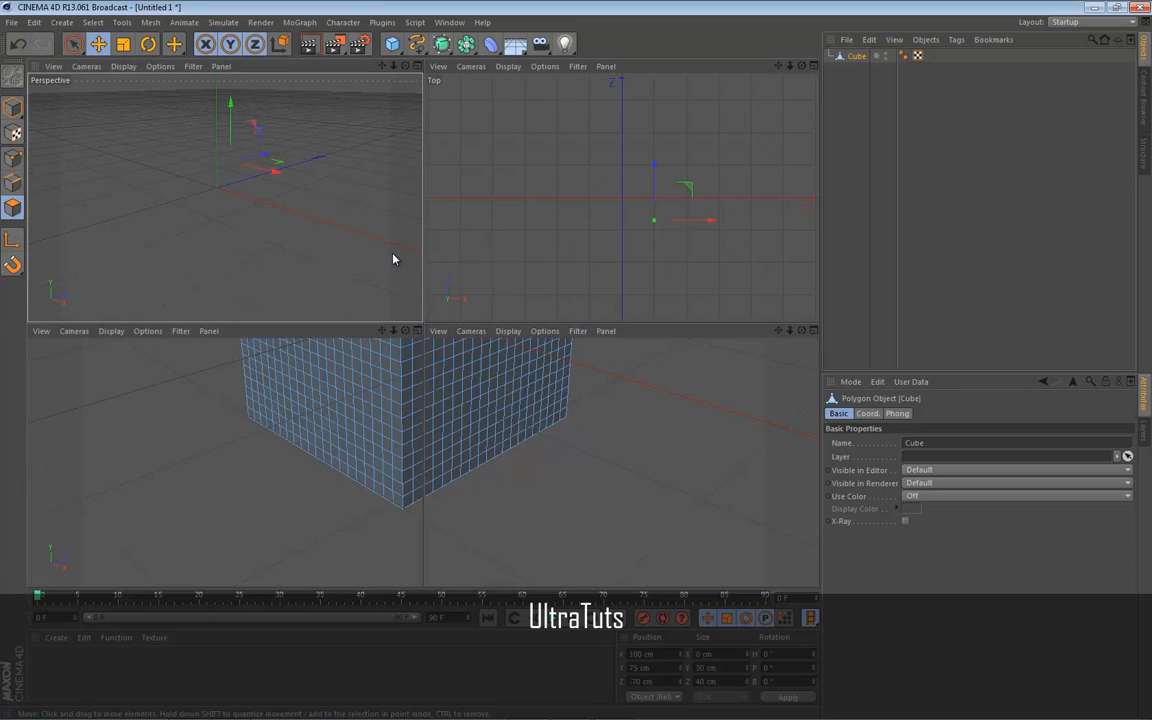
{"action": "middle_click", "coordinate": [391, 262]}
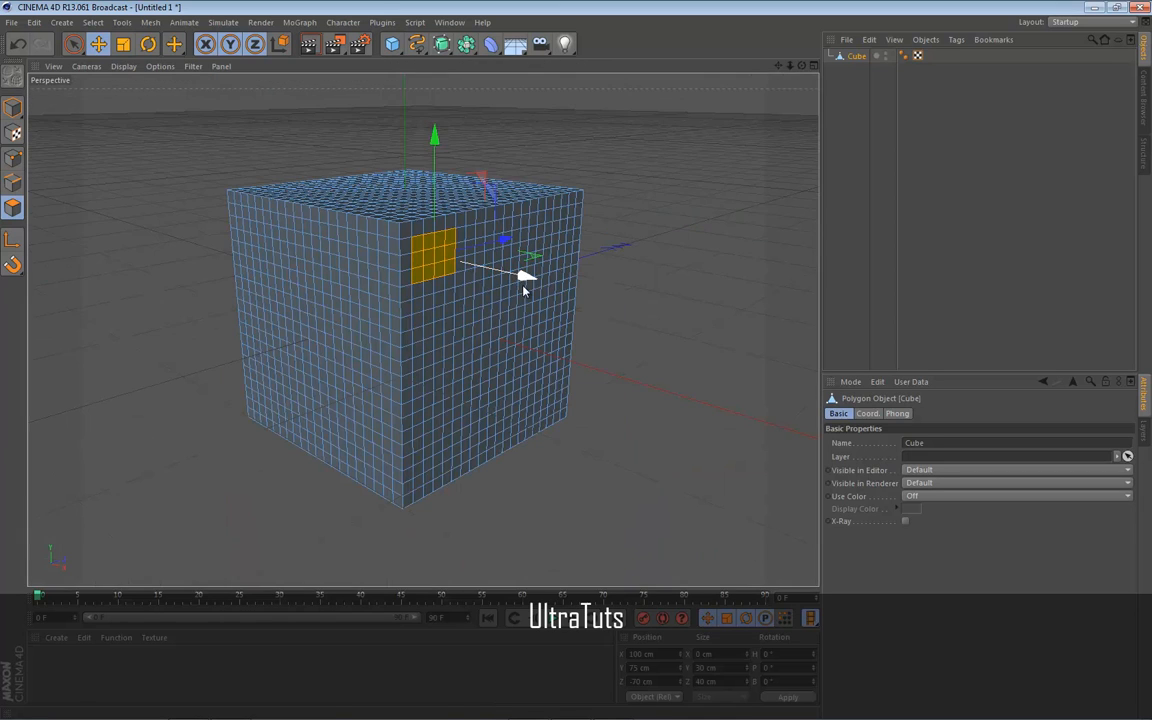
{"action": "middle_click", "coordinate": [524, 288]}
{"action": "middle_click", "coordinate": [353, 241]}
{"action": "middle_click", "coordinate": [437, 277]}
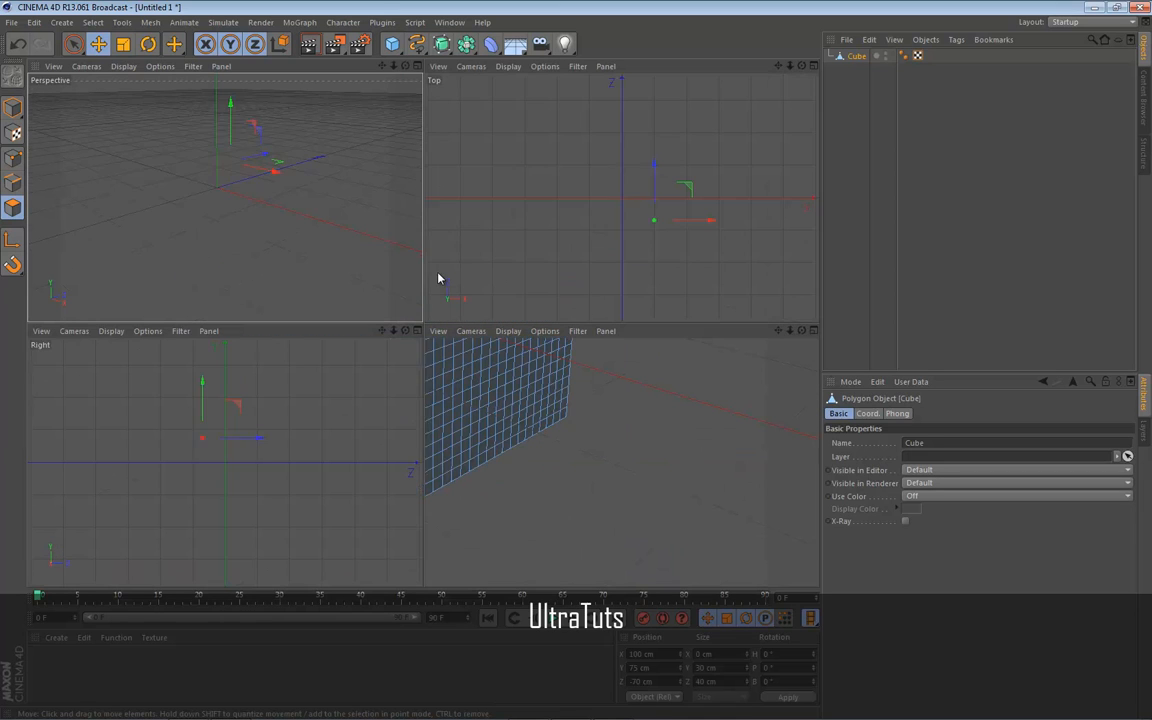
{"action": "middle_click", "coordinate": [327, 298]}
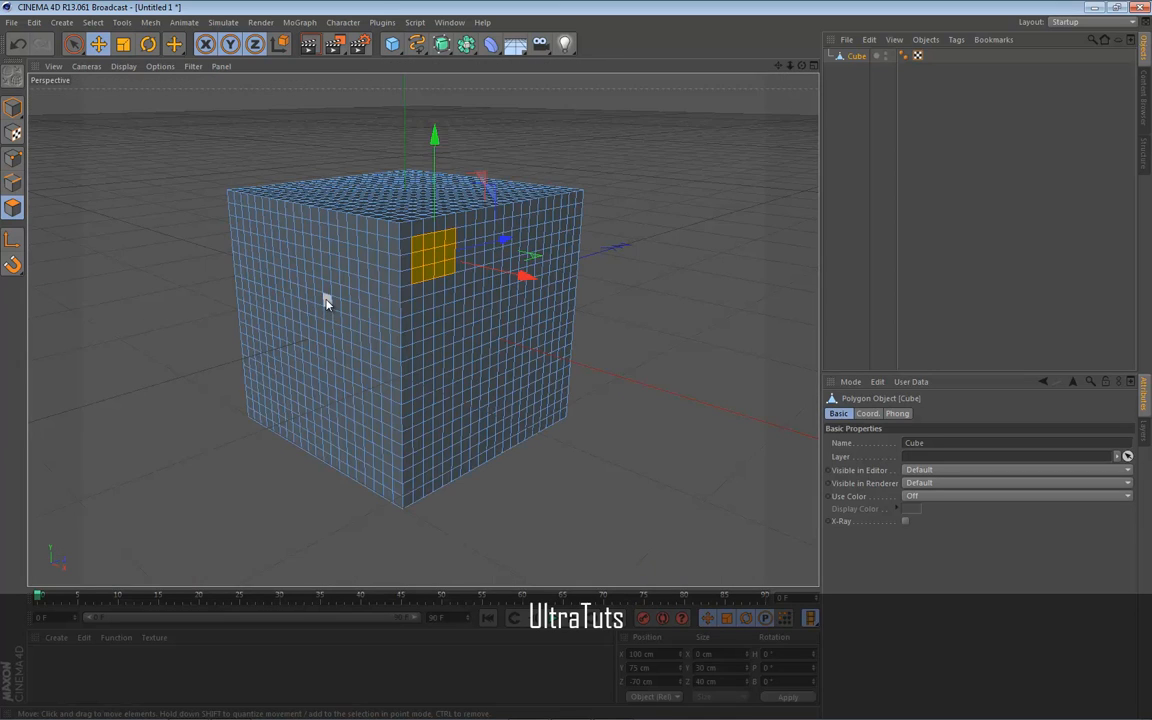
{"action": "middle_click", "coordinate": [392, 274]}
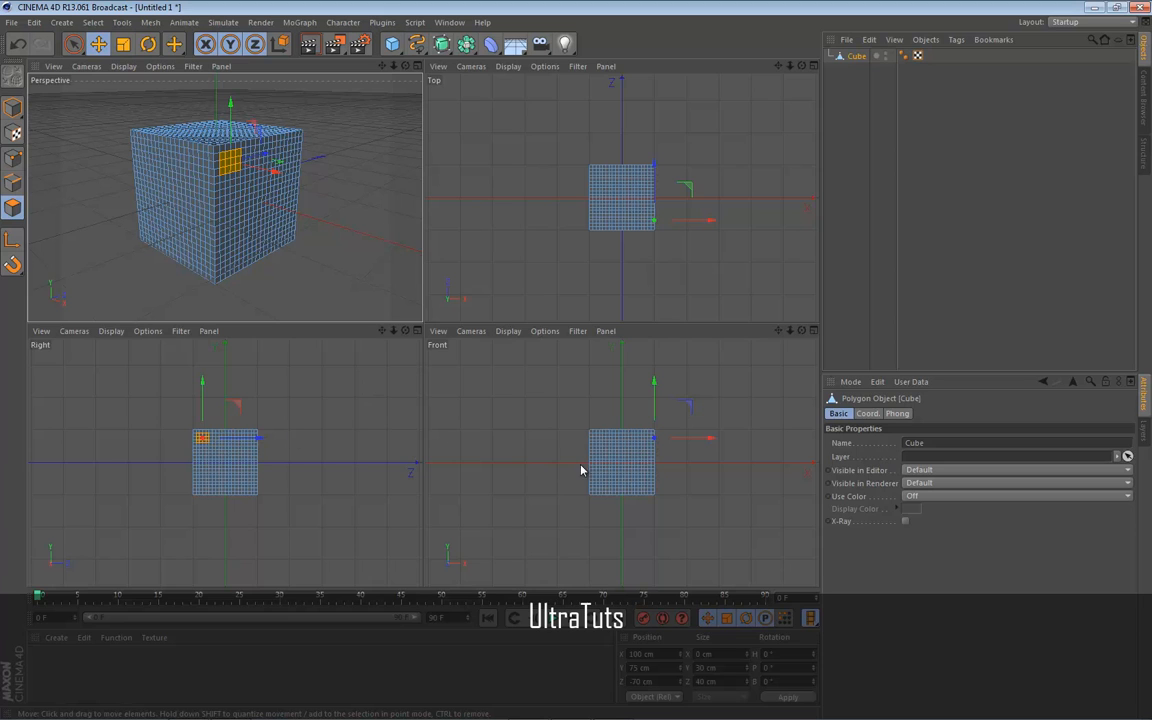
Step: Use Rectangle Selection in the Right view to select all polygons of the cube's +X face except its outermost ring
{"action": "middle_click", "coordinate": [290, 418]}
{"action": "scroll", "coordinate": [399, 296], "scroll_direction": "up", "scroll_amount": 2}
{"action": "middle_click", "coordinate": [400, 302]}
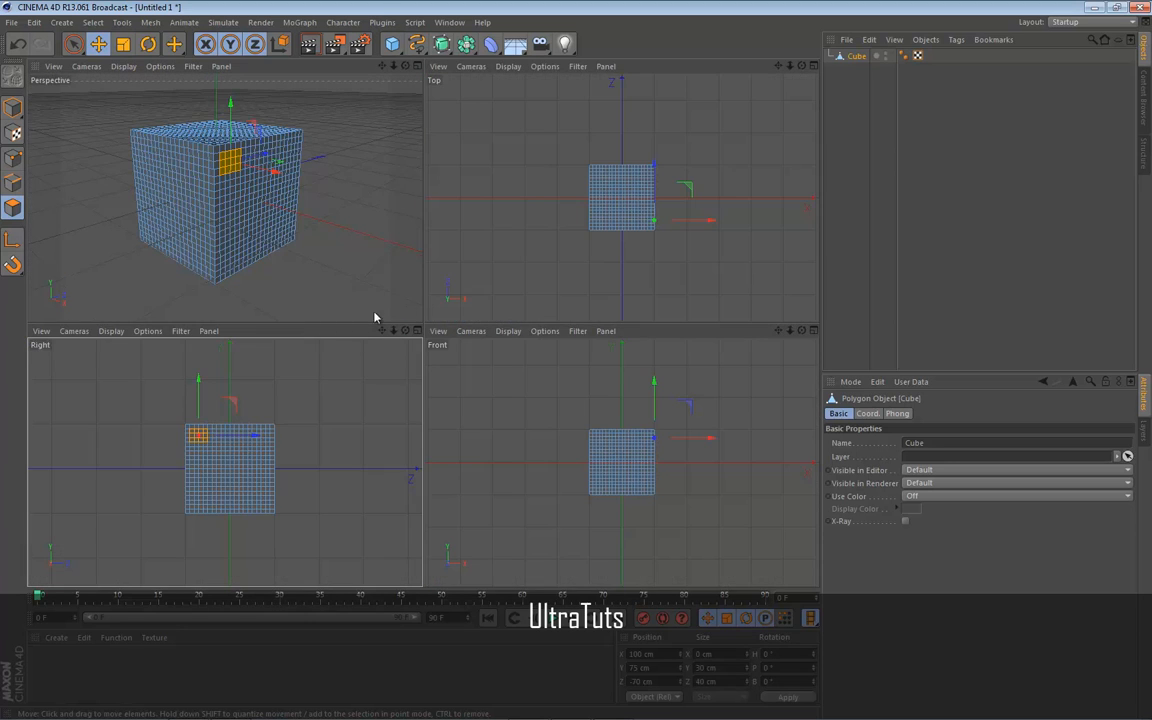
{"action": "middle_click", "coordinate": [300, 380]}
{"action": "scroll", "coordinate": [411, 300], "scroll_direction": "up", "scroll_amount": 3}
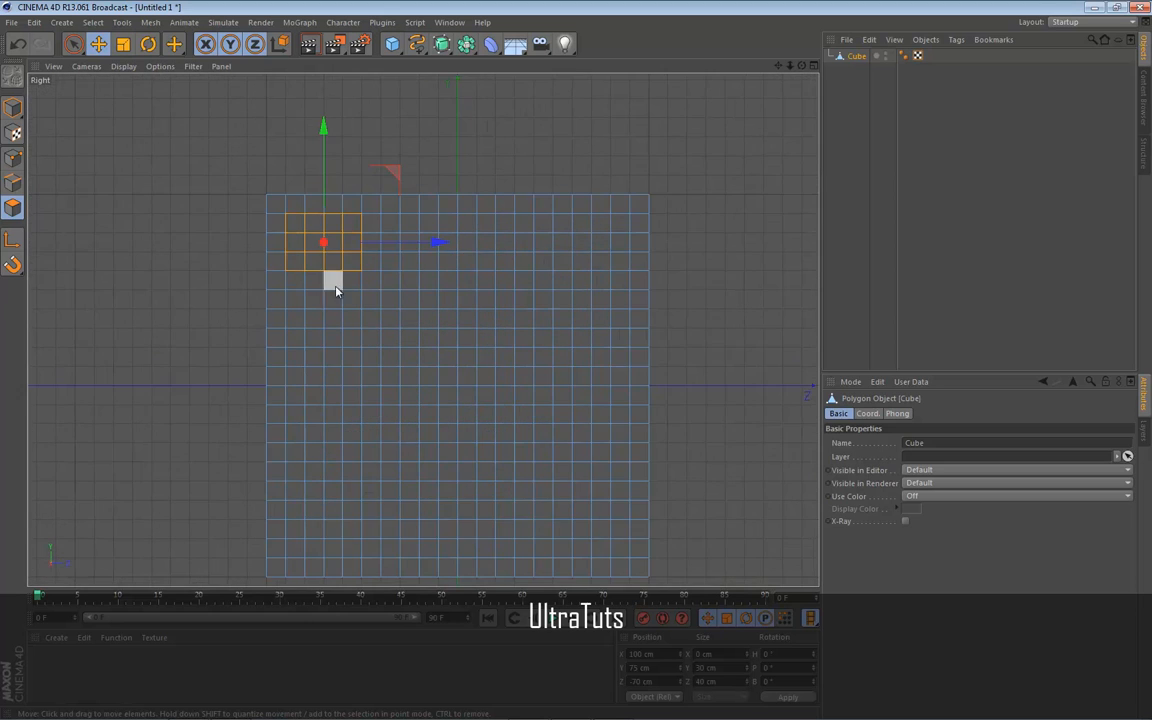
{"action": "scroll", "coordinate": [300, 235], "scroll_direction": "down", "scroll_amount": 1}
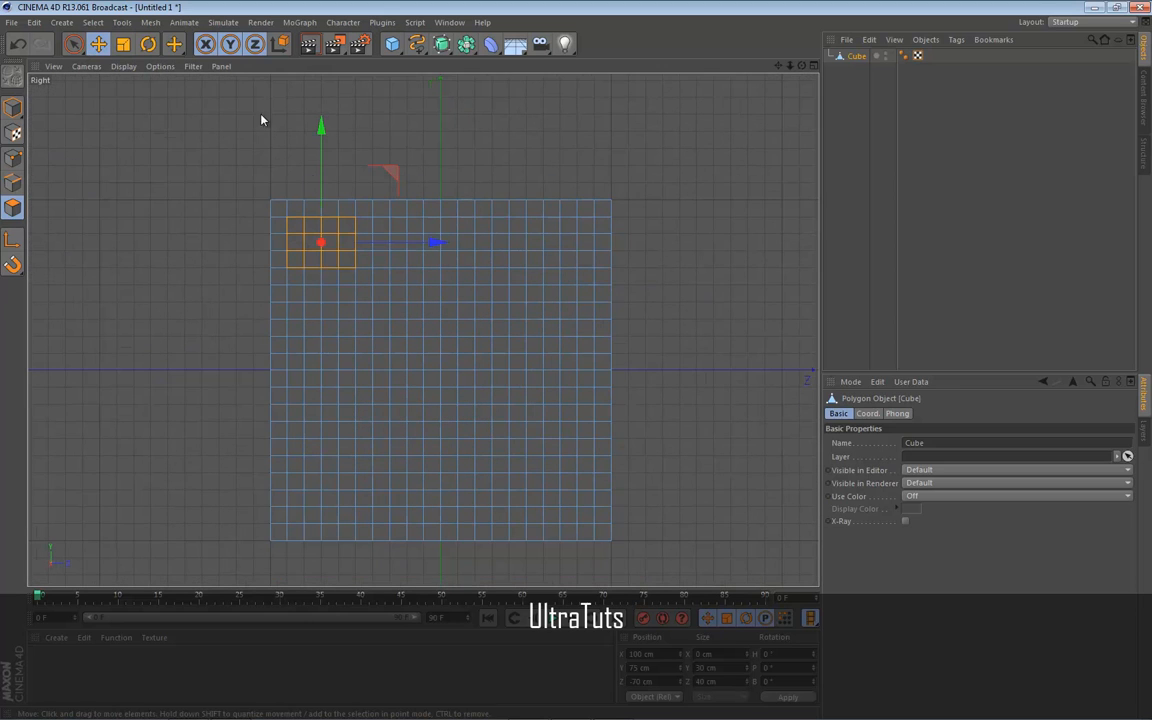
{"action": "left_click", "coordinate": [74, 45]}
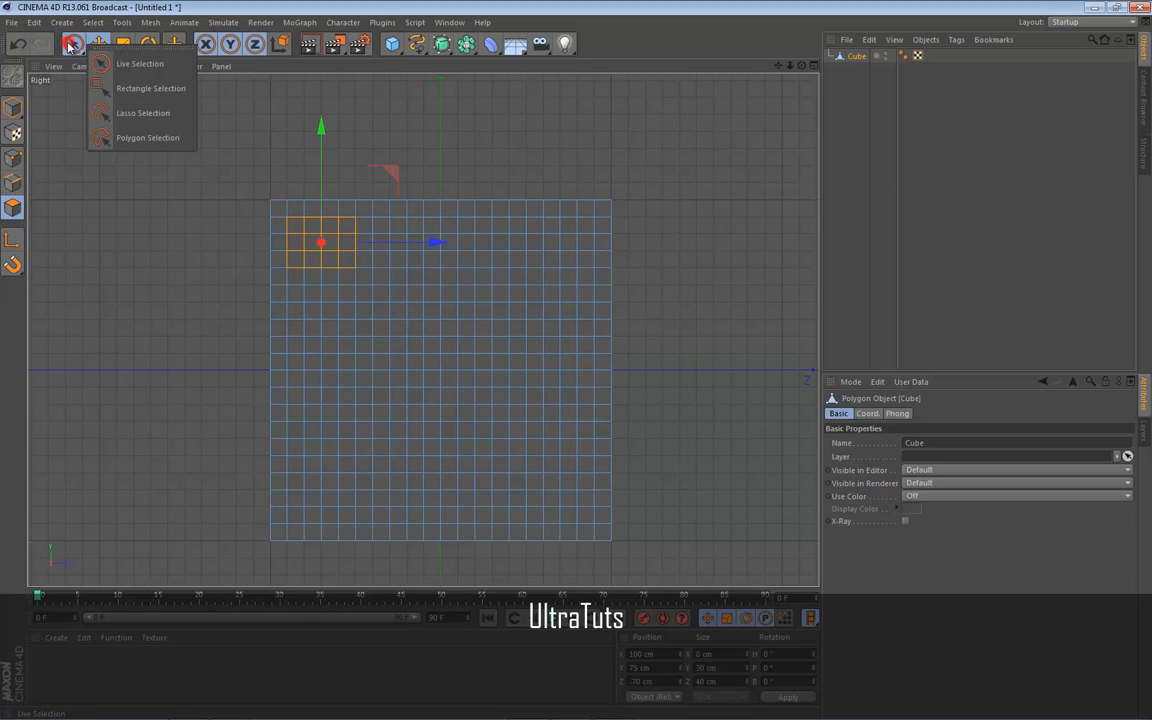
{"action": "left_click", "coordinate": [118, 88]}
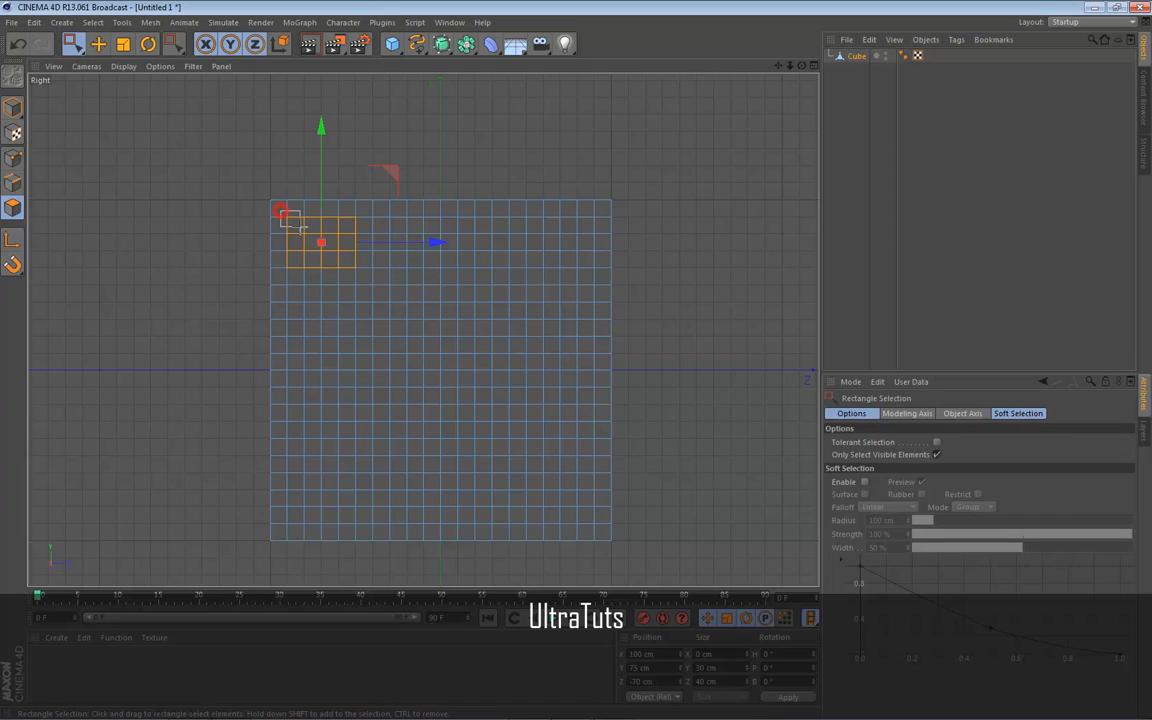
{"action": "left_click_drag", "start_coordinate": [281, 211], "coordinate": [607, 537]}
{"action": "middle_click", "coordinate": [153, 102]}
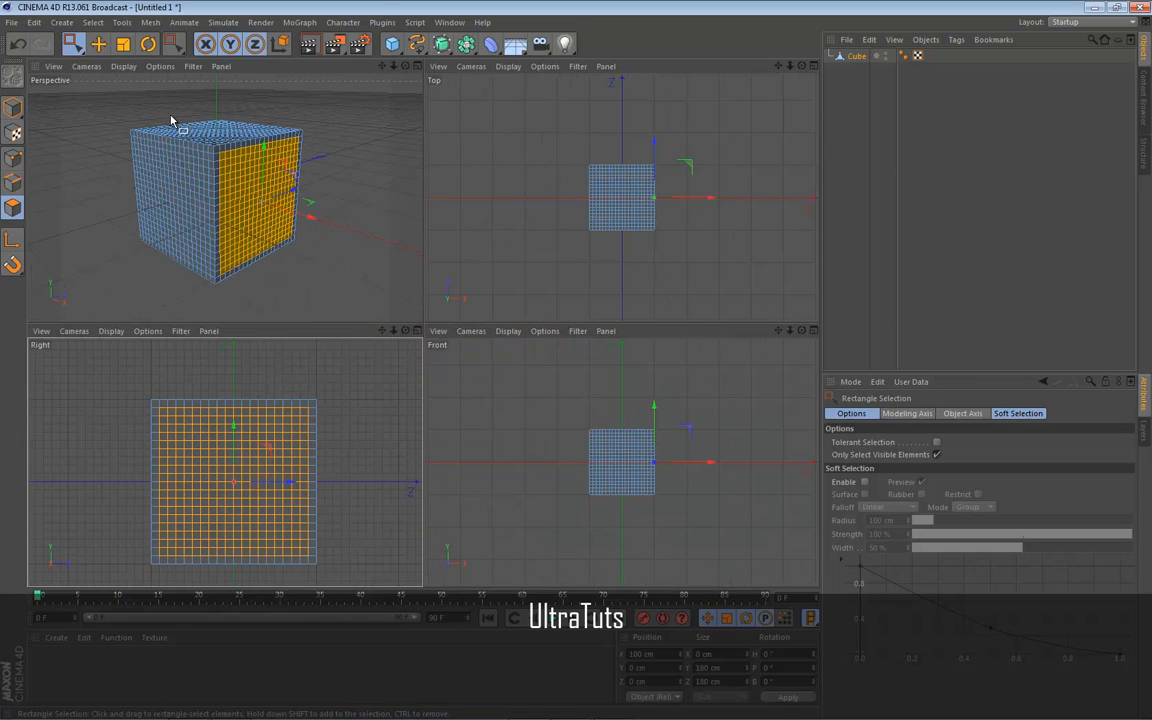
{"action": "middle_click", "coordinate": [249, 219]}
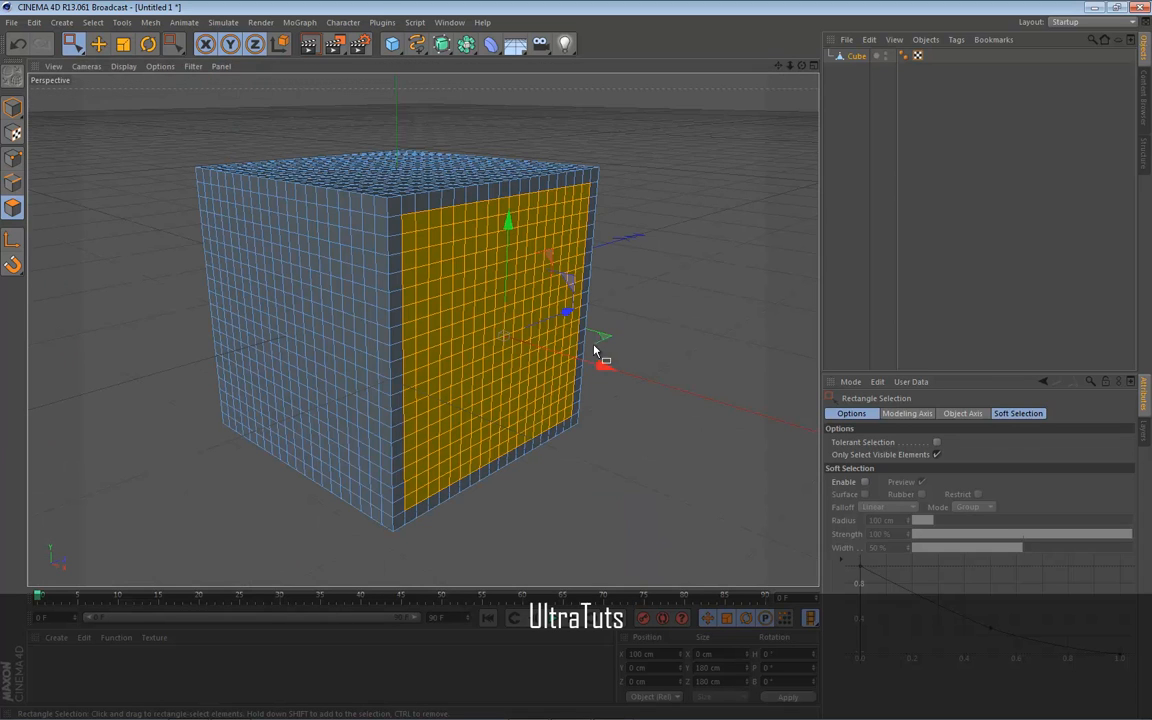
Step: Try extruding the selected +X face polygons about 62 cm outward along the X axis, and undo it
{"action": "left_click_drag", "start_coordinate": [594, 364], "coordinate": [694, 399]}
{"action": "left_click_drag", "start_coordinate": [593, 273], "coordinate": [595, 160]}
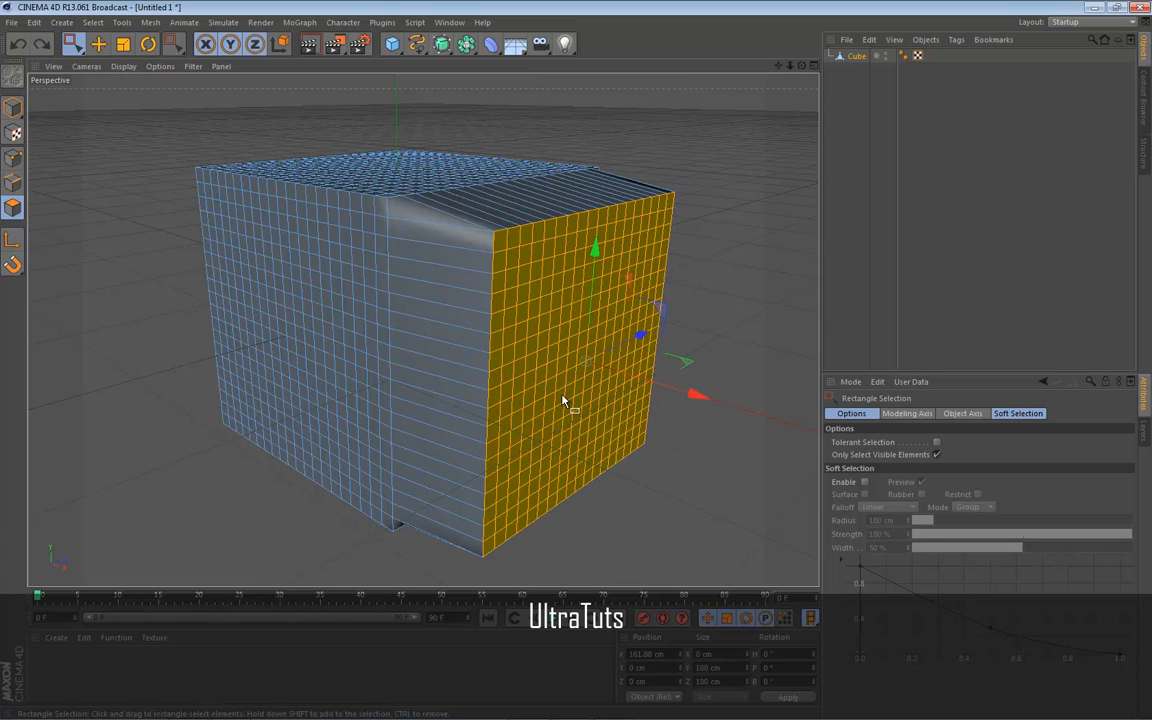
{"action": "key", "text": "ctrl+z"}
{"action": "key", "text": "ctrl+z"}
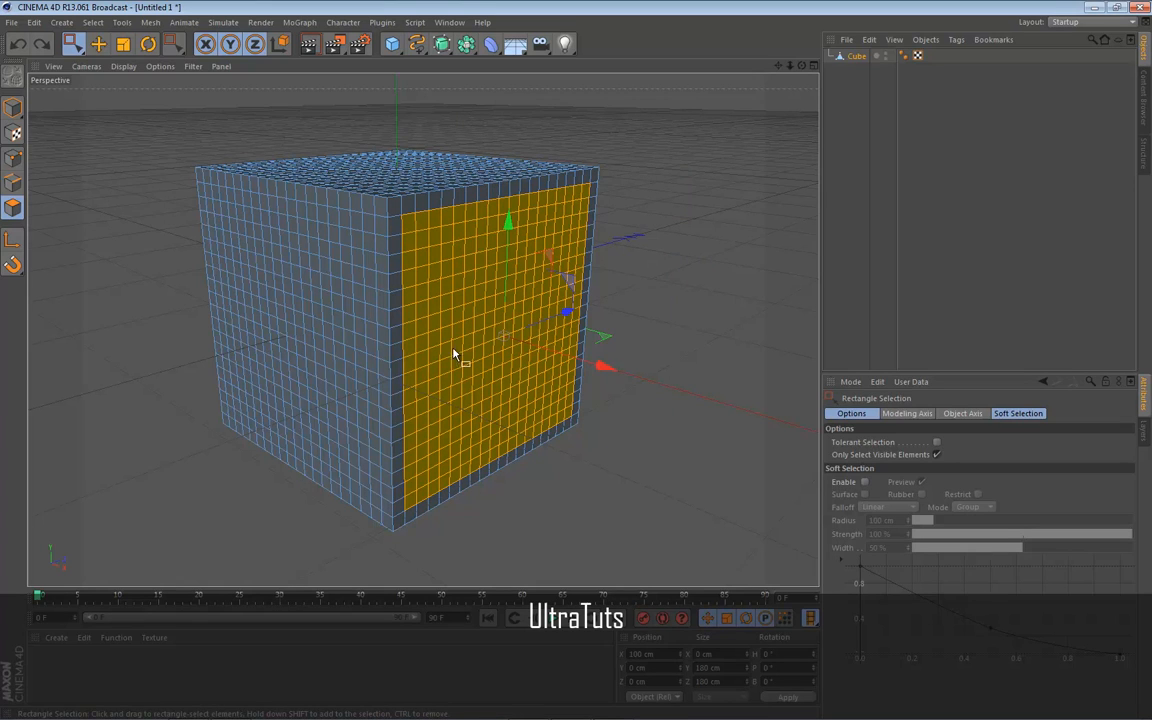
Step: Try Matrix Extrude with 8 steps on the selected +X face polygons, undoing each attempt
{"action": "right_click", "coordinate": [665, 315]}
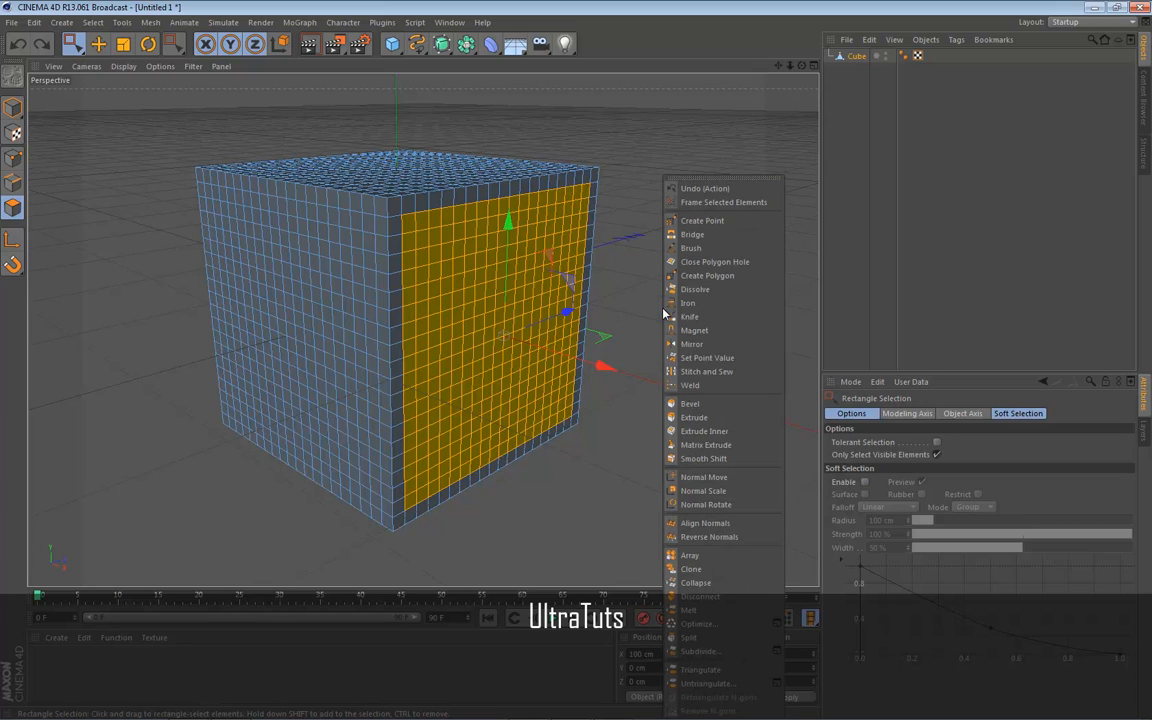
{"action": "left_click", "coordinate": [697, 445]}
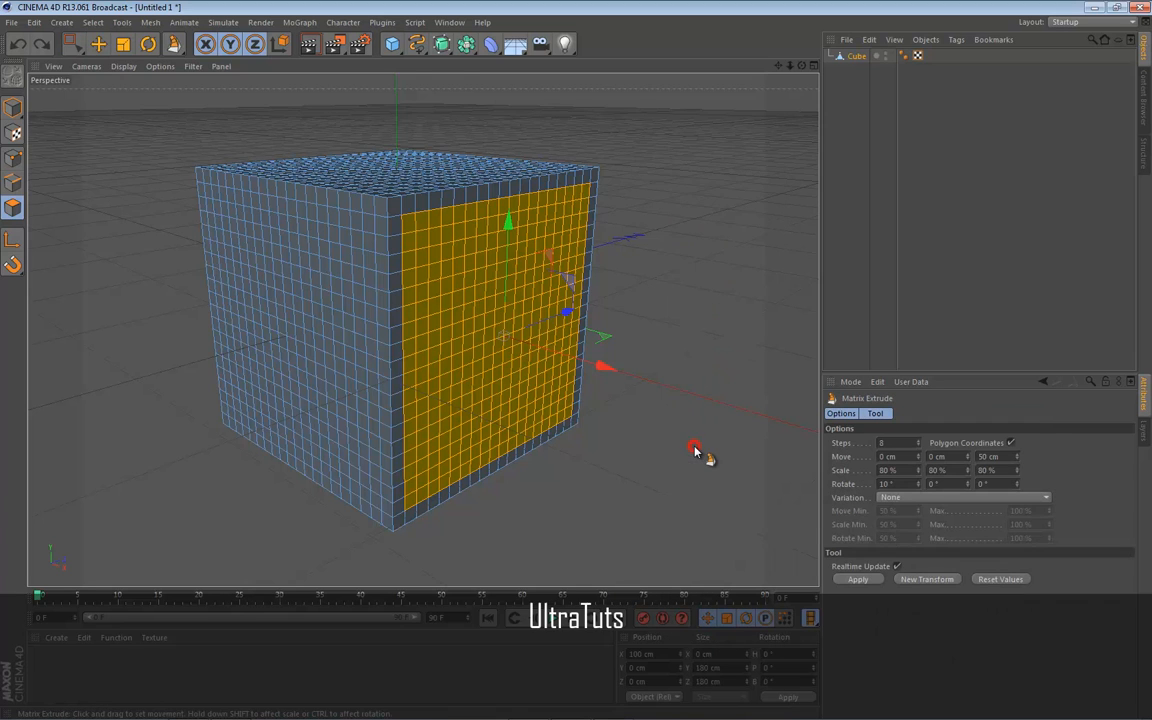
{"action": "scroll", "coordinate": [694, 452], "scroll_direction": "down", "scroll_amount": 5}
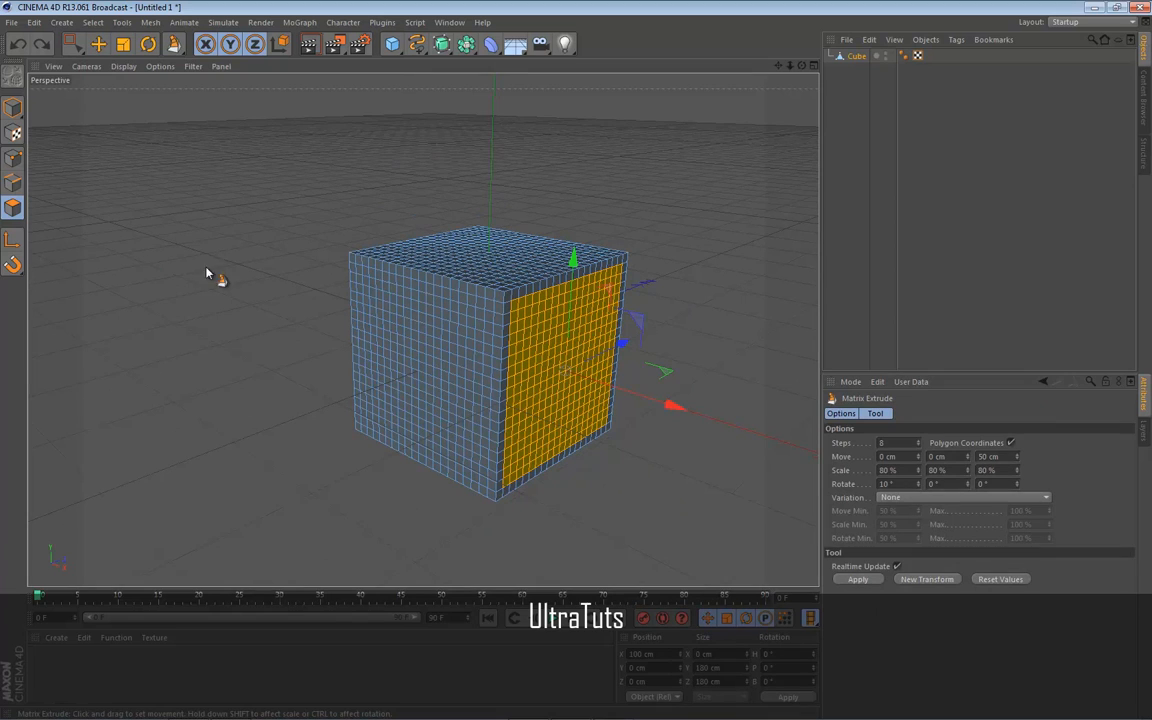
{"action": "left_click_drag", "start_coordinate": [600, 383], "coordinate": [670, 406]}
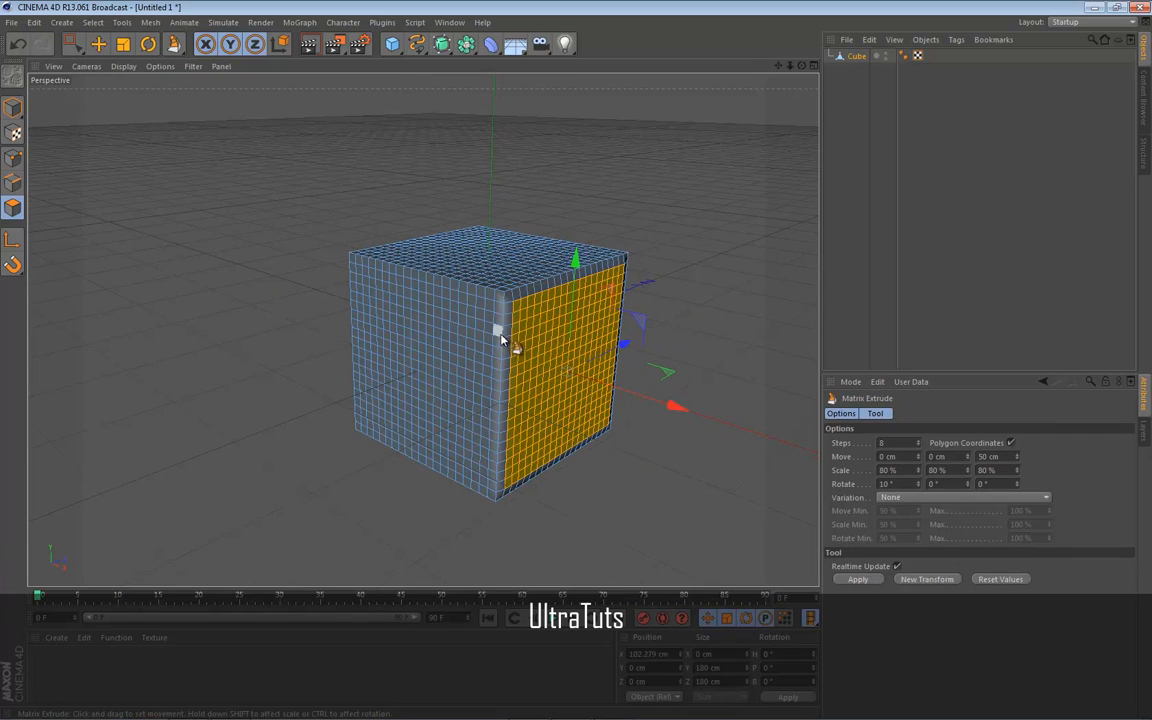
{"action": "key", "text": "ctrl+z"}
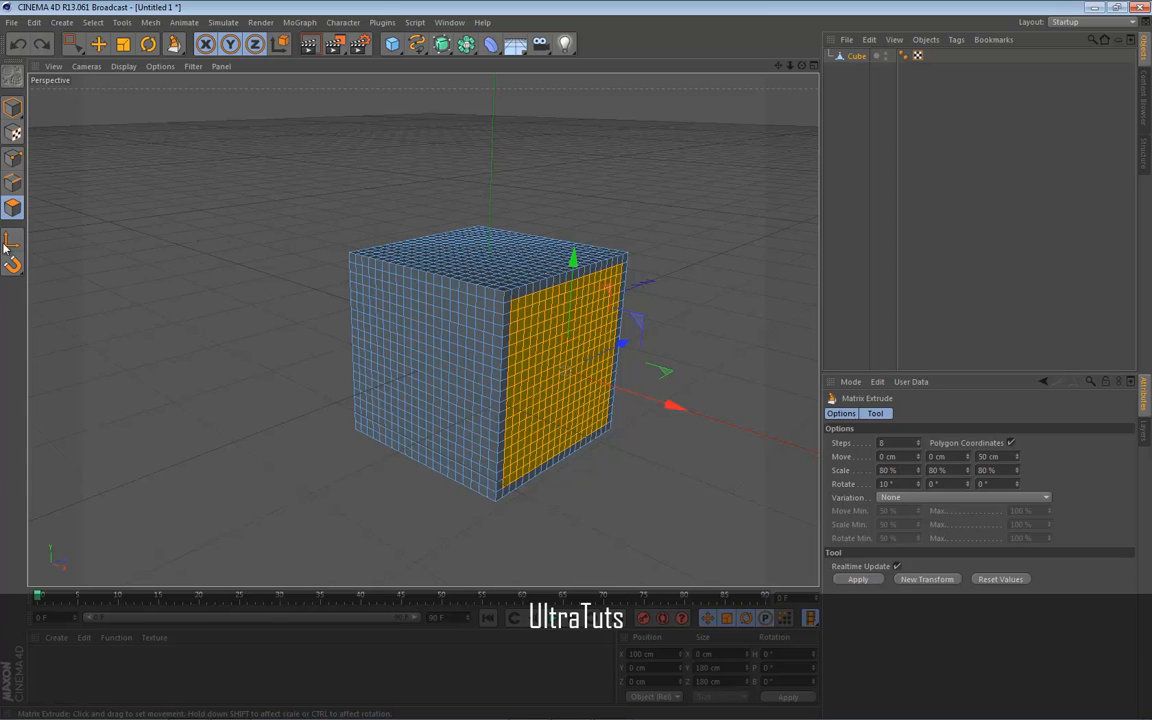
{"action": "left_click_drag", "start_coordinate": [185, 270], "coordinate": [577, 364]}
{"action": "scroll", "coordinate": [249, 302], "scroll_direction": "down", "scroll_amount": 3}
{"action": "left_click_drag", "start_coordinate": [188, 351], "coordinate": [577, 364]}
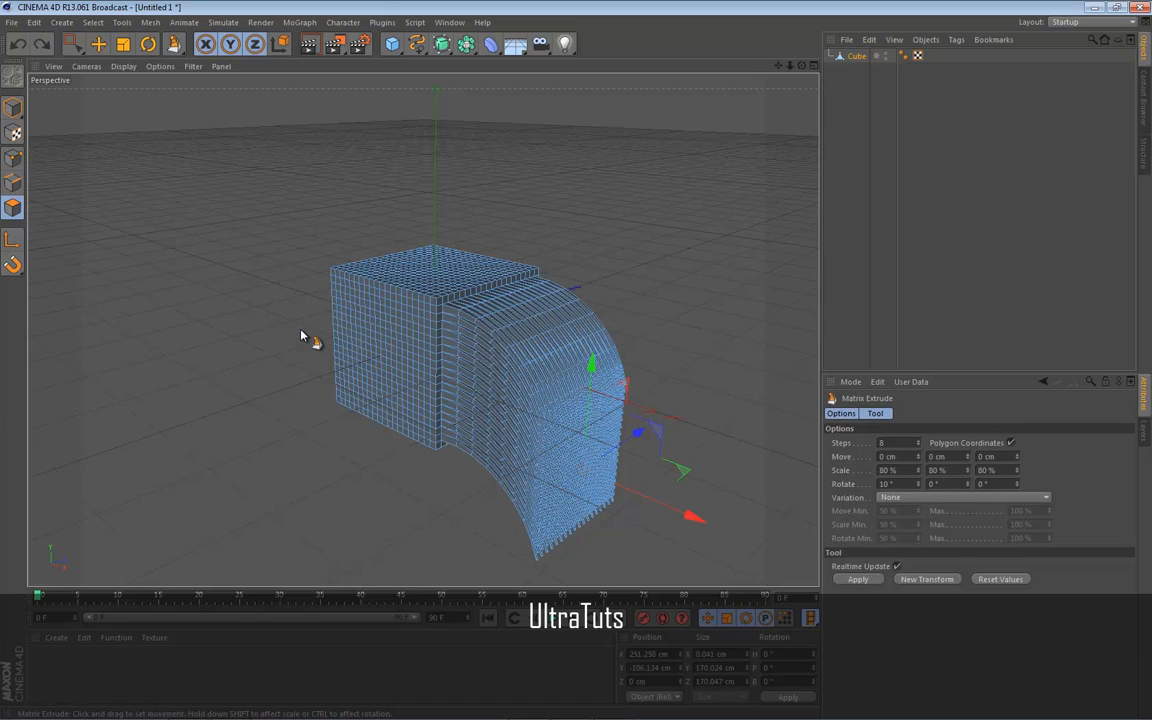
{"action": "key", "text": "ctrl+z"}
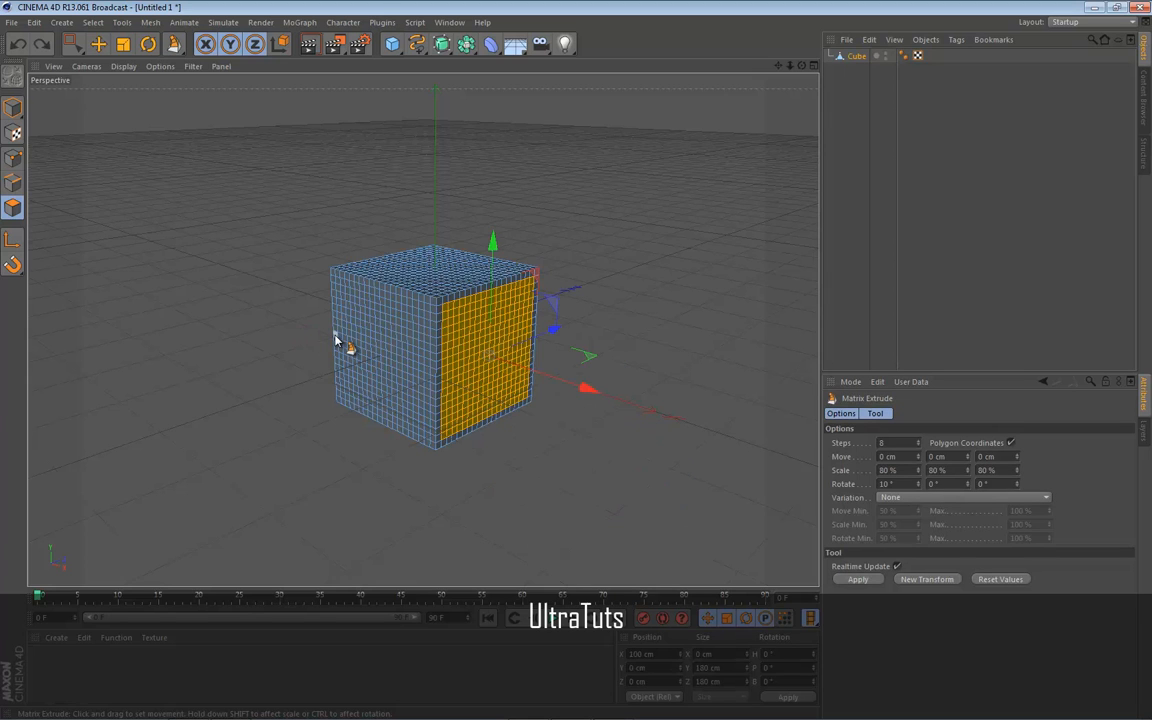
Step: Try Extrude Inner on the selected polygons with an offset of about -52.6 cm, and undo it
{"action": "scroll", "coordinate": [496, 345], "scroll_direction": "up", "scroll_amount": 6}
{"action": "right_click", "coordinate": [697, 402]}
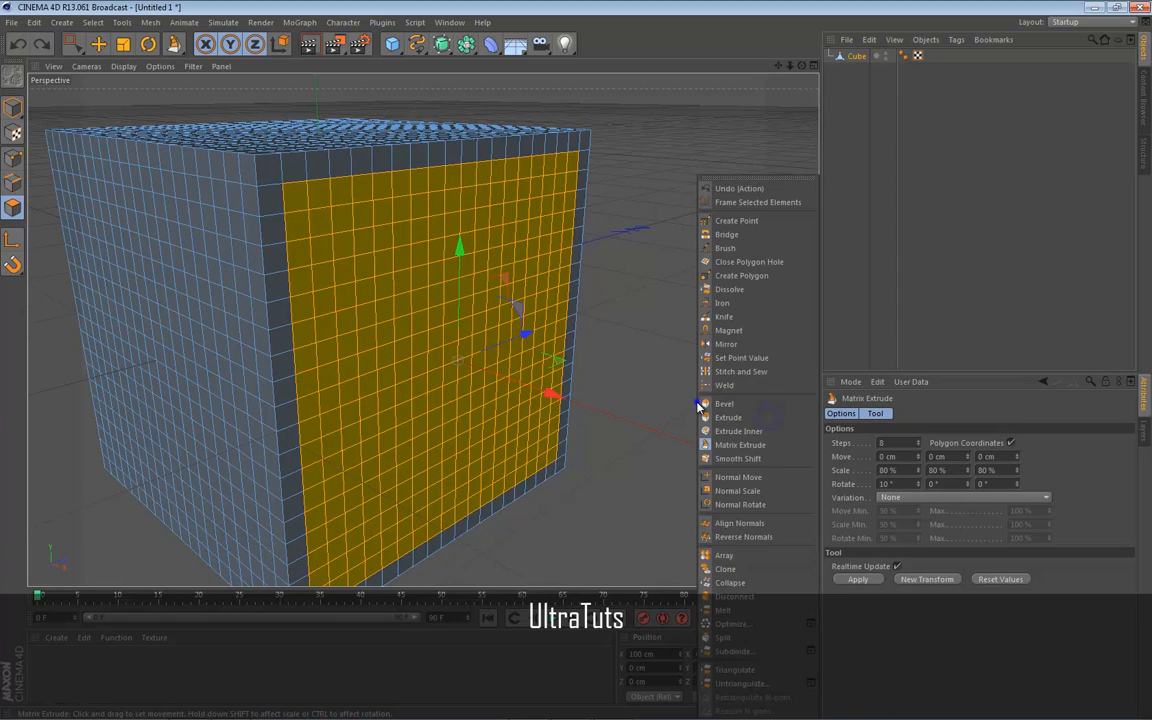
{"action": "left_click", "coordinate": [706, 414]}
{"action": "scroll", "coordinate": [710, 436], "scroll_direction": "down", "scroll_amount": 4}
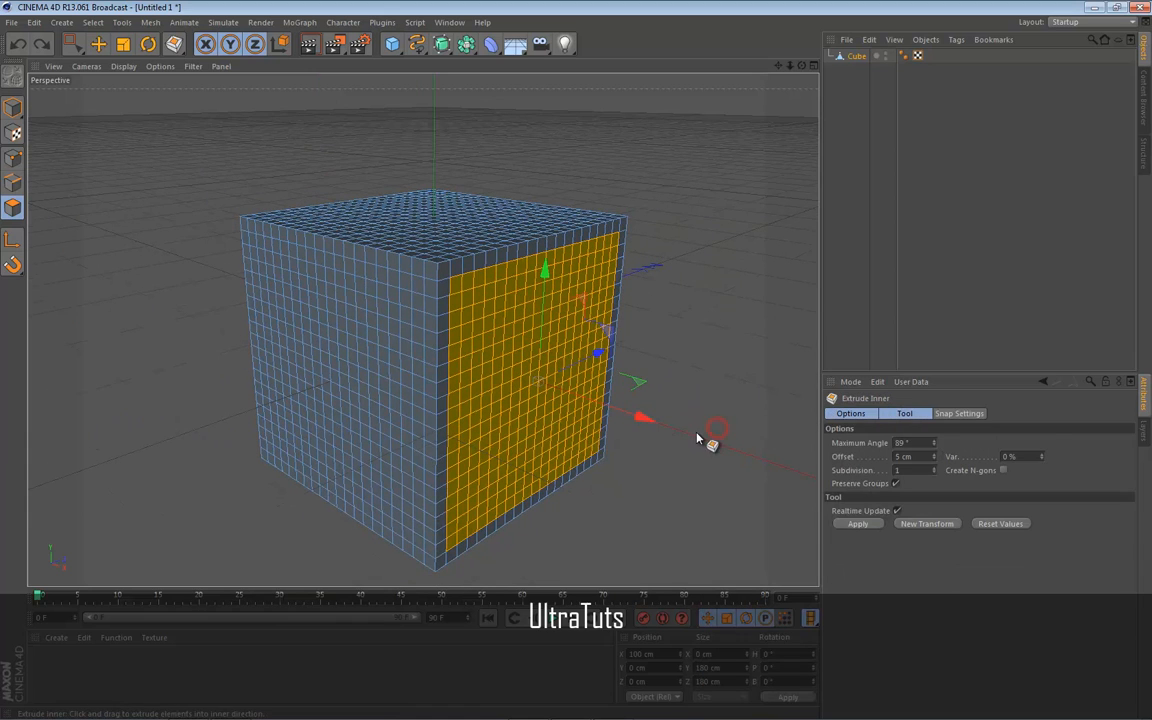
{"action": "left_click_drag", "start_coordinate": [586, 368], "coordinate": [586, 368]}
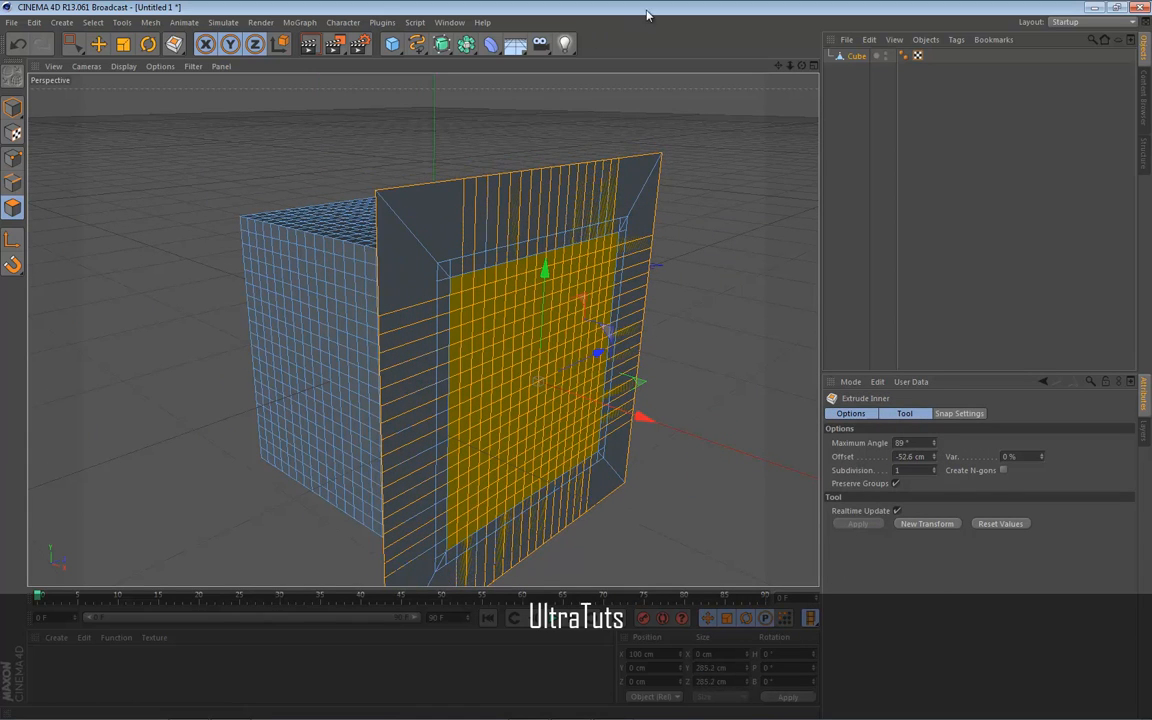
{"action": "left_click_drag", "start_coordinate": [801, 66], "coordinate": [579, 364]}
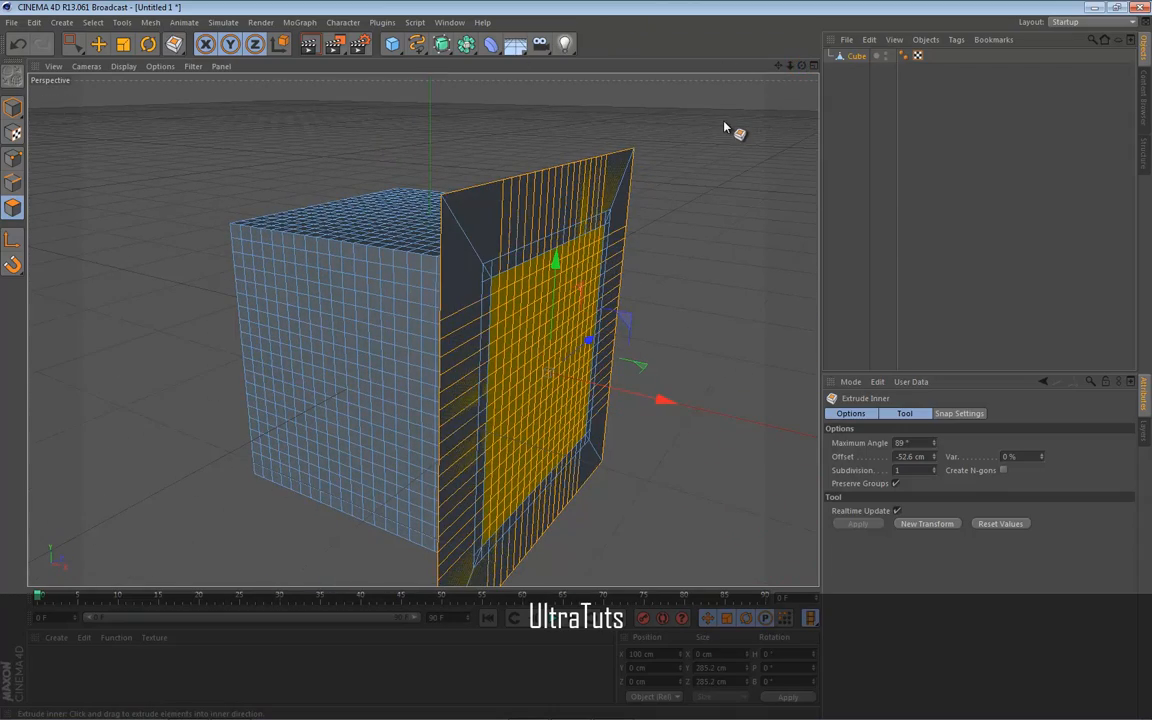
{"action": "key", "text": "ctrl+z"}
Step: Extrude the selected polygons about 42.7 cm inward to form a recess in the +X face
{"action": "right_click", "coordinate": [700, 378]}
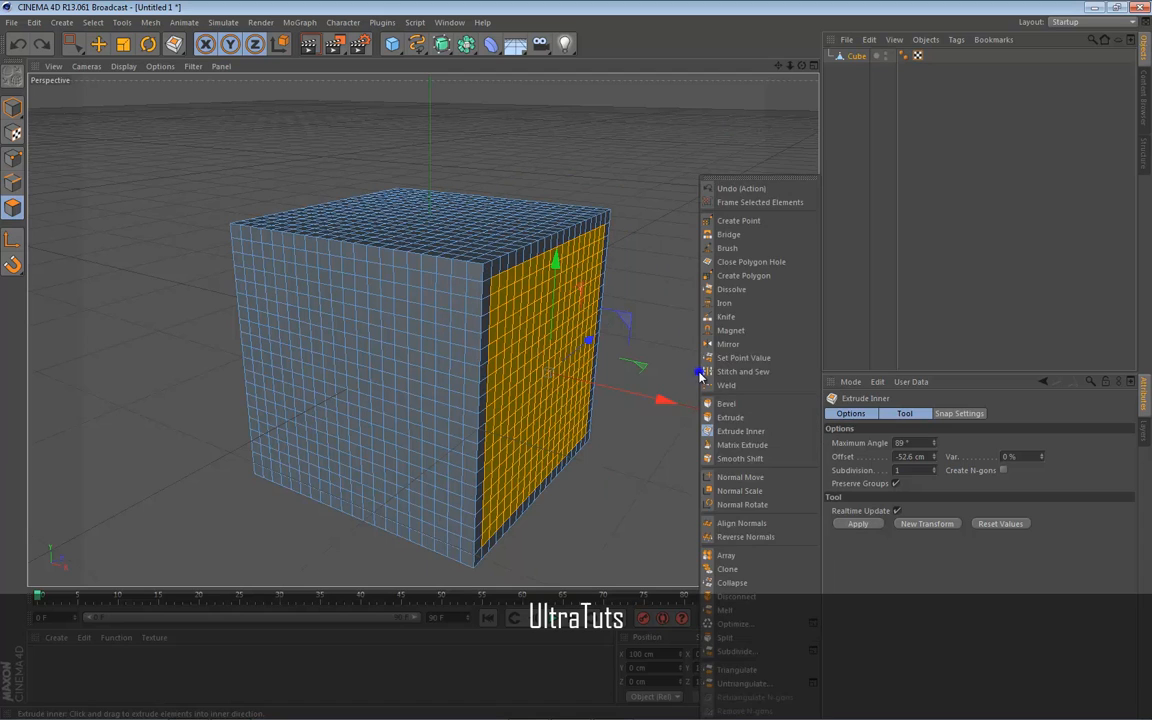
{"action": "left_click", "coordinate": [712, 411]}
{"action": "left_click_drag", "start_coordinate": [663, 404], "coordinate": [595, 382]}
{"action": "scroll", "coordinate": [628, 461], "scroll_direction": "up", "scroll_amount": 5}
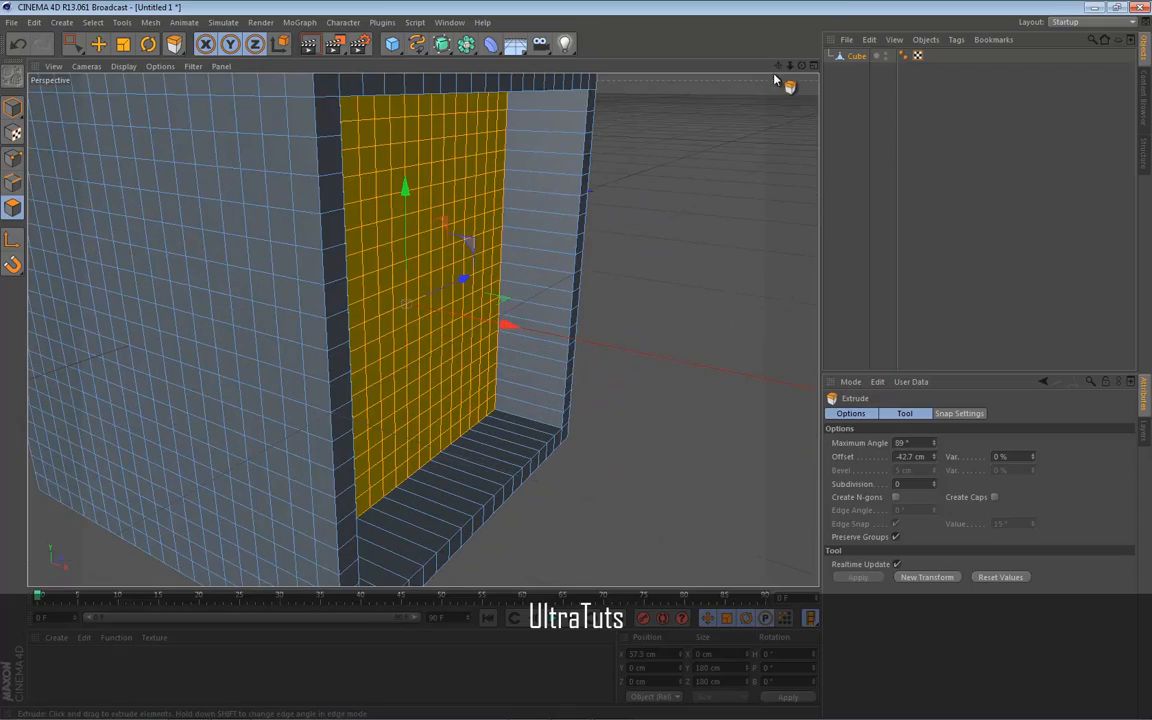
Step: Extrude the recessed polygons back outward twice, by about 34.7 cm and 21.7 cm, so they protrude from the cube
{"action": "left_click_drag", "start_coordinate": [801, 65], "coordinate": [790, 100]}
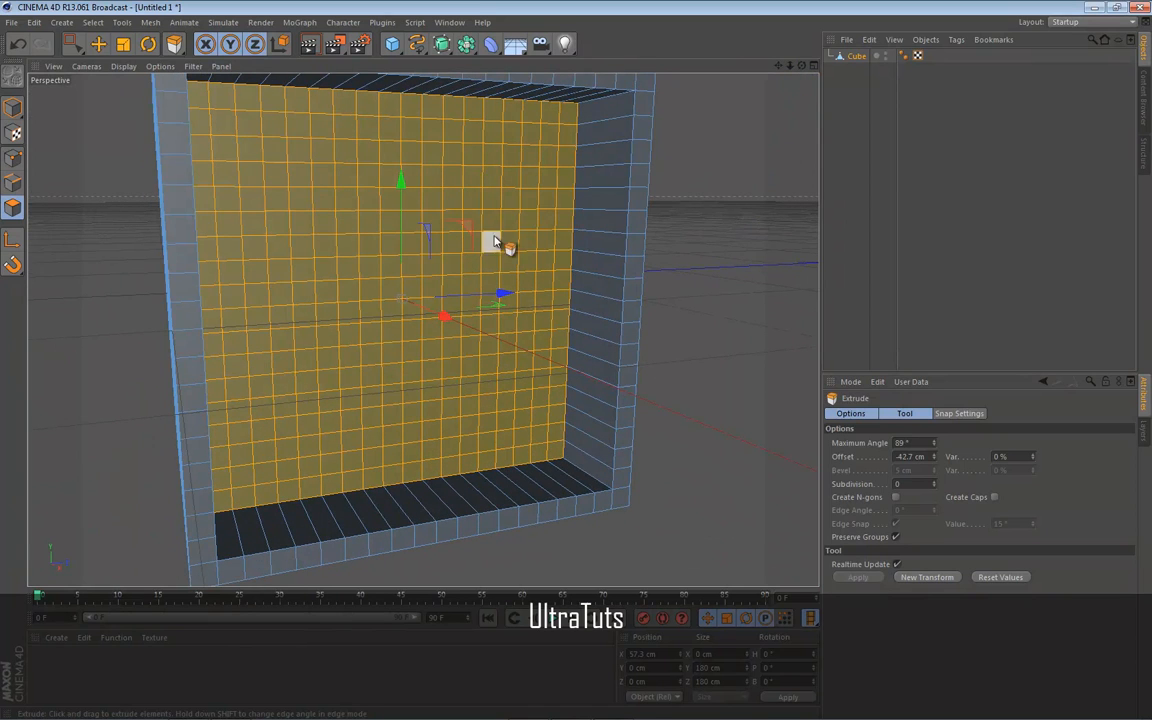
{"action": "left_click_drag", "start_coordinate": [589, 368], "coordinate": [575, 366]}
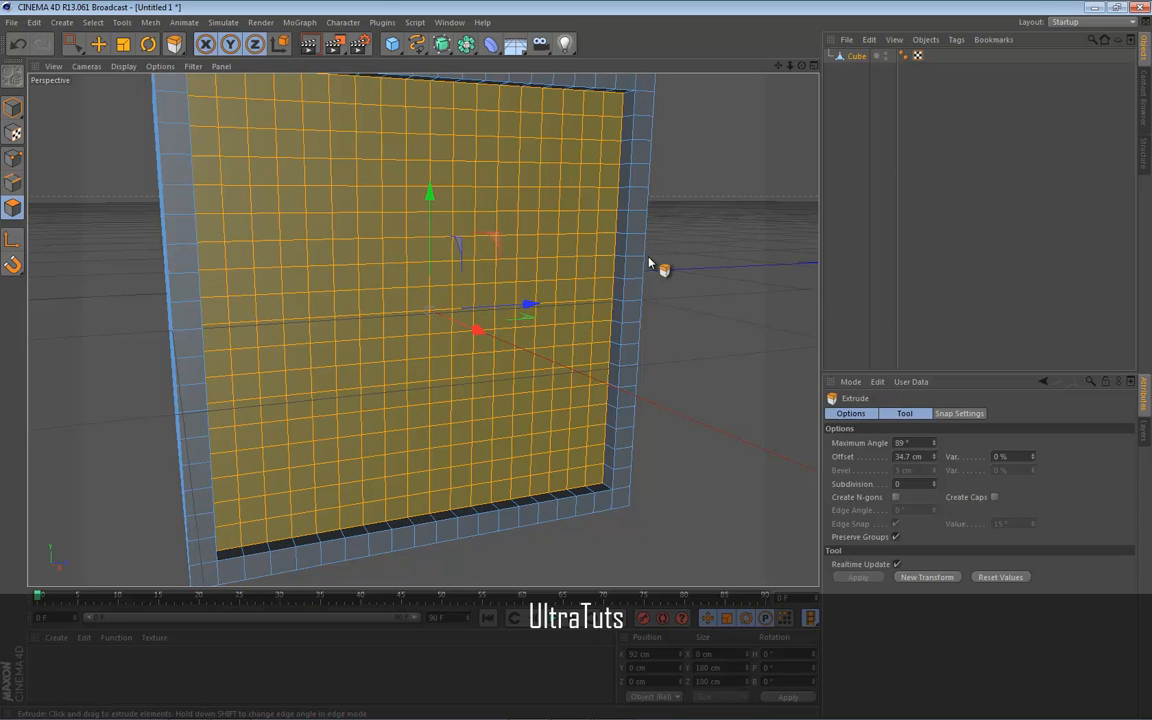
{"action": "left_click_drag", "start_coordinate": [696, 267], "coordinate": [576, 360]}
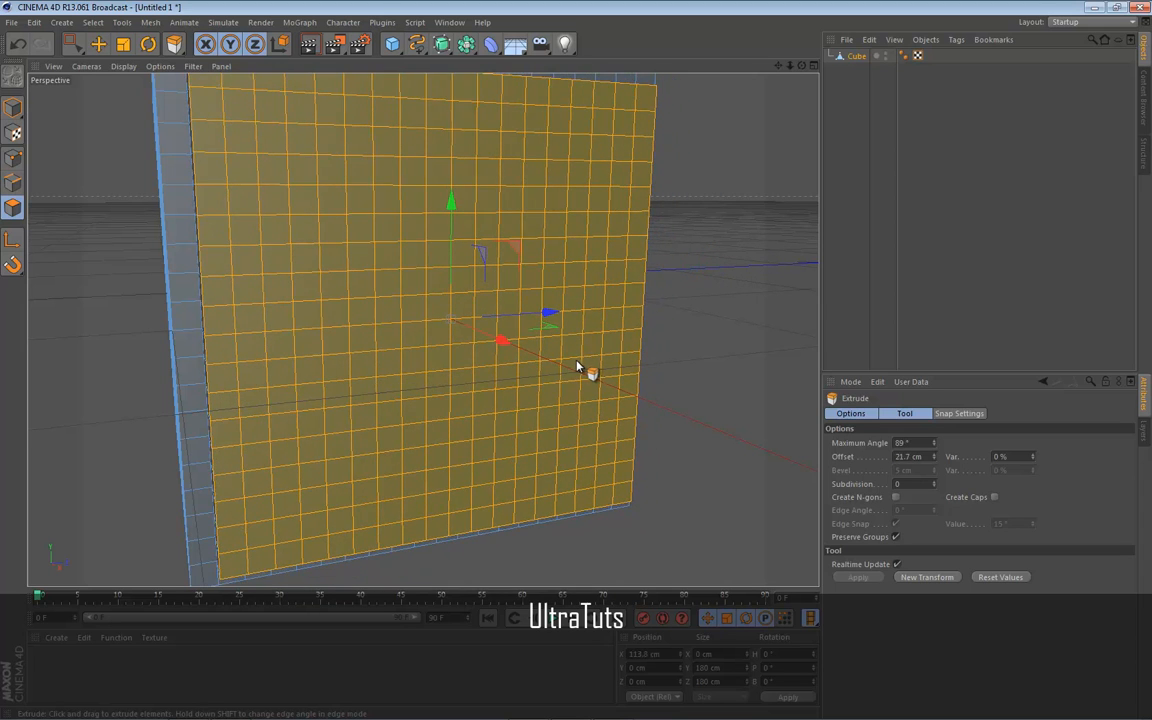
Step: Use Rectangle Selection in the Right view to select a central polygon block twelve wide and eleven high on the raised face
{"action": "scroll", "coordinate": [645, 324], "scroll_direction": "down", "scroll_amount": 3}
{"action": "scroll", "coordinate": [647, 343], "scroll_direction": "down", "scroll_amount": 2}
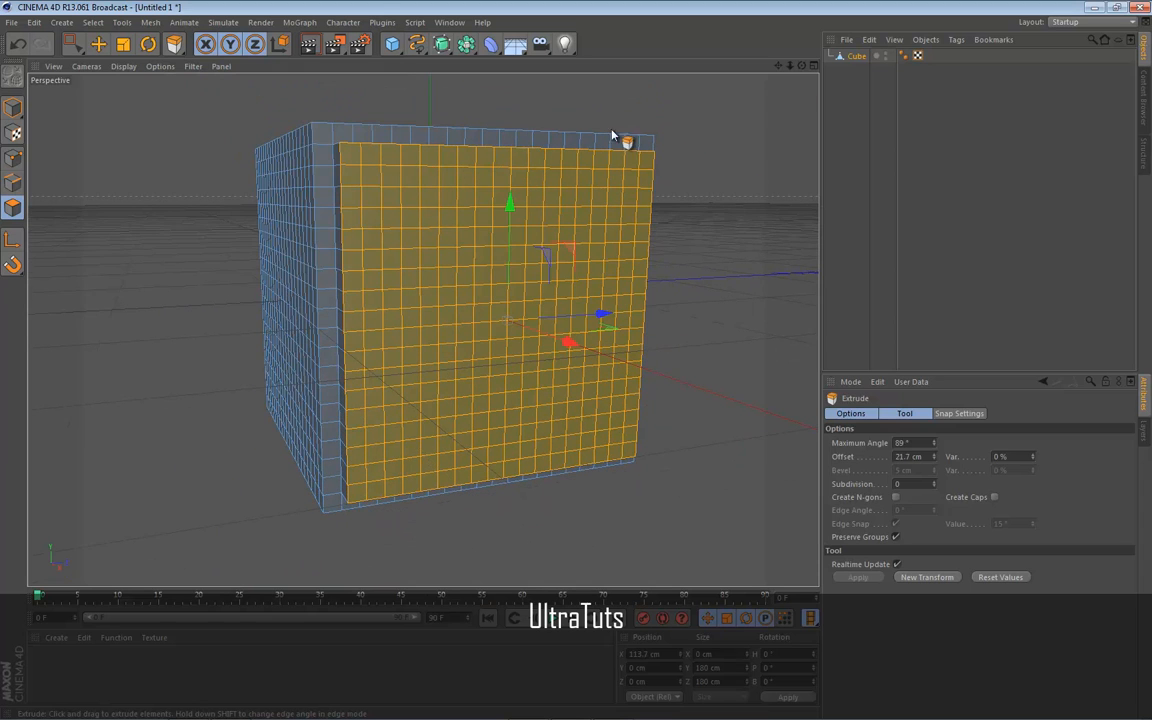
{"action": "left_click", "coordinate": [72, 44]}
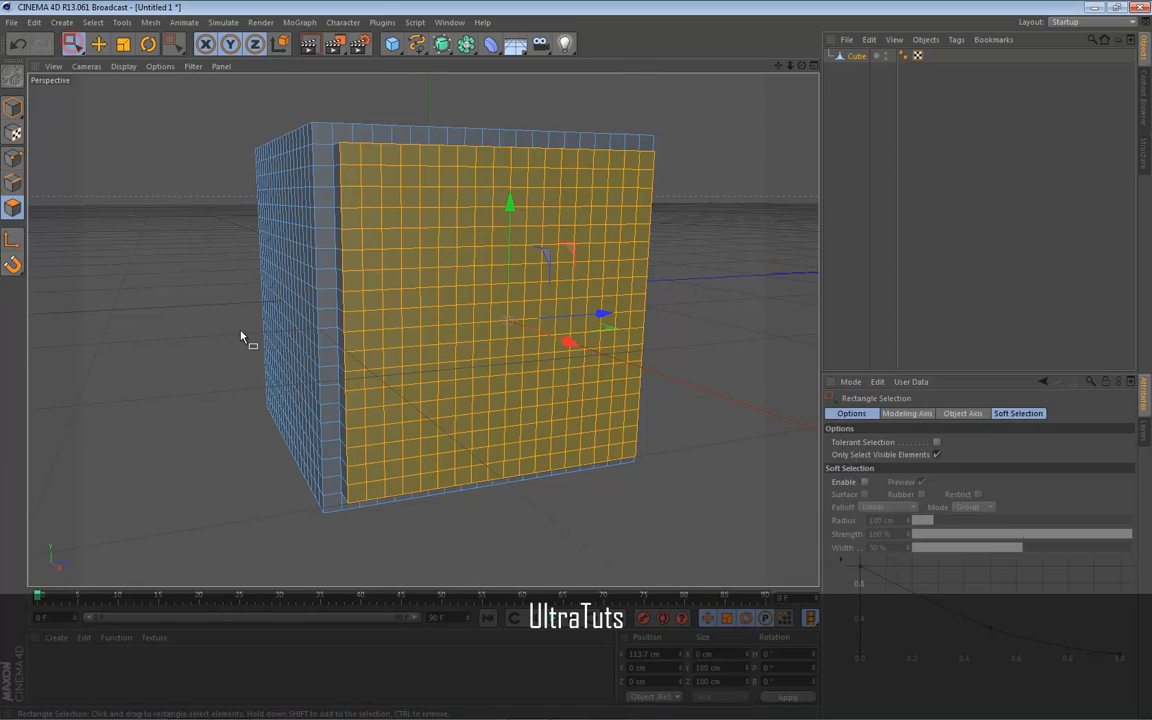
{"action": "middle_click", "coordinate": [244, 335]}
{"action": "middle_click", "coordinate": [268, 395]}
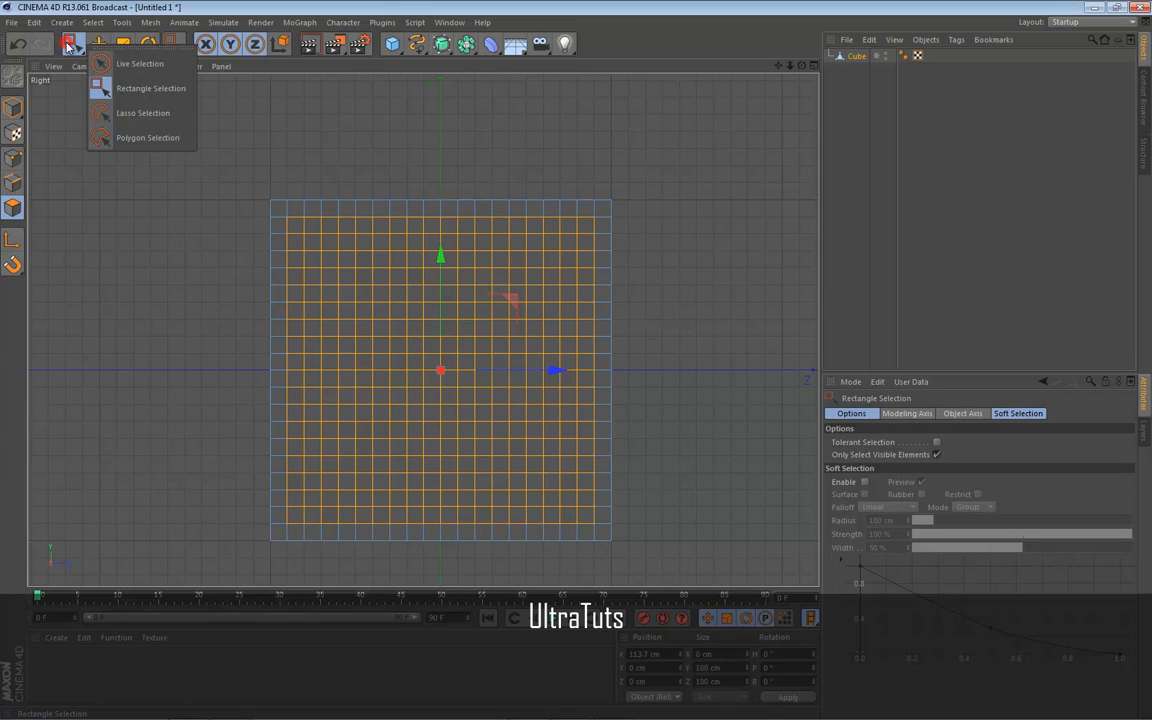
{"action": "mouse_move", "coordinate": [72, 44]}
{"action": "left_mouse_down"}
{"action": "mouse_move", "coordinate": [110, 64]}
{"action": "mouse_move", "coordinate": [118, 91]}
{"action": "left_mouse_up"}
{"action": "left_click", "coordinate": [432, 285]}
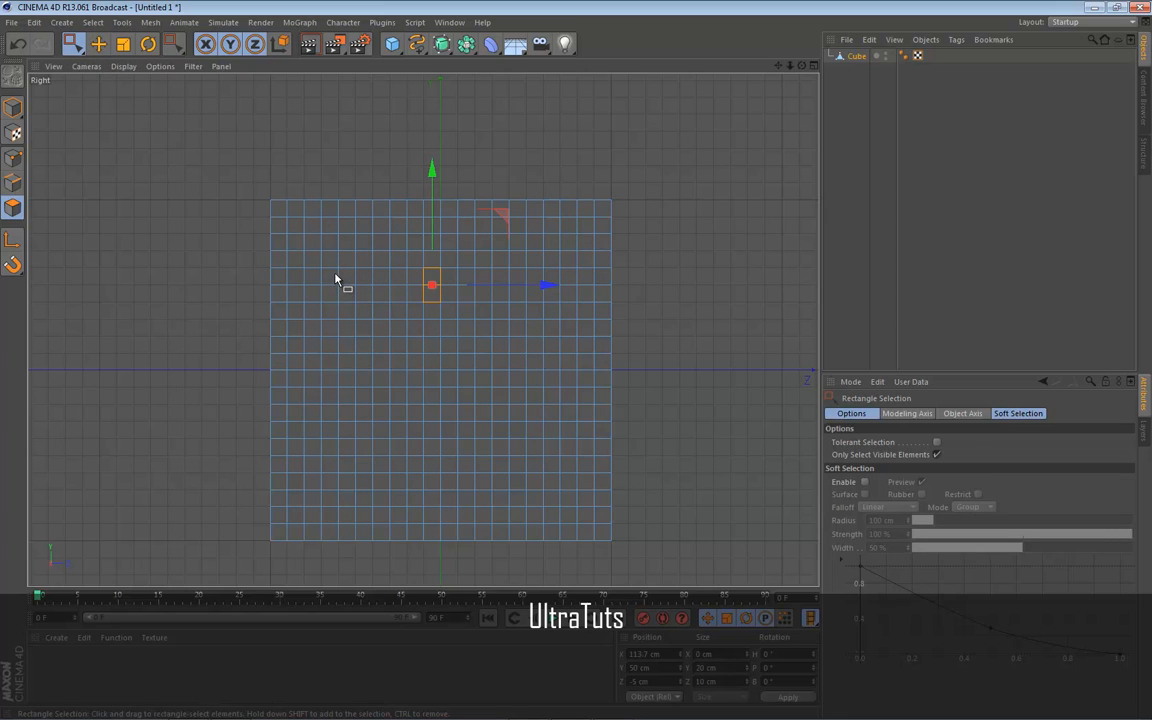
{"action": "left_click_drag", "start_coordinate": [335, 274], "coordinate": [557, 482]}
{"action": "middle_click", "coordinate": [275, 316]}
{"action": "middle_click", "coordinate": [275, 316]}
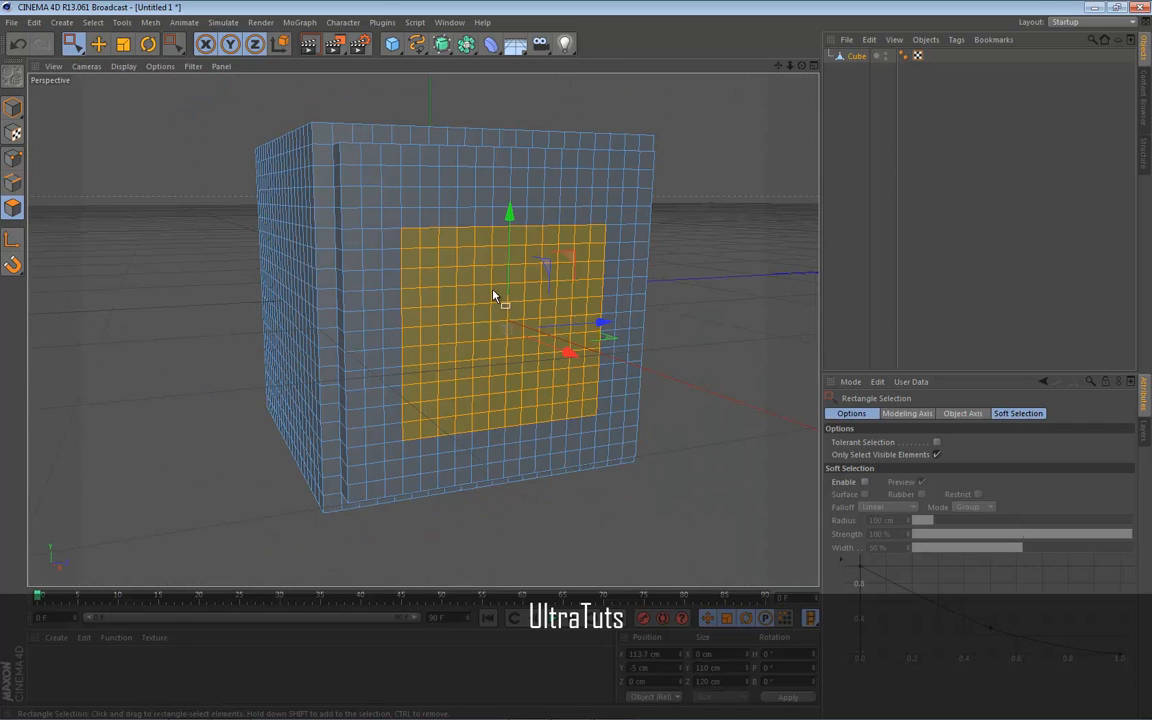
Step: Apply Smooth Shift to the selected central polygons with an outward offset of about 21.3 cm
{"action": "mouse_move", "coordinate": [804, 65]}
{"action": "left_mouse_down"}
{"action": "mouse_move", "coordinate": [567, 361]}
{"action": "mouse_move", "coordinate": [582, 360]}
{"action": "left_mouse_up"}
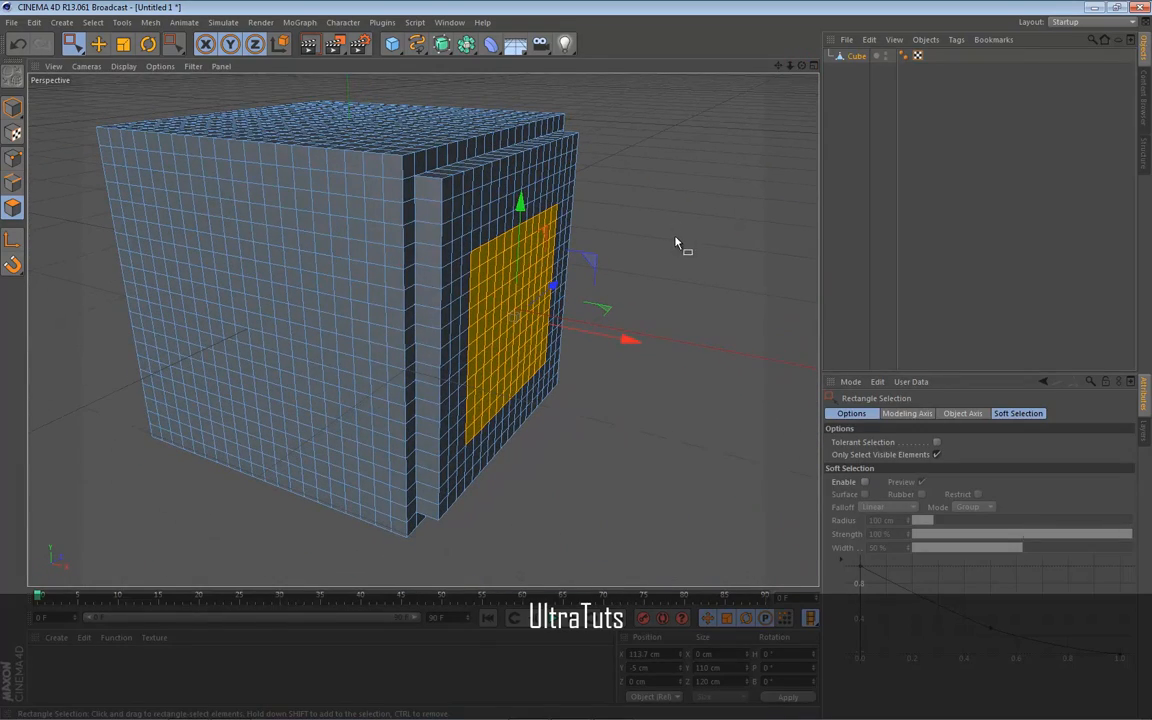
{"action": "right_click", "coordinate": [671, 518]}
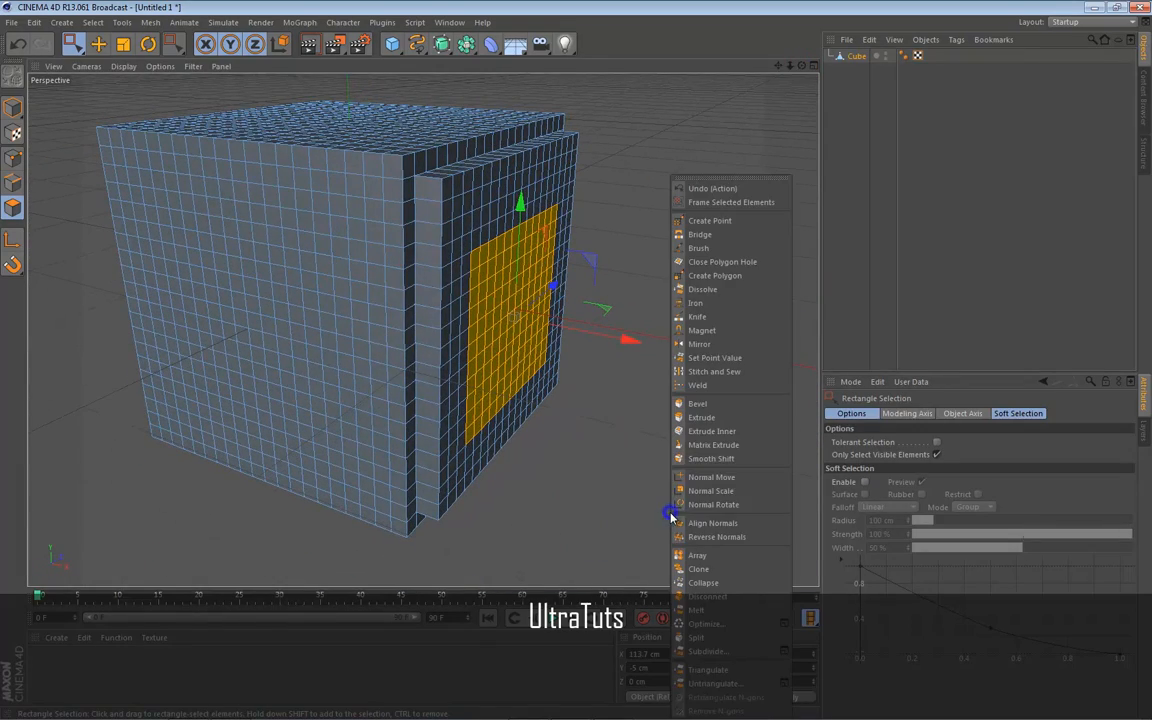
{"action": "left_click", "coordinate": [711, 458]}
{"action": "left_click_drag", "start_coordinate": [650, 455], "coordinate": [577, 367]}
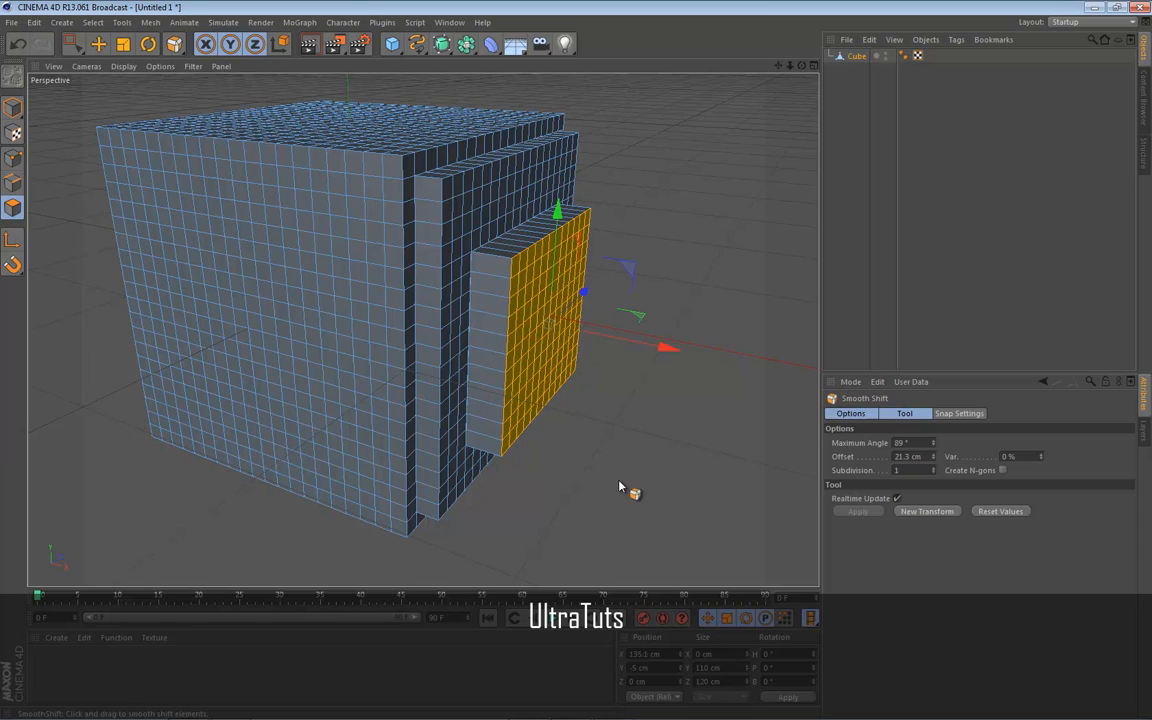
{"action": "middle_click", "coordinate": [702, 368]}
{"action": "middle_click", "coordinate": [342, 213]}
{"action": "right_click", "coordinate": [667, 457]}
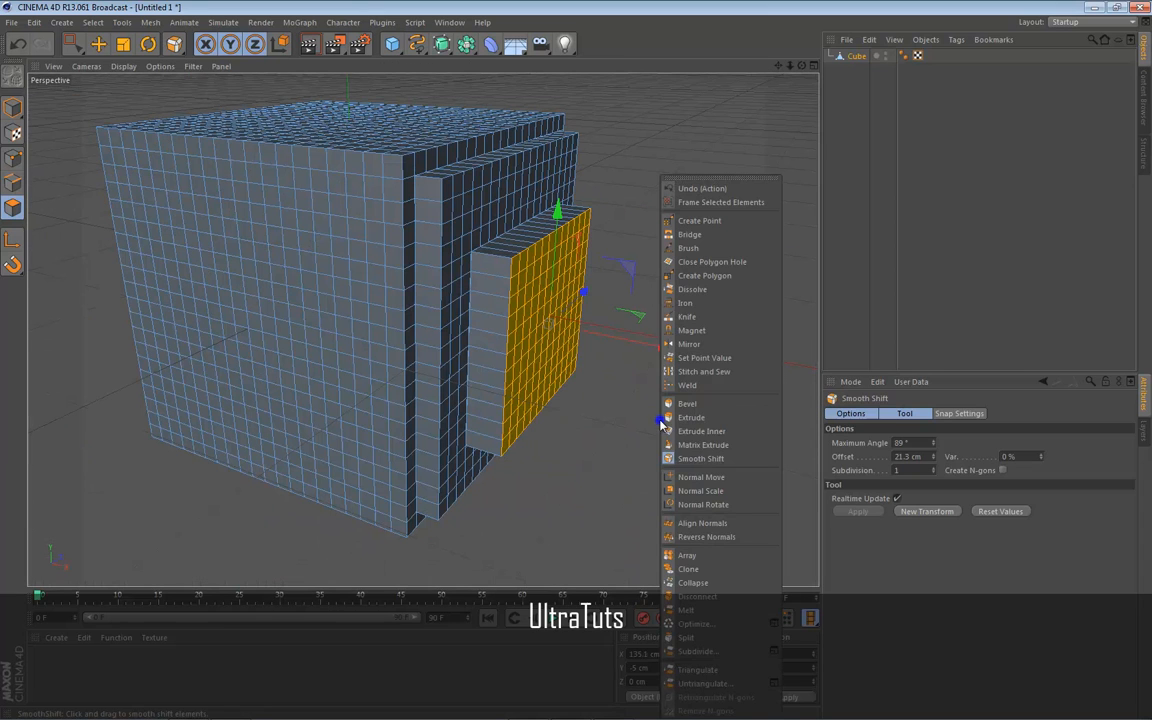
{"action": "left_click", "coordinate": [609, 428]}
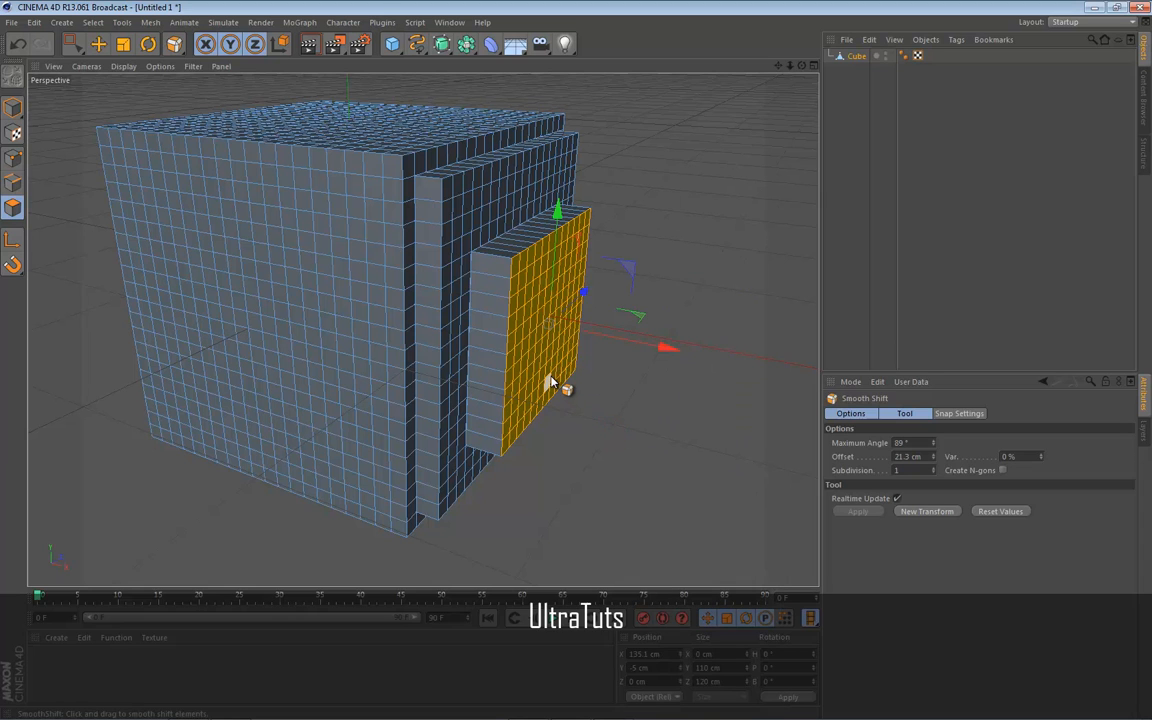
Step: Use Rectangle Selection in the Right view to select a central polygon block six wide and four high on the outermost face
{"action": "middle_click", "coordinate": [599, 442]}
{"action": "middle_click", "coordinate": [270, 438]}
{"action": "scroll", "coordinate": [504, 381], "scroll_direction": "up", "scroll_amount": 3}
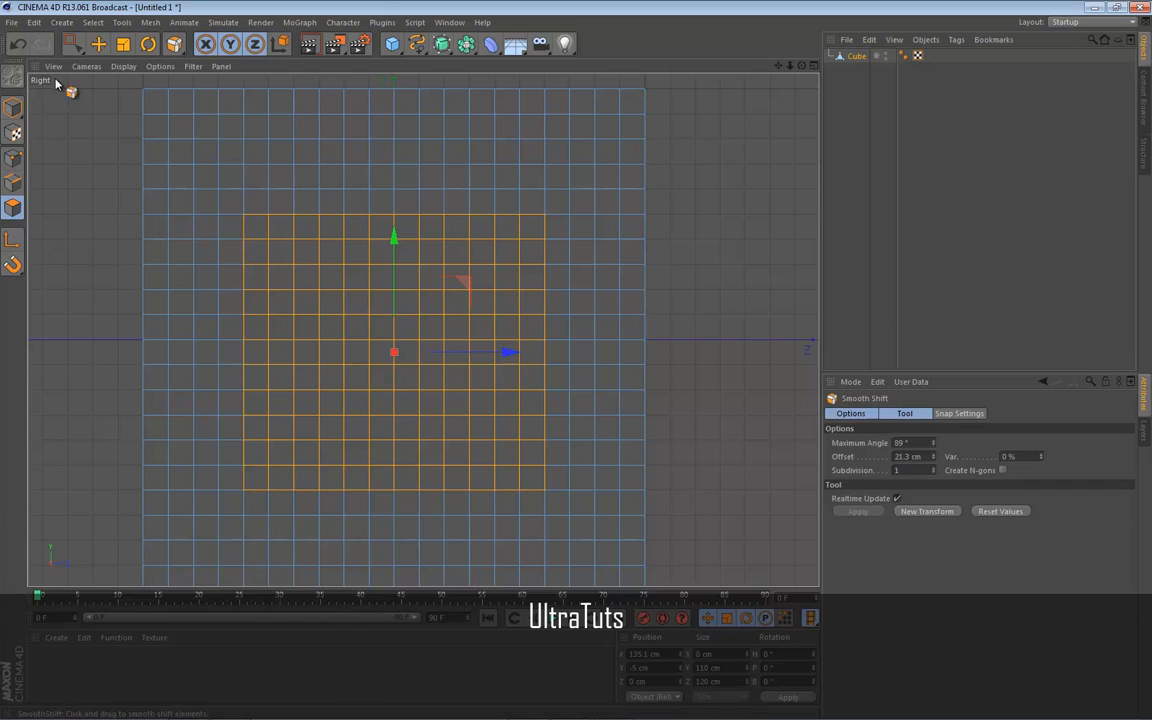
{"action": "left_click", "coordinate": [71, 44]}
{"action": "left_click", "coordinate": [71, 44]}
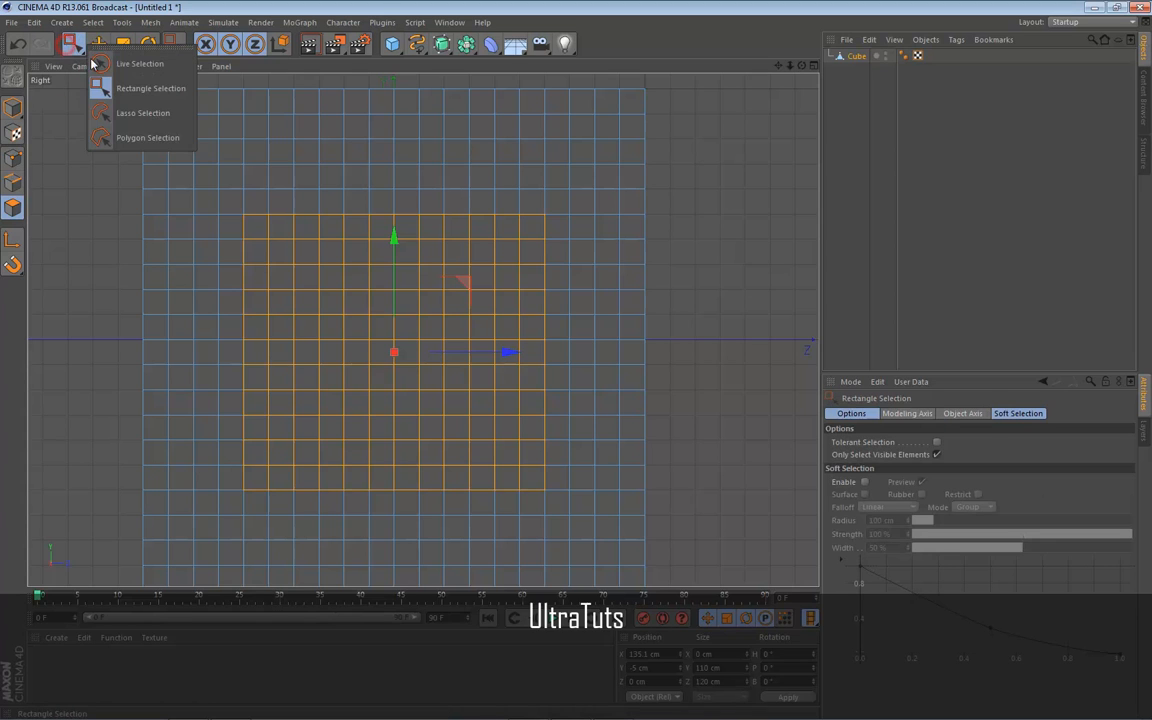
{"action": "left_click", "coordinate": [100, 63]}
{"action": "left_click", "coordinate": [272, 251]}
{"action": "left_click", "coordinate": [78, 46]}
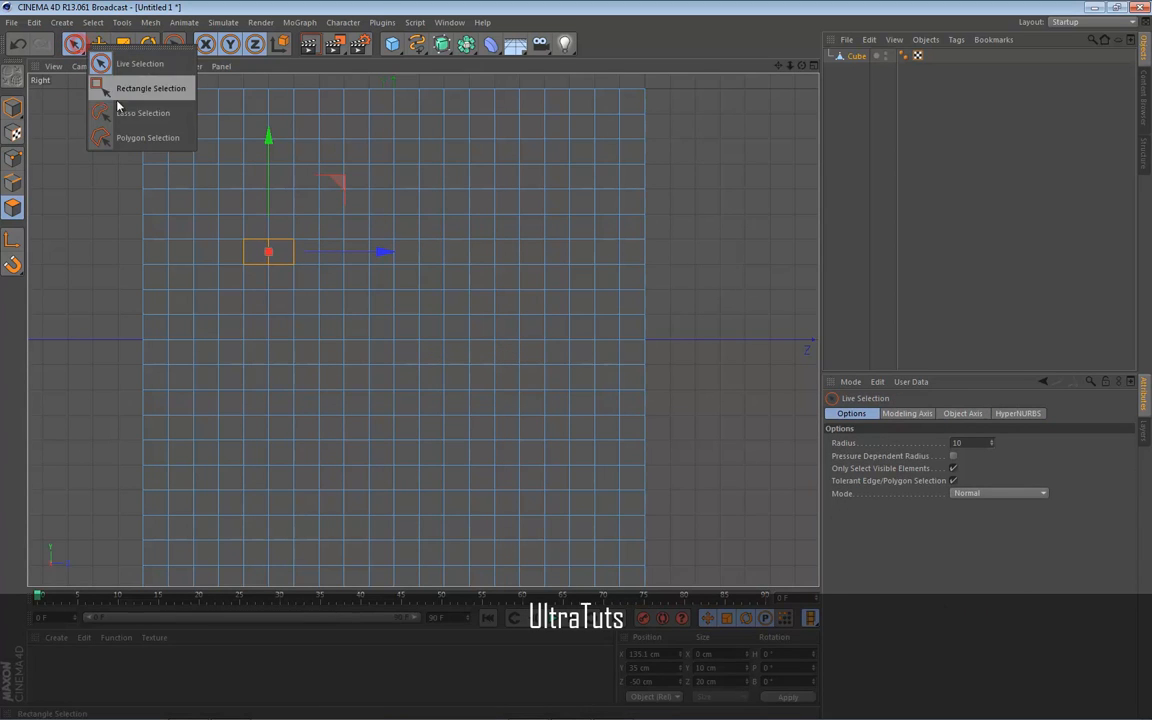
{"action": "left_click", "coordinate": [100, 88]}
{"action": "left_click_drag", "start_coordinate": [317, 268], "coordinate": [471, 392]}
{"action": "middle_click", "coordinate": [469, 373]}
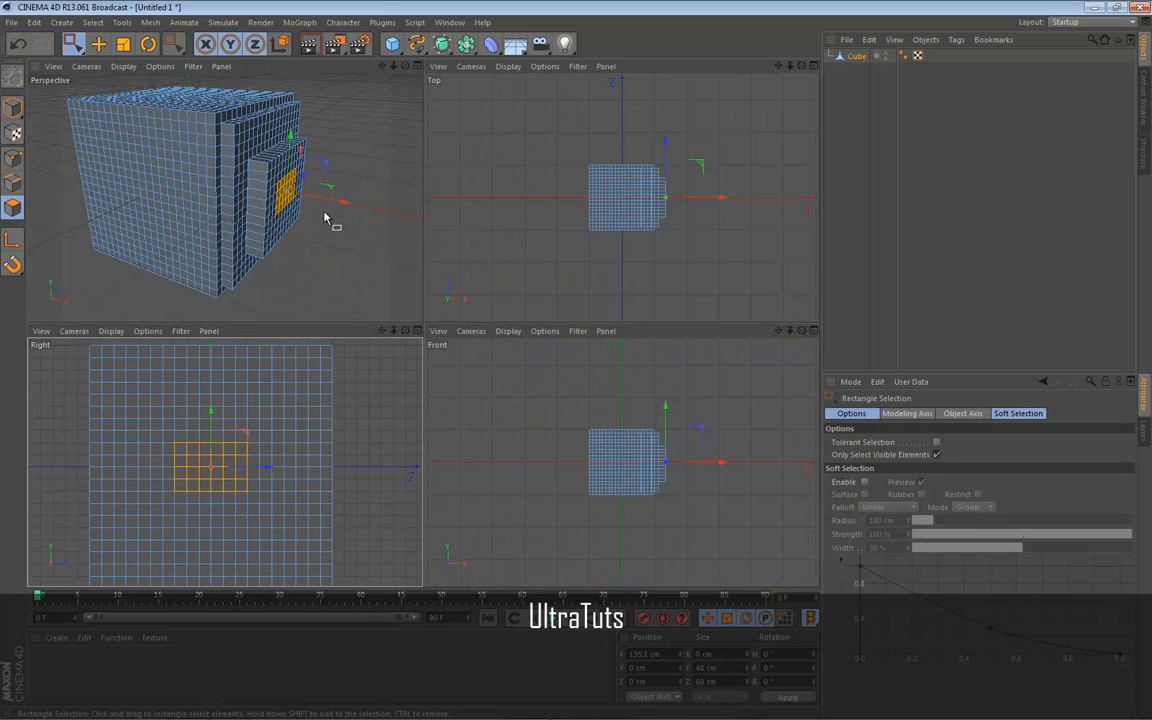
Step: Apply Matrix Extrude to the selected central polygons with 8 steps, 80% scale and 10° rotation
{"action": "middle_click", "coordinate": [300, 200]}
{"action": "right_click", "coordinate": [625, 428]}
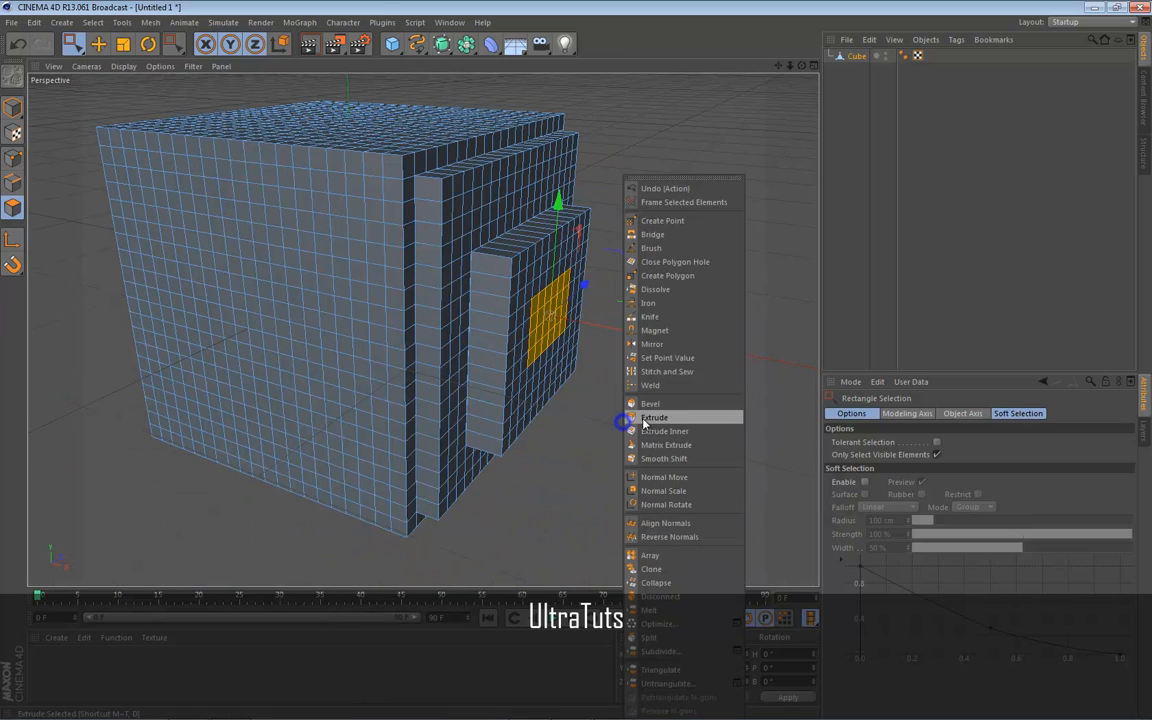
{"action": "left_click", "coordinate": [620, 441]}
{"action": "scroll", "coordinate": [633, 458], "scroll_direction": "down", "scroll_amount": 2}
{"action": "scroll", "coordinate": [633, 458], "scroll_direction": "down", "scroll_amount": 2}
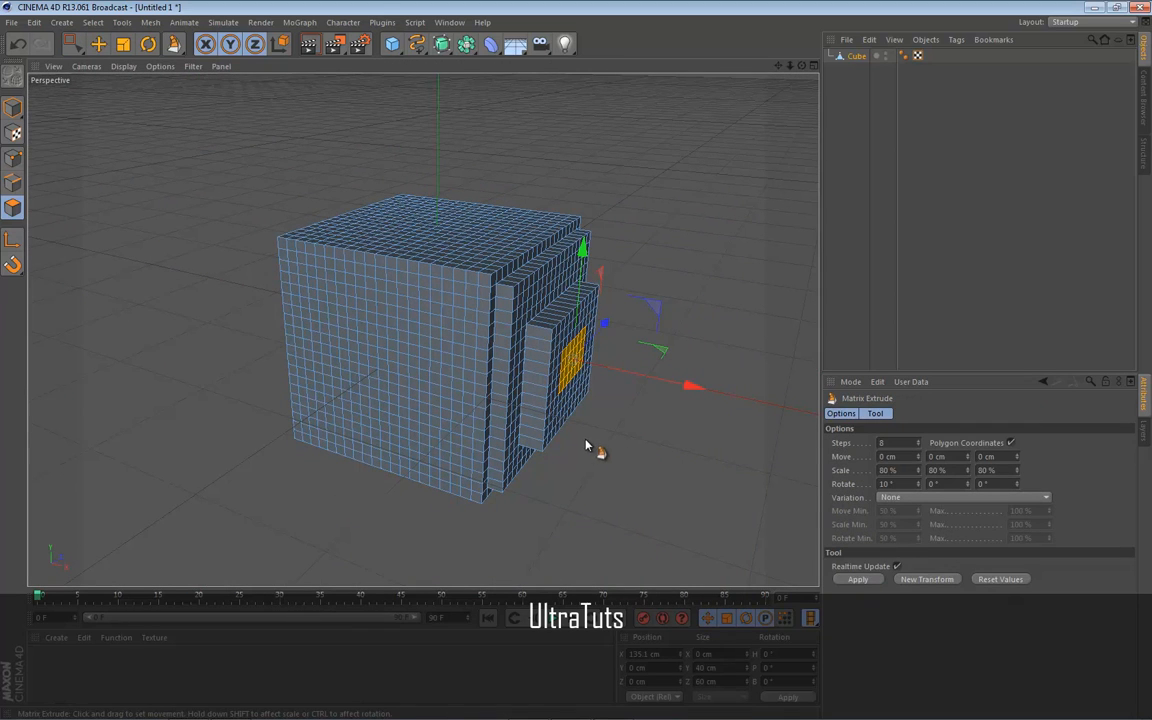
{"action": "left_click_drag", "start_coordinate": [588, 440], "coordinate": [577, 366]}
{"action": "left_click_drag", "start_coordinate": [674, 467], "coordinate": [576, 364]}
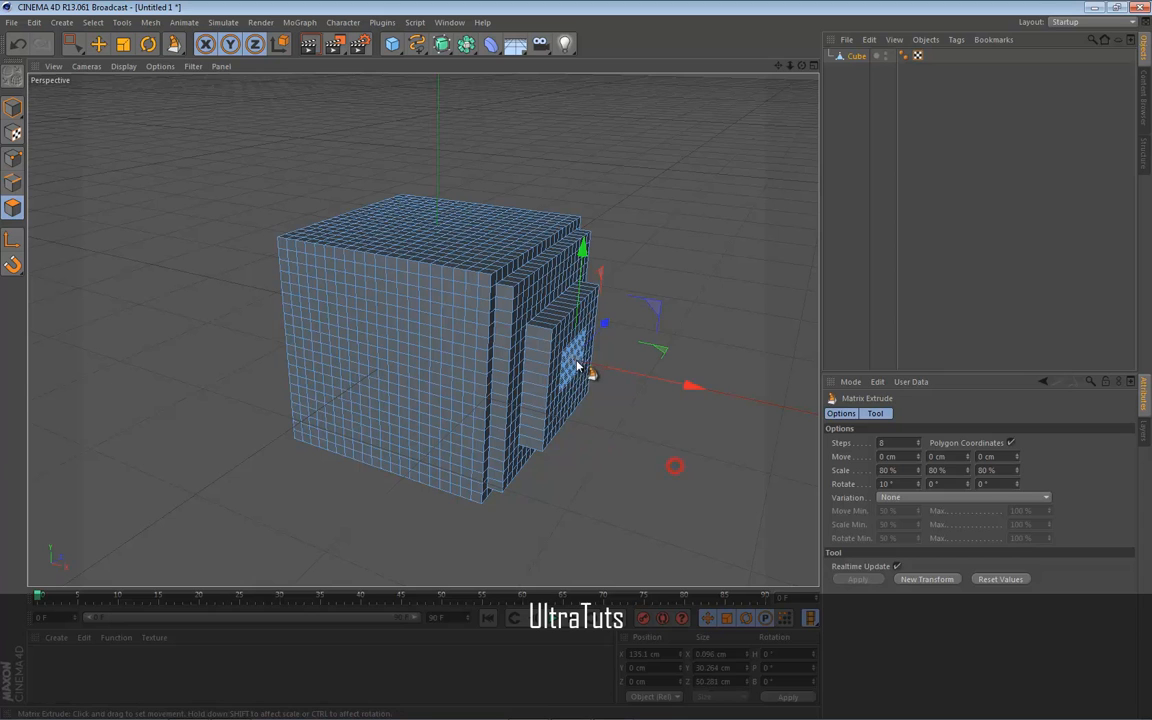
{"action": "left_click_drag", "start_coordinate": [617, 491], "coordinate": [583, 363]}
{"action": "scroll", "coordinate": [617, 360], "scroll_direction": "up", "scroll_amount": 8}
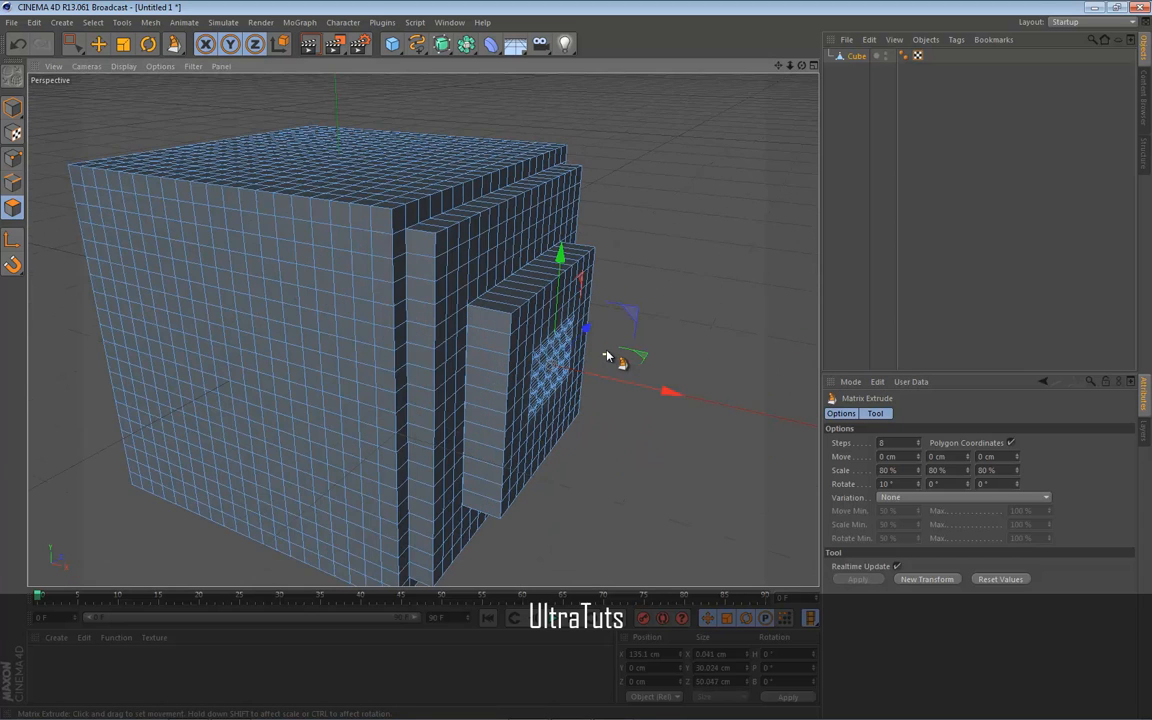
{"action": "left_click_drag", "start_coordinate": [667, 432], "coordinate": [569, 366]}
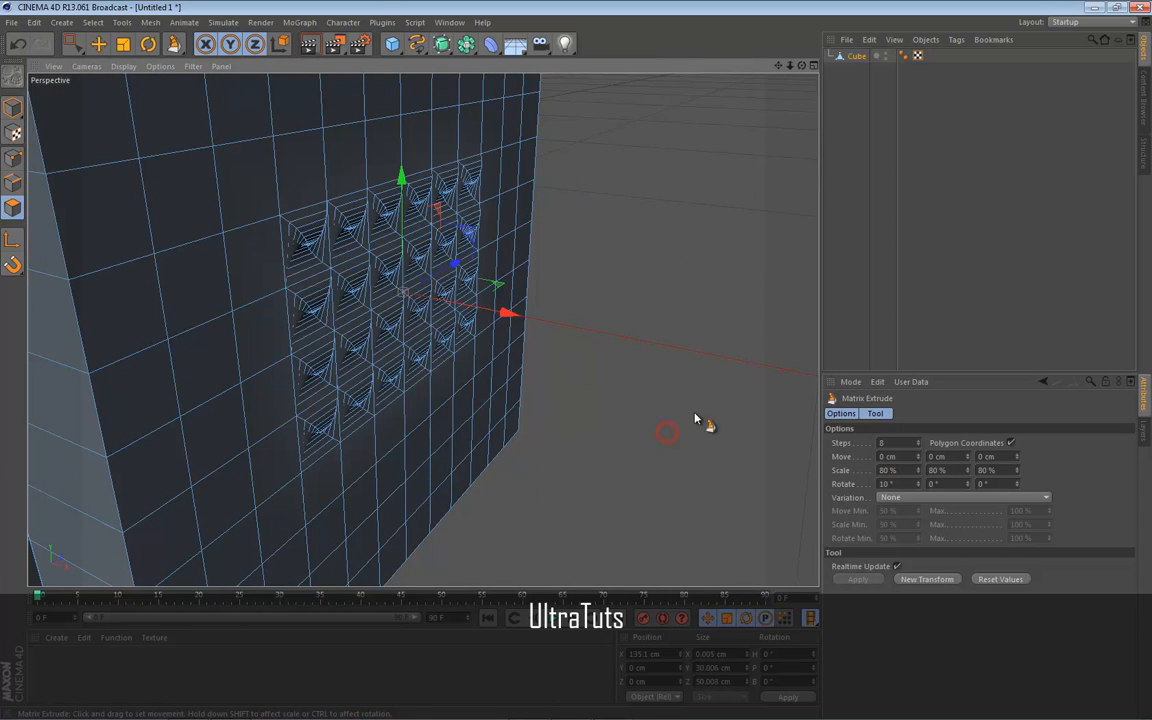
{"action": "left_click_drag", "start_coordinate": [696, 418], "coordinate": [686, 420]}
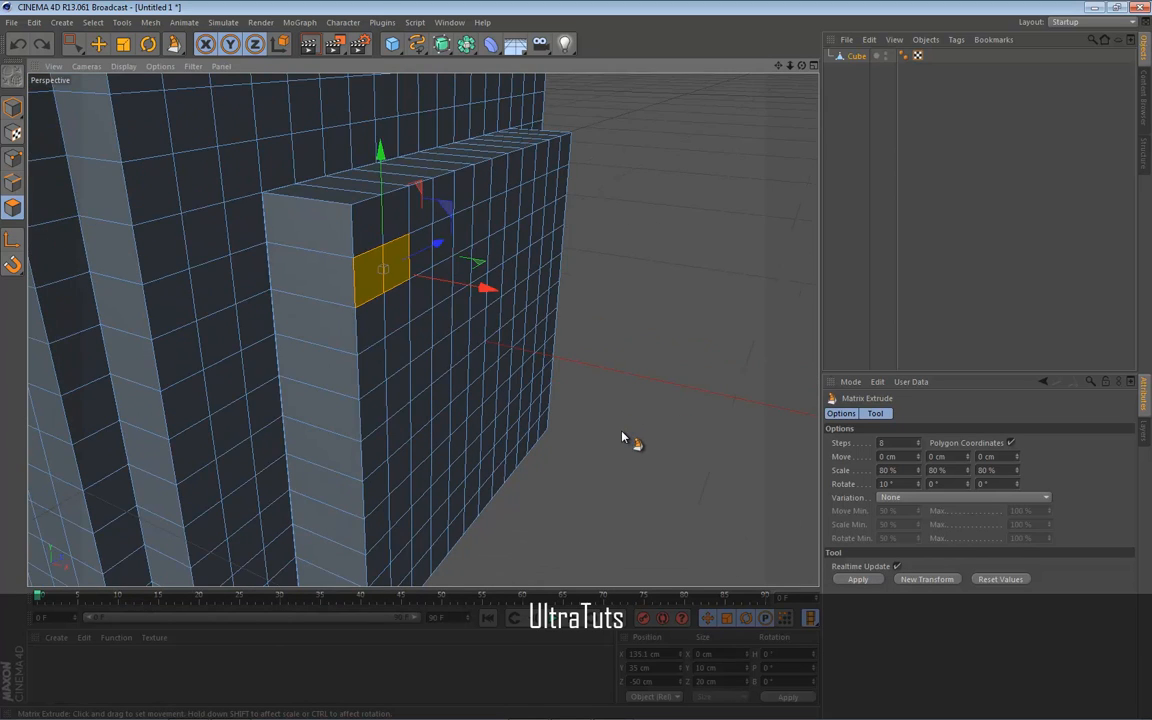
Step: Undo the Matrix Extrude and the central block selection on the outermost face
{"action": "scroll", "coordinate": [610, 410], "scroll_direction": "up", "scroll_amount": 3}
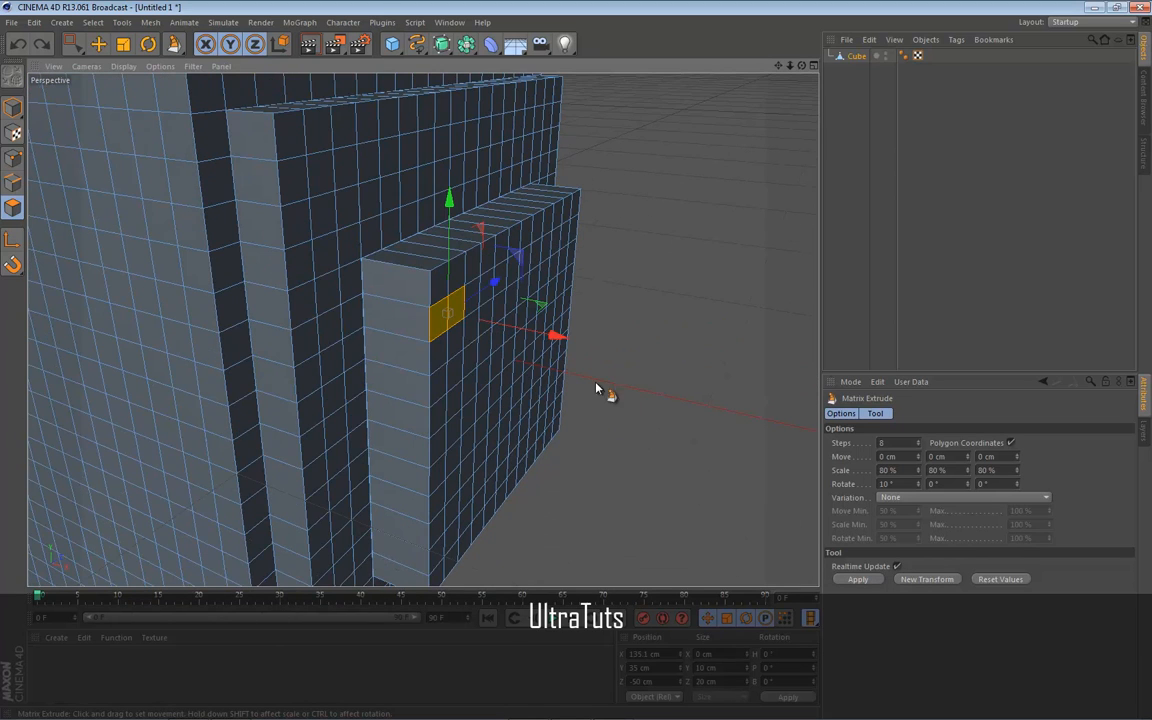
{"action": "left_click", "coordinate": [576, 438]}
{"action": "key", "text": "ctrl+z"}
{"action": "left_click_drag", "start_coordinate": [612, 429], "coordinate": [140, 218], "text": "alt"}
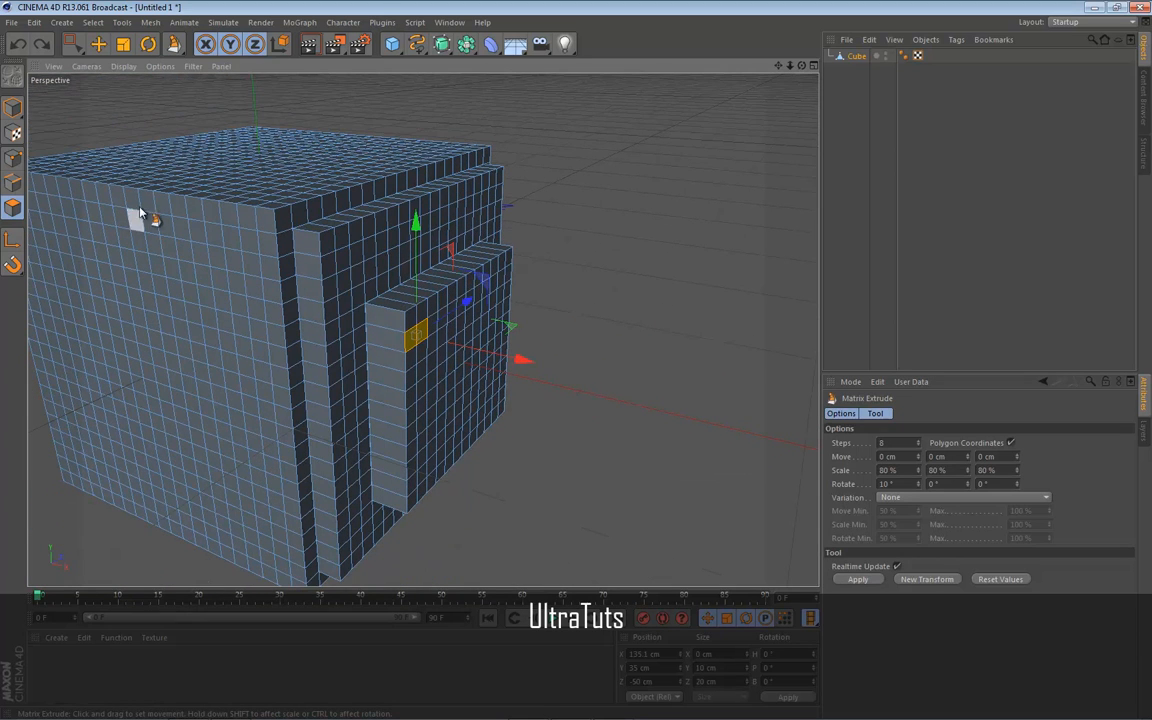
Step: Paint an irregular group of polygons in the middle of the outermost raised face with Live Selection
{"action": "left_click", "coordinate": [73, 44]}
{"action": "left_click", "coordinate": [130, 68]}
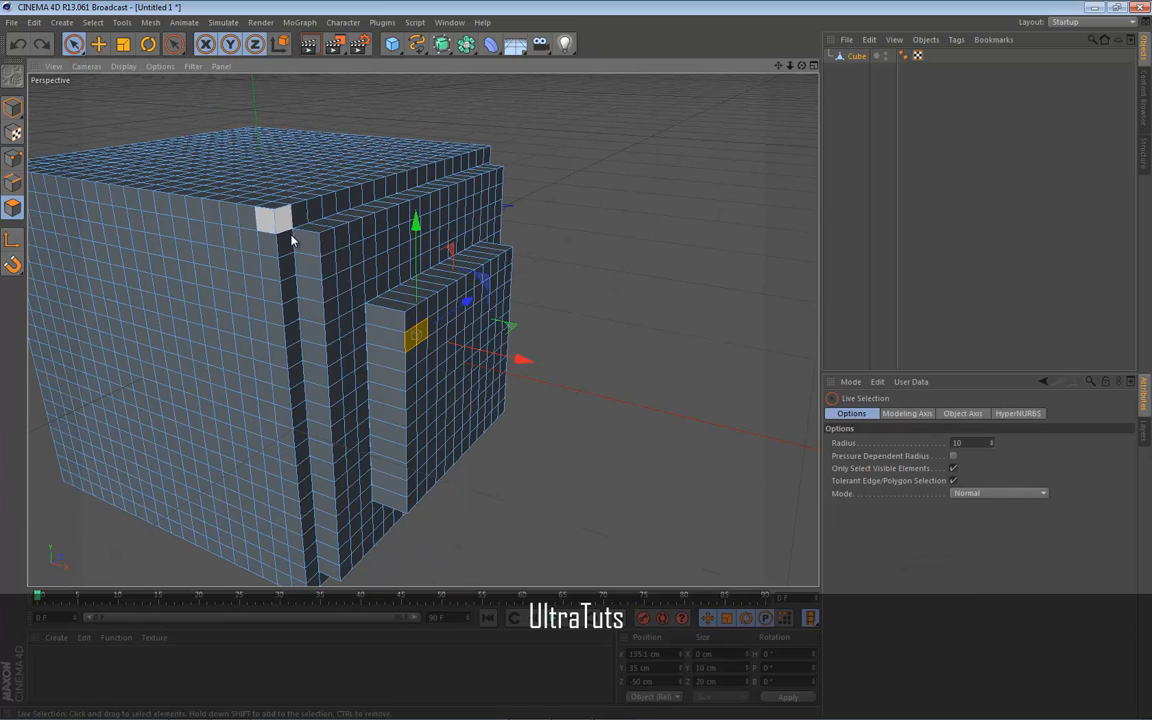
{"action": "left_click", "coordinate": [436, 370]}
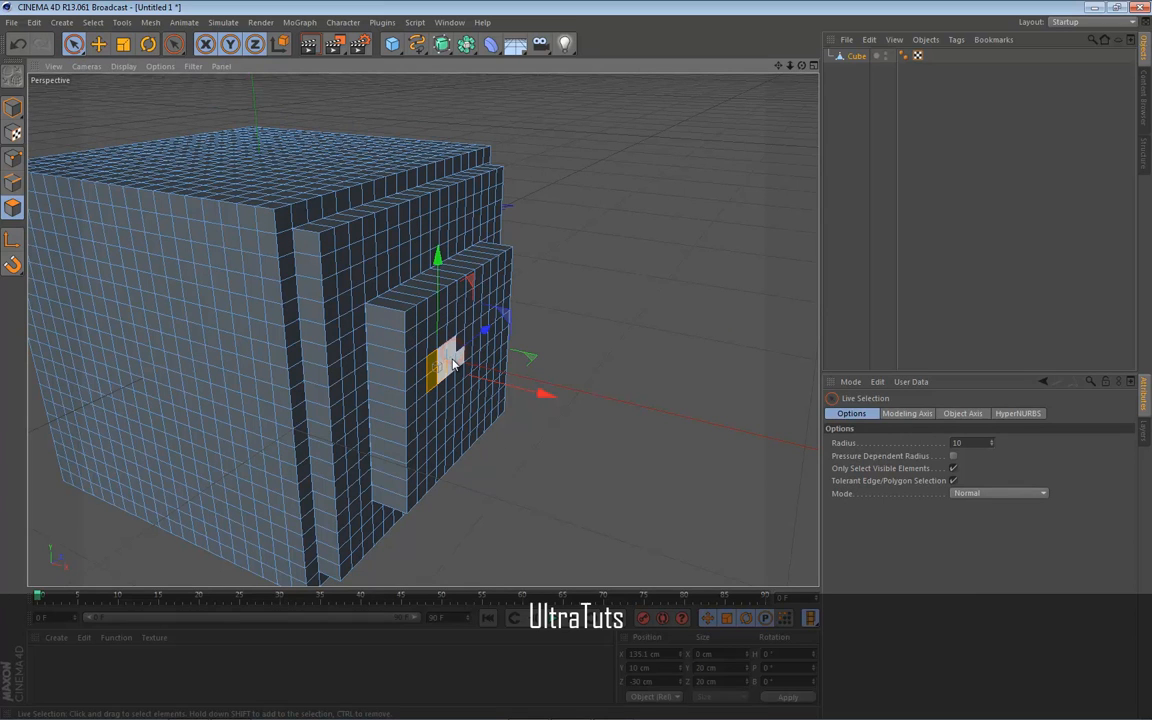
{"action": "left_click_drag", "start_coordinate": [452, 365], "coordinate": [470, 339]}
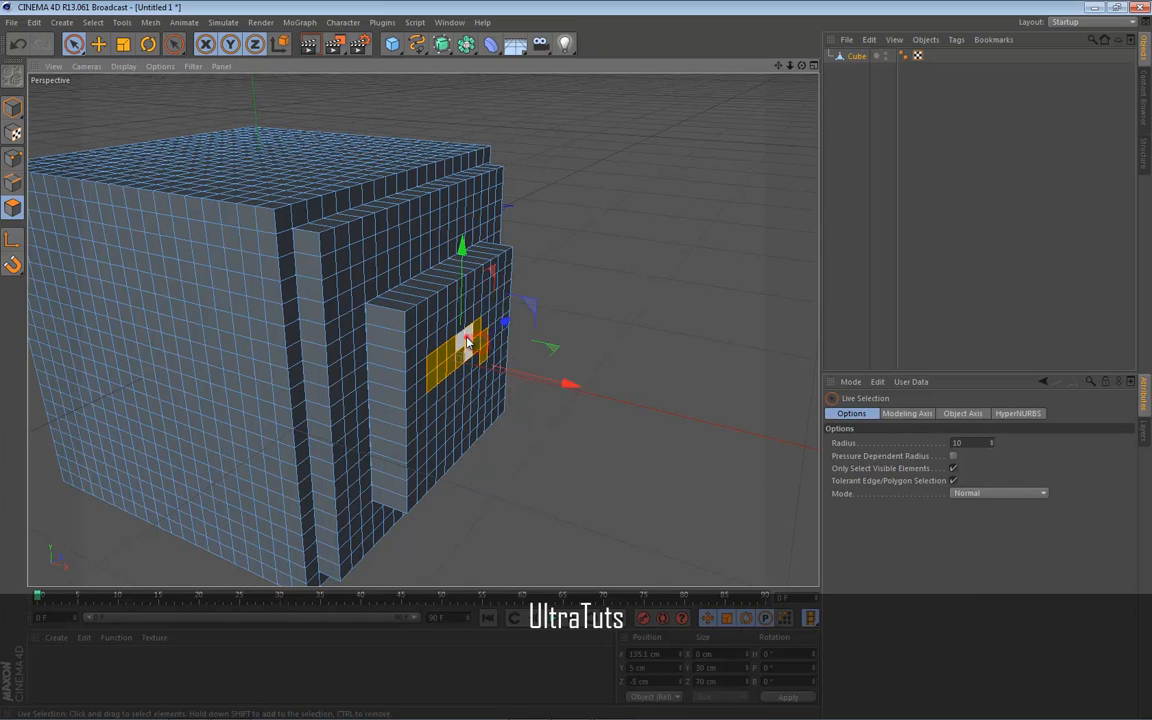
{"action": "left_click_drag", "start_coordinate": [462, 405], "coordinate": [431, 408]}
Step: Try Matrix Extrude on the painted polygons with 8 steps, 80% scale and 10° rotation, and undo it
{"action": "right_click", "coordinate": [541, 351]}
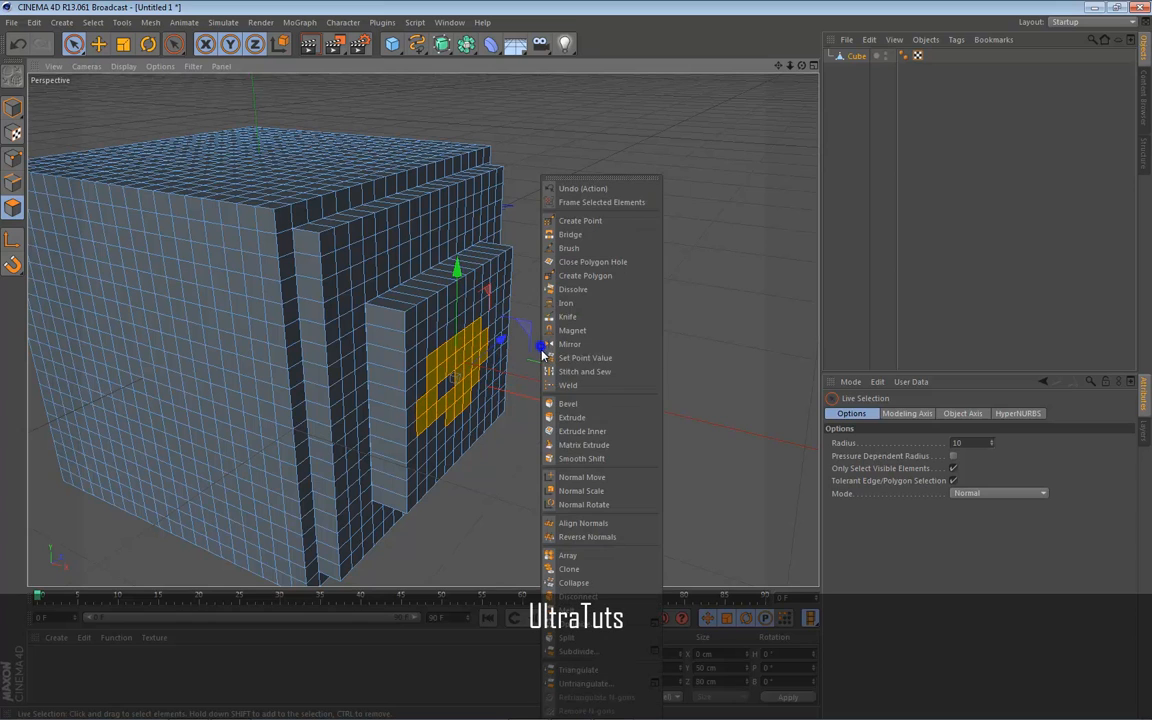
{"action": "left_click", "coordinate": [583, 444]}
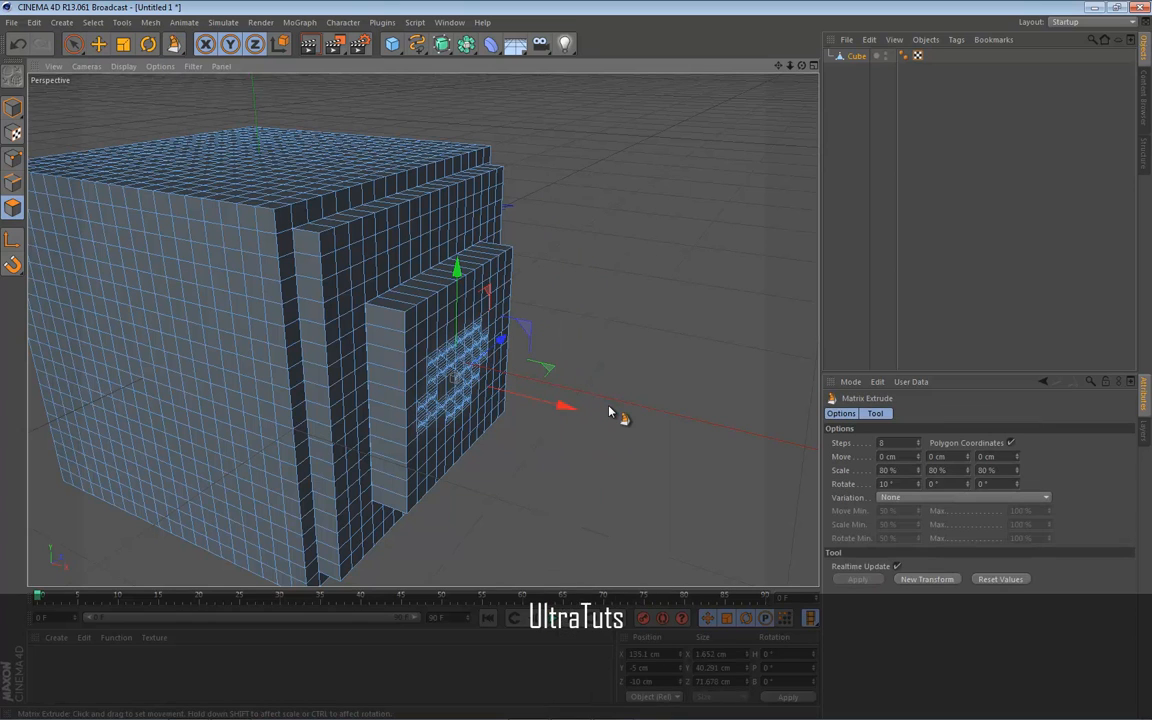
{"action": "key", "text": "ctrl+z"}
{"action": "key", "text": "ctrl+z"}
{"action": "key", "text": "ctrl+z"}
{"action": "key", "text": "ctrl+z"}
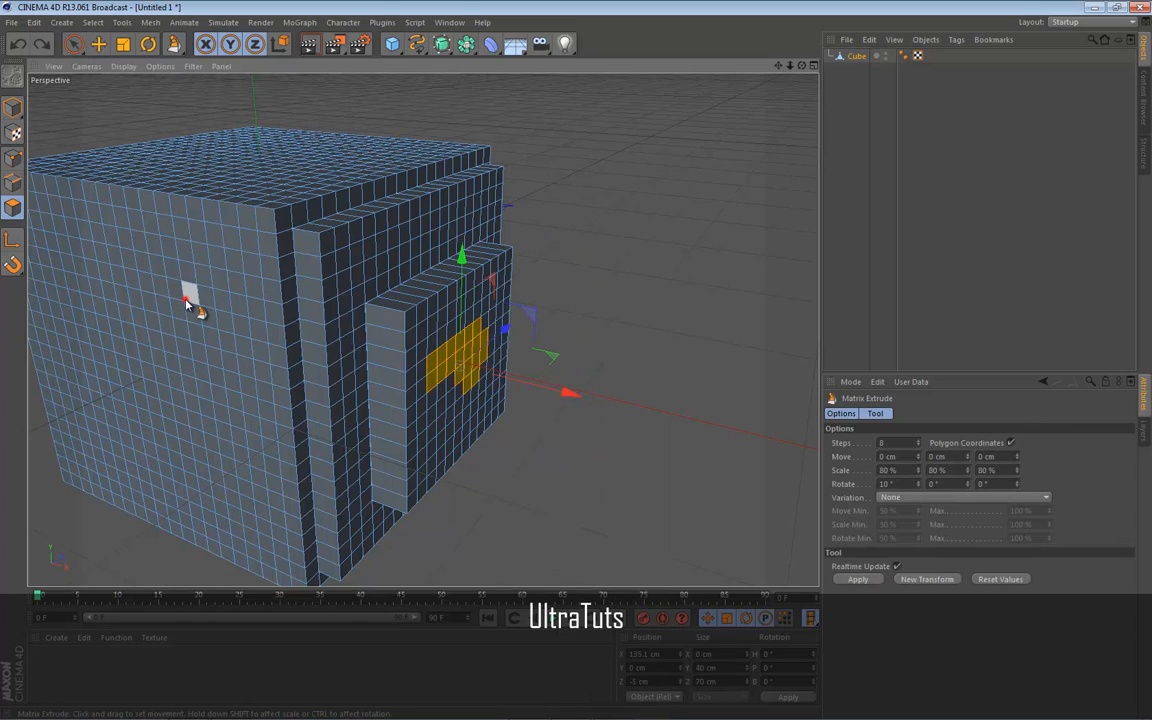
Step: Try Matrix Extrude at 76.8% scale on scattered polygons of the cube's large front face, and undo it
{"action": "left_click", "coordinate": [84, 271], "text": "shift"}
{"action": "left_click", "coordinate": [73, 378], "text": "shift"}
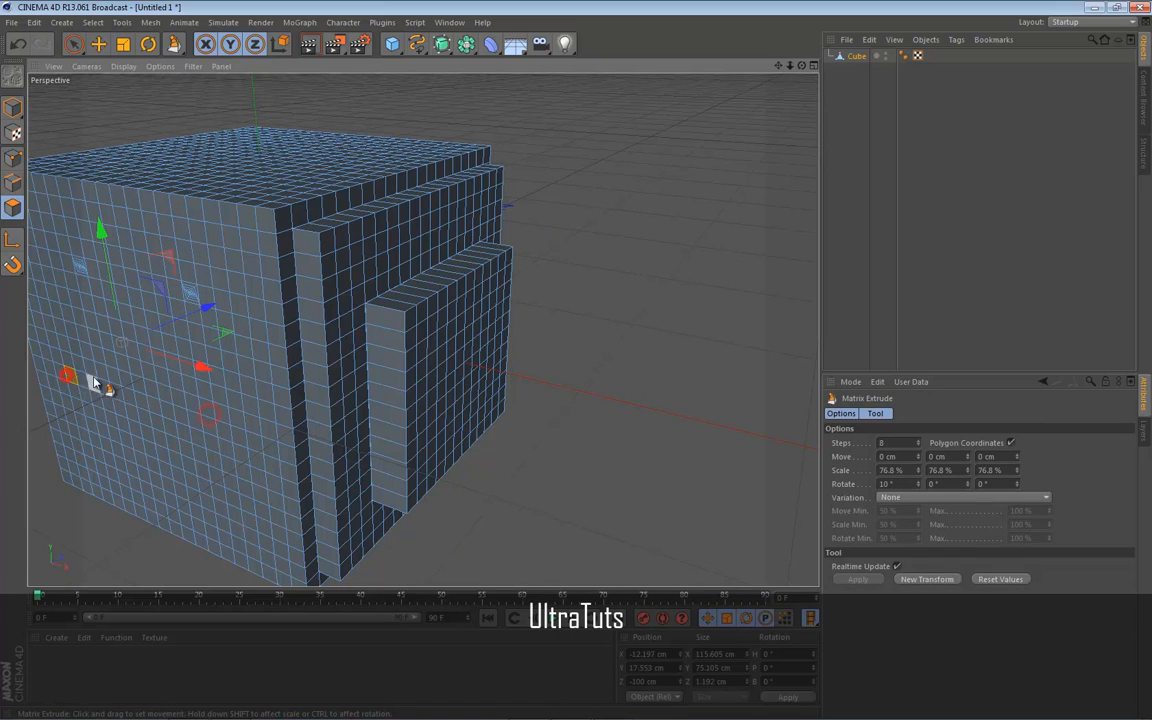
{"action": "key", "text": "ctrl+z"}
{"action": "key", "text": "ctrl+z"}
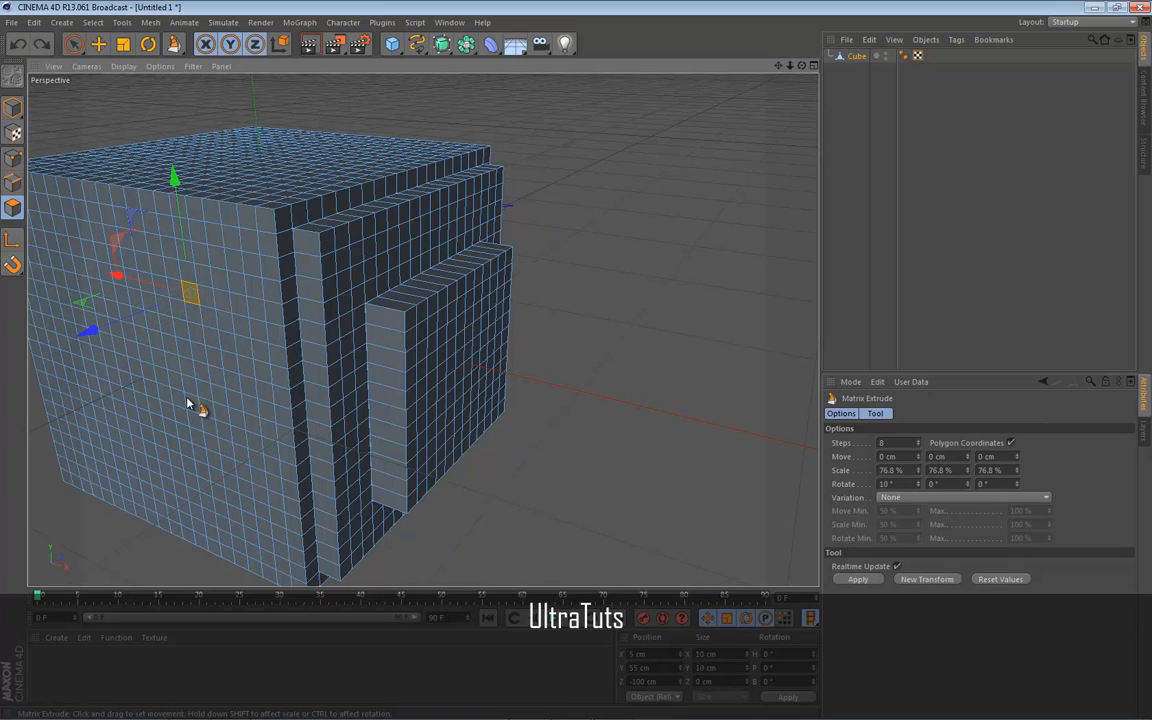
Step: Add scattered polygons on the front face to reach five, and matrix extrude them with 8 steps, 76.8% scale and 10° rotation
{"action": "left_click", "coordinate": [187, 366], "text": "shift"}
{"action": "left_click", "coordinate": [206, 408], "text": "shift"}
{"action": "left_click", "coordinate": [74, 346], "text": "shift"}
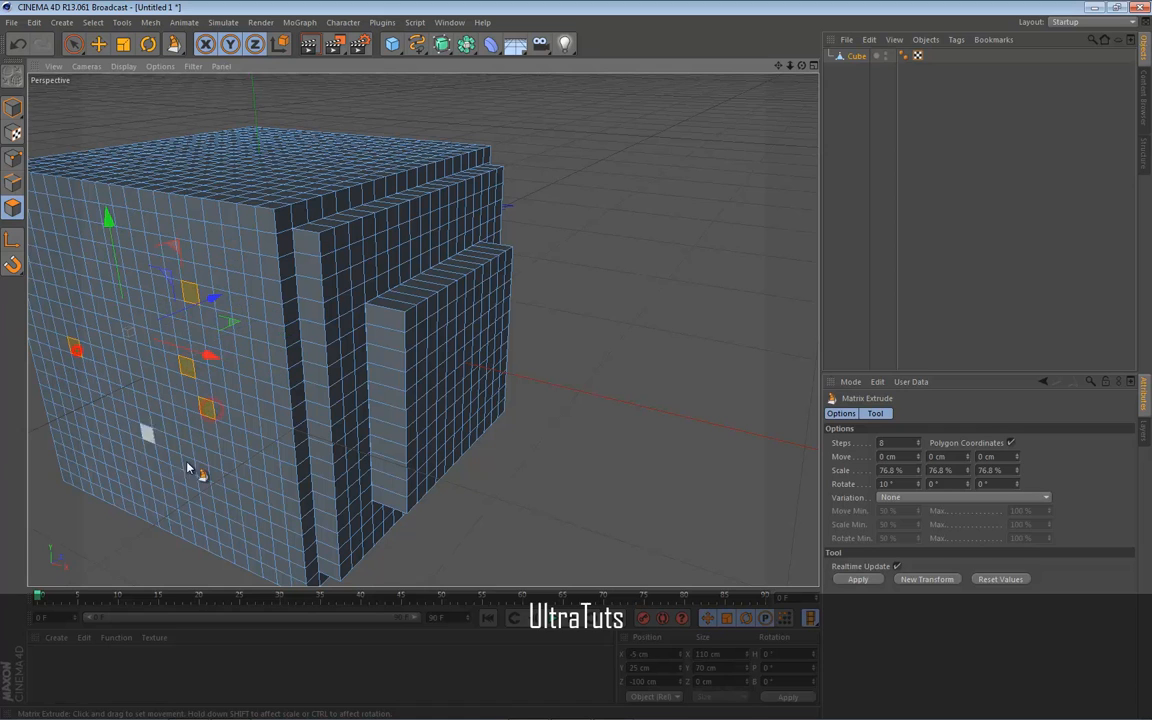
{"action": "left_click", "coordinate": [188, 465], "text": "shift"}
Step: Undo the Matrix Extrude and the scattered polygon selection on the front face, restoring the painted selection on the outermost face
{"action": "key", "text": "ctrl+z"}
{"action": "key", "text": "ctrl+z"}
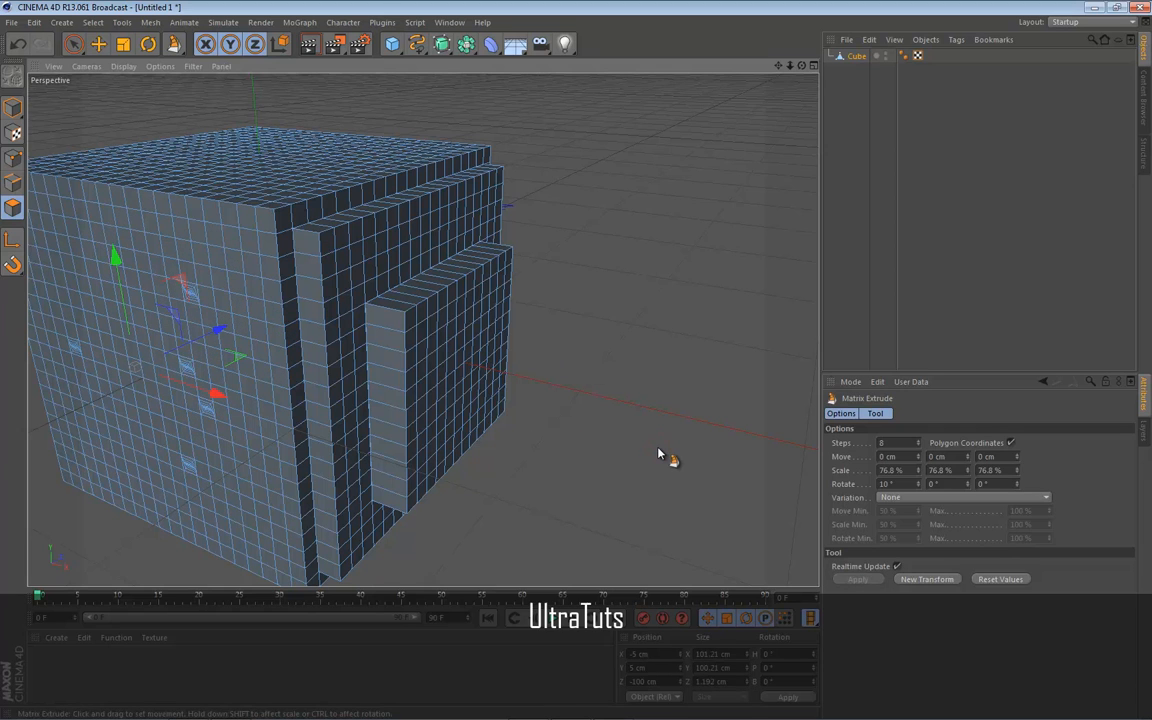
{"action": "key", "text": "ctrl+z"}
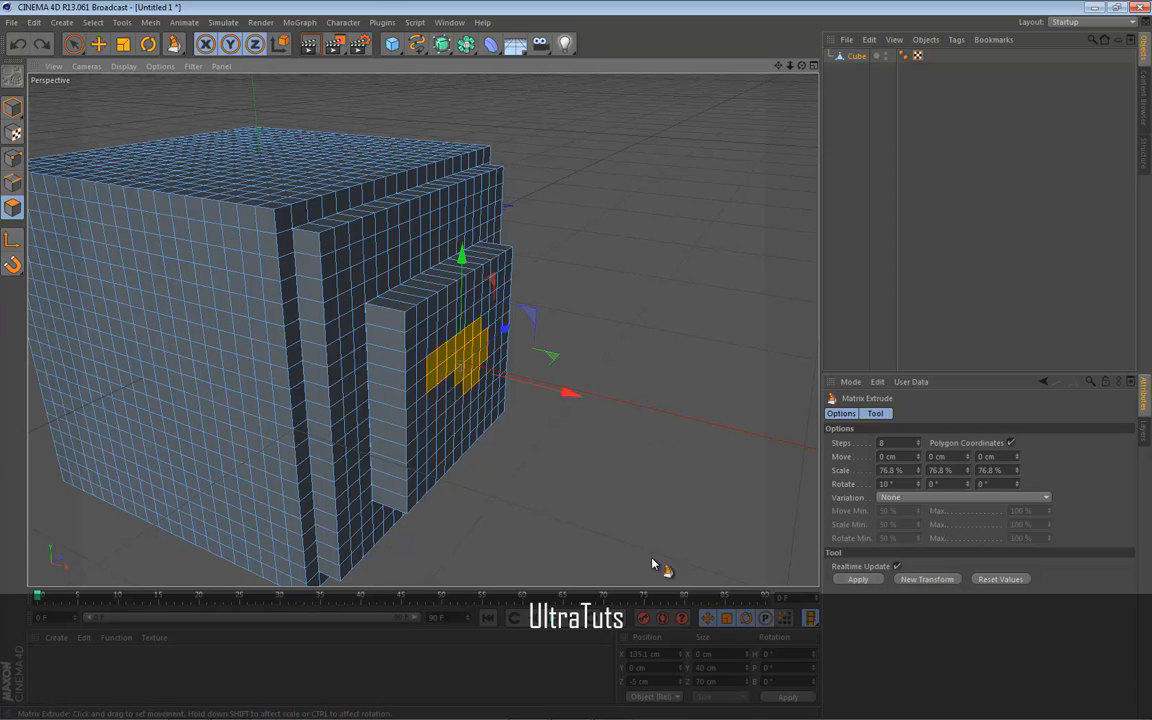
{"action": "right_click_drag", "start_coordinate": [661, 568], "coordinate": [550, 401], "text": "alt"}
{"action": "left_click_drag", "start_coordinate": [550, 401], "coordinate": [563, 372], "text": "alt"}
{"action": "scroll", "coordinate": [563, 372], "scroll_direction": "up", "scroll_amount": 8}
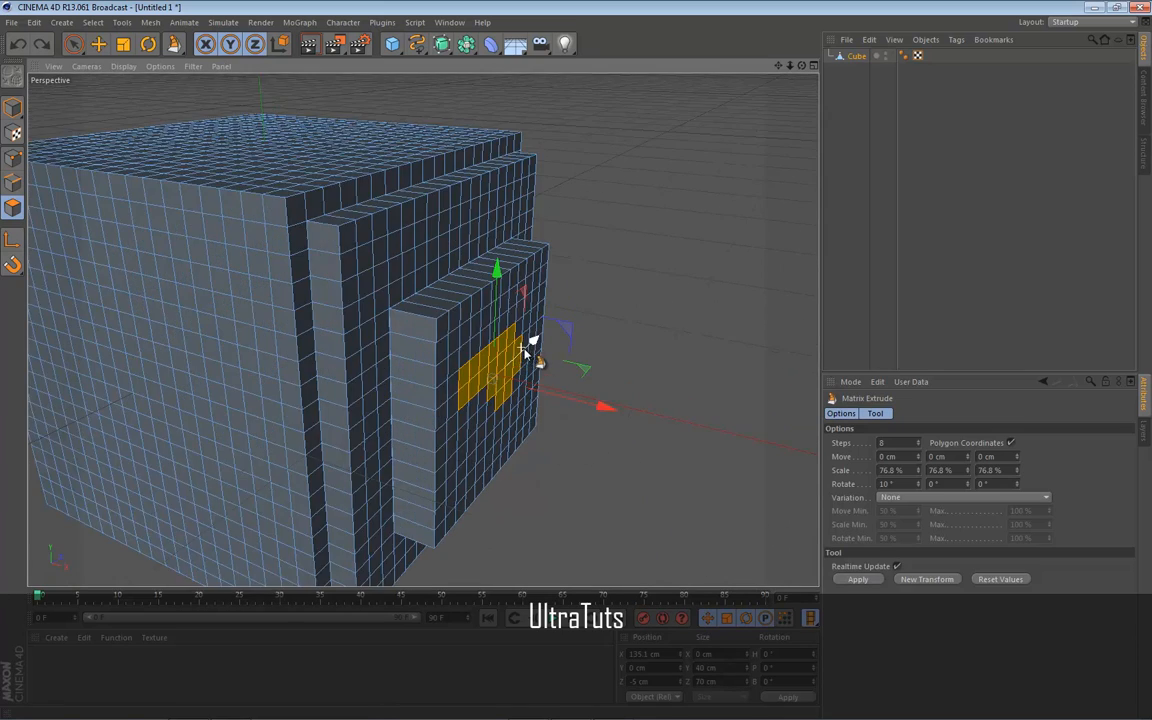
{"action": "scroll", "coordinate": [604, 413], "scroll_direction": "down", "scroll_amount": 6}
{"action": "left_click_drag", "start_coordinate": [612, 417], "coordinate": [555, 432], "text": "alt"}
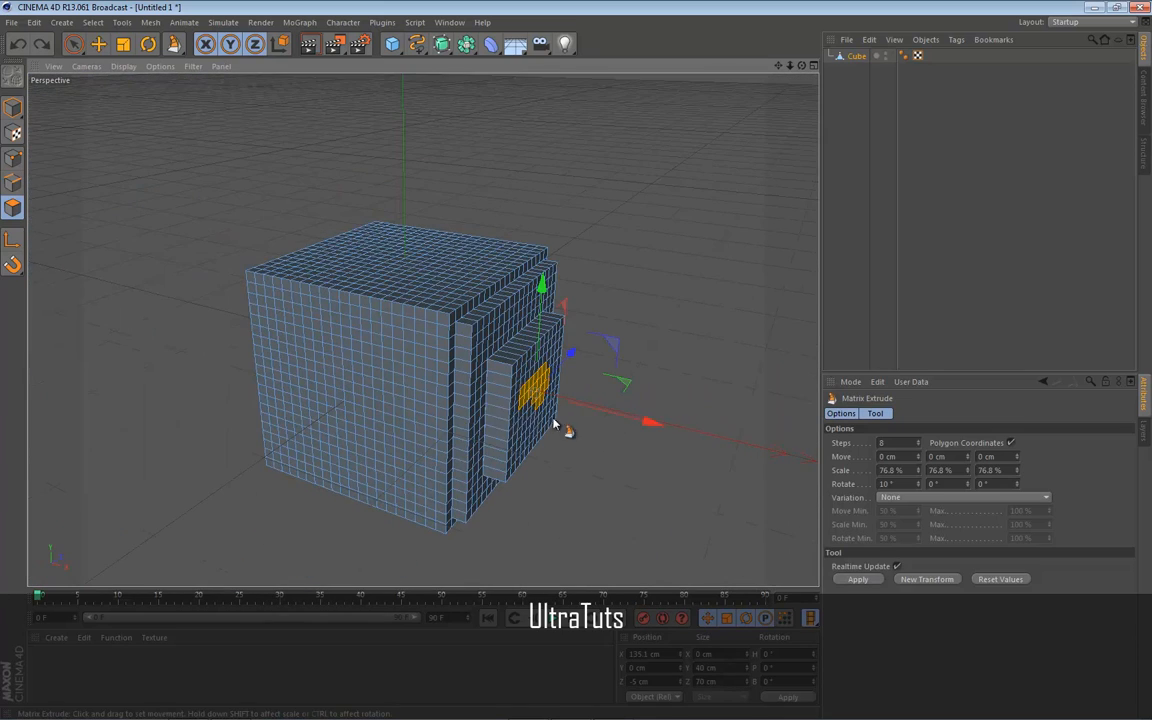
{"action": "right_click", "coordinate": [620, 435]}
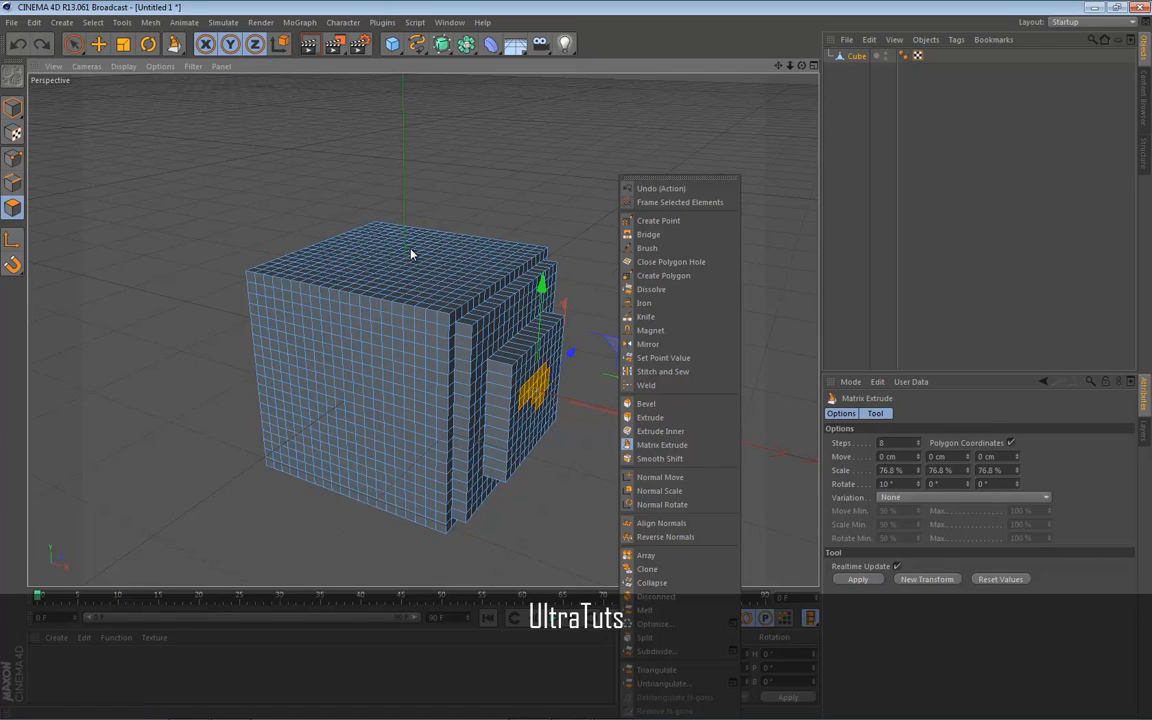
{"action": "left_click", "coordinate": [468, 118]}
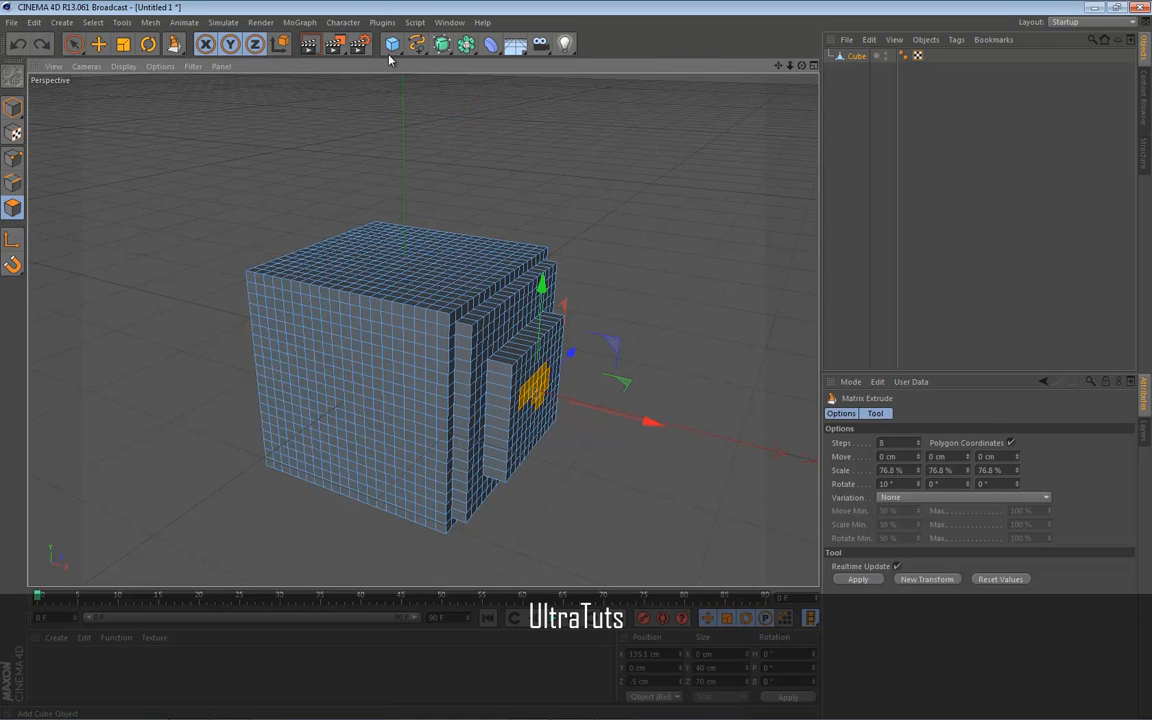
Step: Add a Figure primitive to the scene as an example object and delete it again
{"action": "left_click_drag", "start_coordinate": [392, 45], "coordinate": [595, 138]}
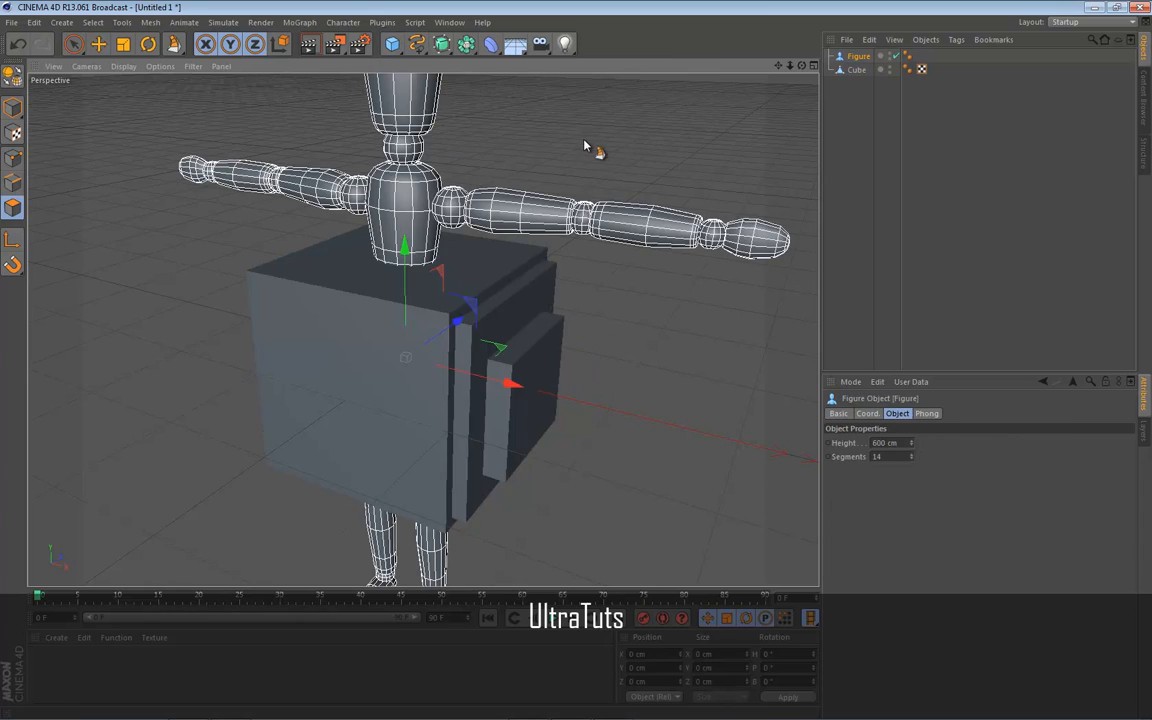
{"action": "scroll", "coordinate": [571, 355], "scroll_direction": "down", "scroll_amount": 3}
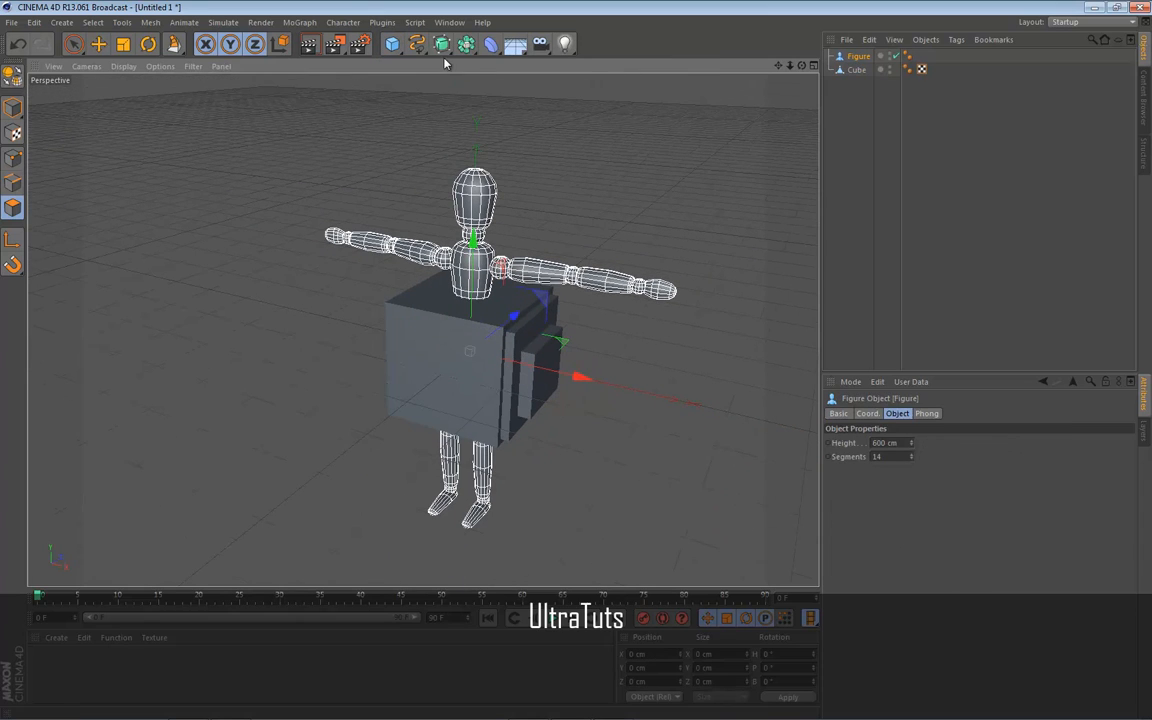
{"action": "left_click_drag", "start_coordinate": [397, 48], "coordinate": [676, 438]}
{"action": "scroll", "coordinate": [474, 367], "scroll_direction": "up", "scroll_amount": 6}
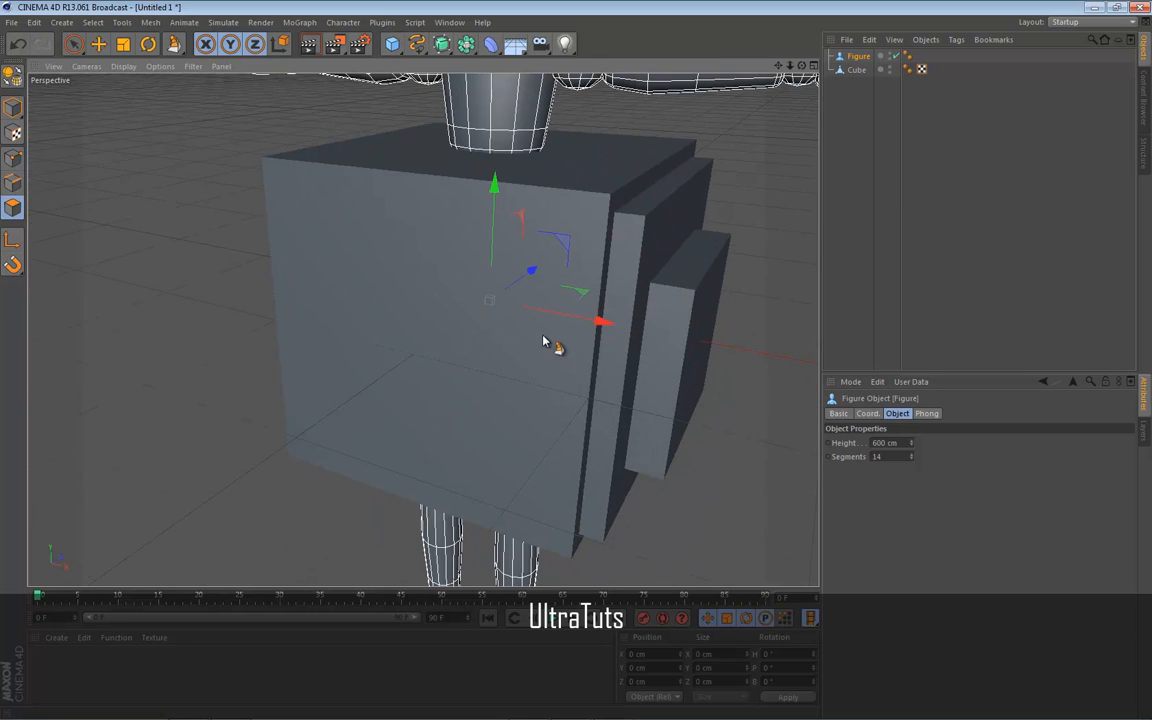
{"action": "scroll", "coordinate": [543, 341], "scroll_direction": "down", "scroll_amount": 5}
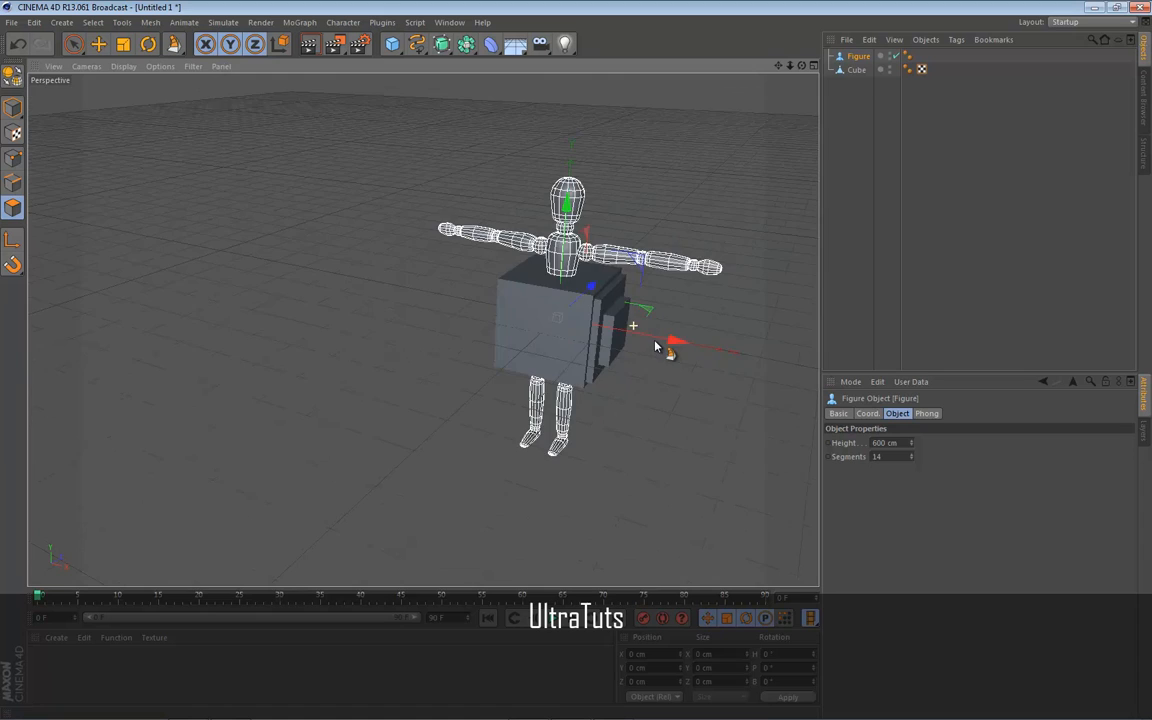
{"action": "scroll", "coordinate": [656, 346], "scroll_direction": "up", "scroll_amount": 5}
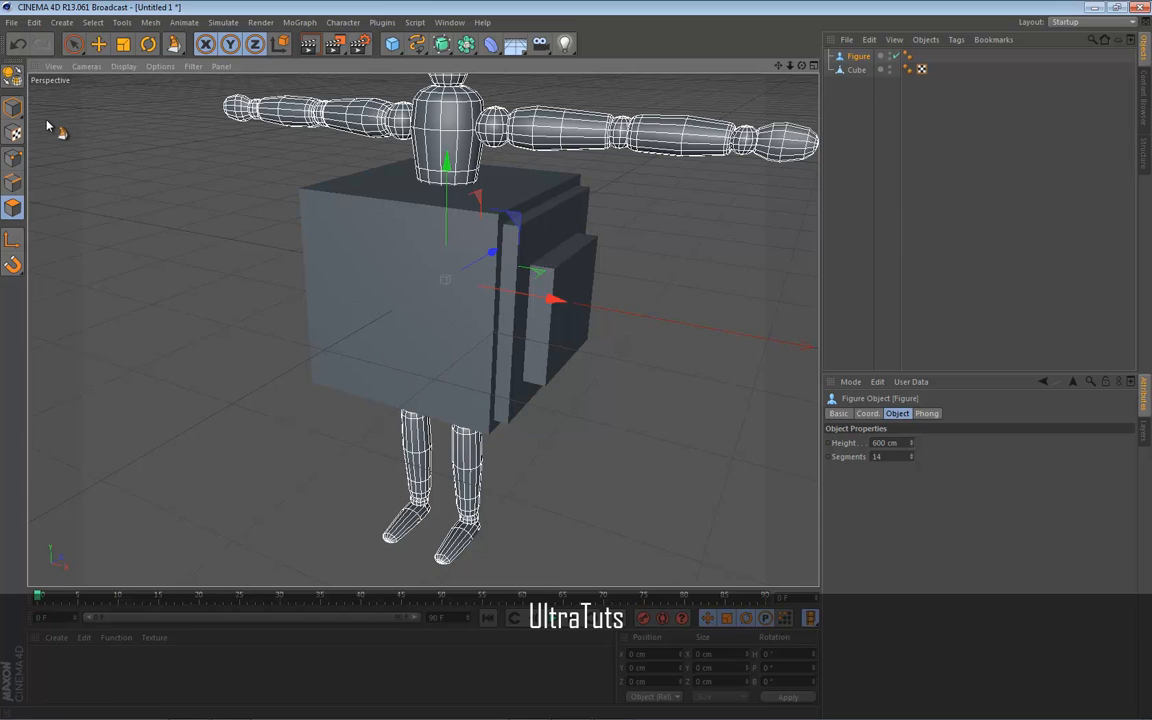
{"action": "key", "text": "Delete"}
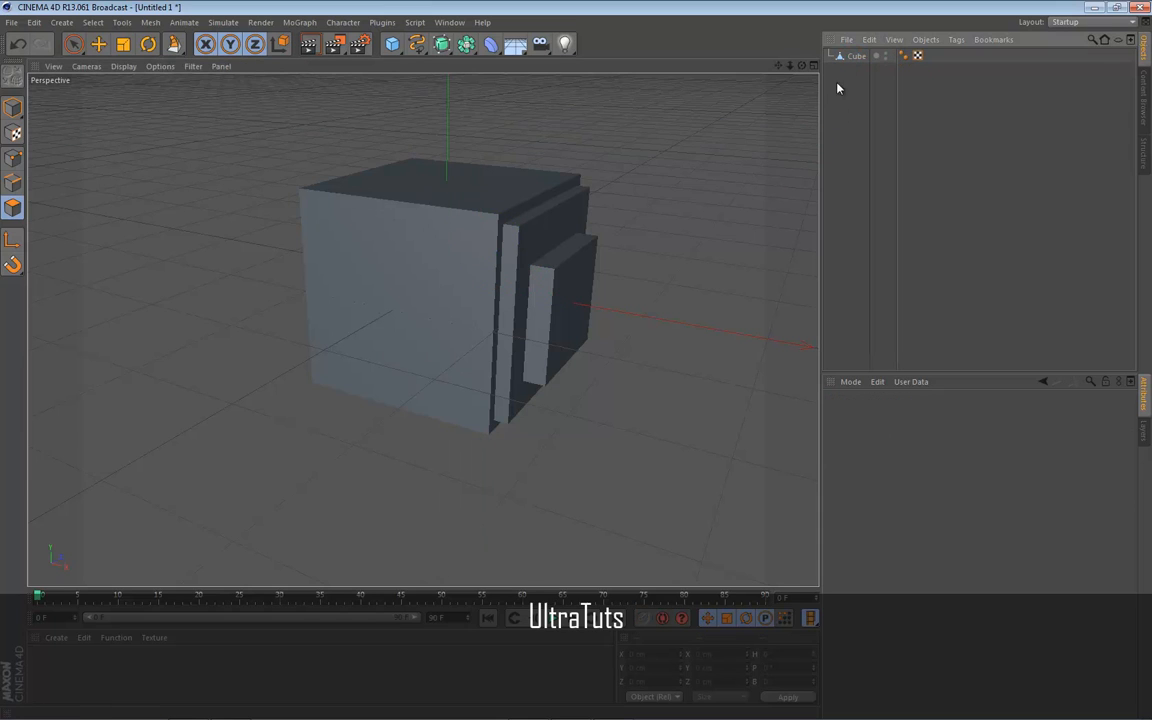
Step: Activate the Live Selection tool
{"action": "scroll", "coordinate": [483, 296], "scroll_direction": "up", "scroll_amount": 2}
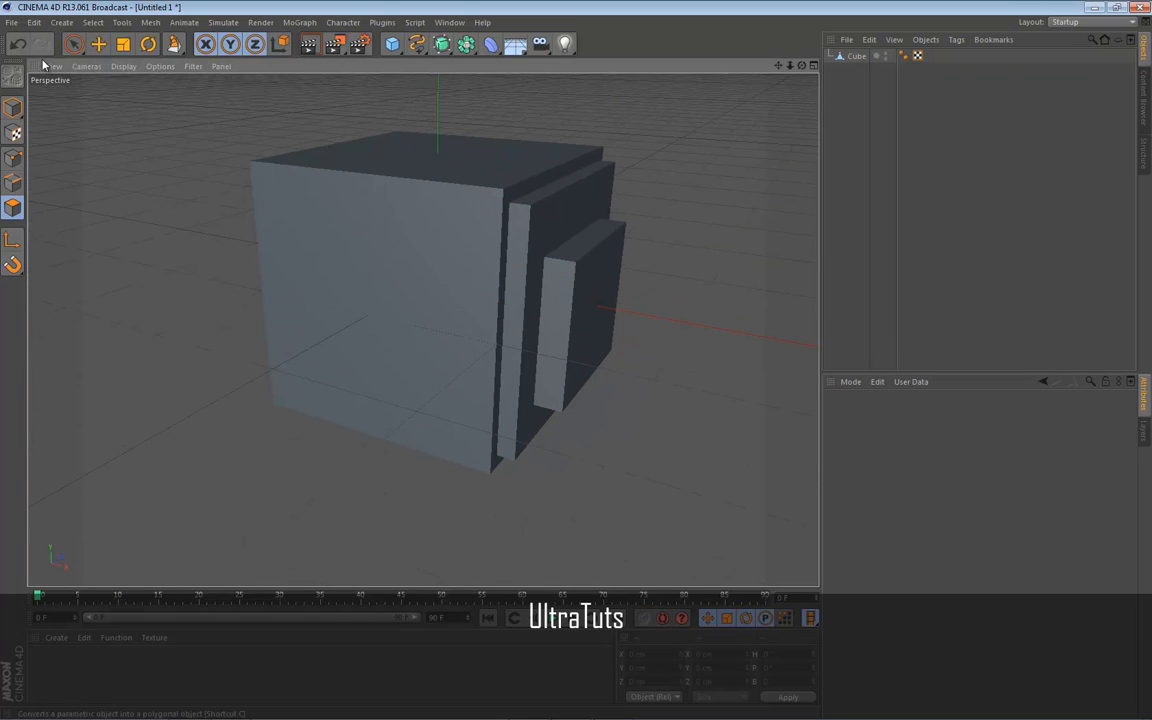
{"action": "left_click_drag", "start_coordinate": [73, 44], "coordinate": [115, 70]}
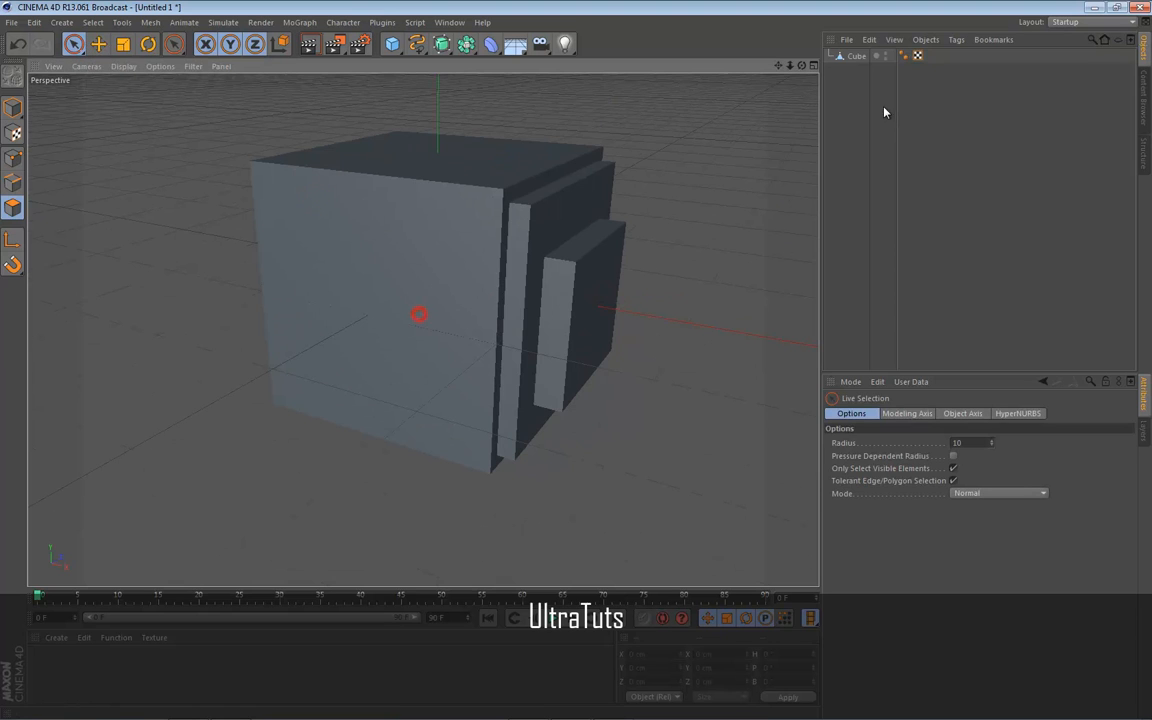
Step: Select the Cube object and switch from Polygon mode to Edge mode
{"action": "left_click", "coordinate": [862, 56]}
{"action": "scroll", "coordinate": [409, 338], "scroll_direction": "up", "scroll_amount": 4}
{"action": "scroll", "coordinate": [207, 255], "scroll_direction": "down", "scroll_amount": 3}
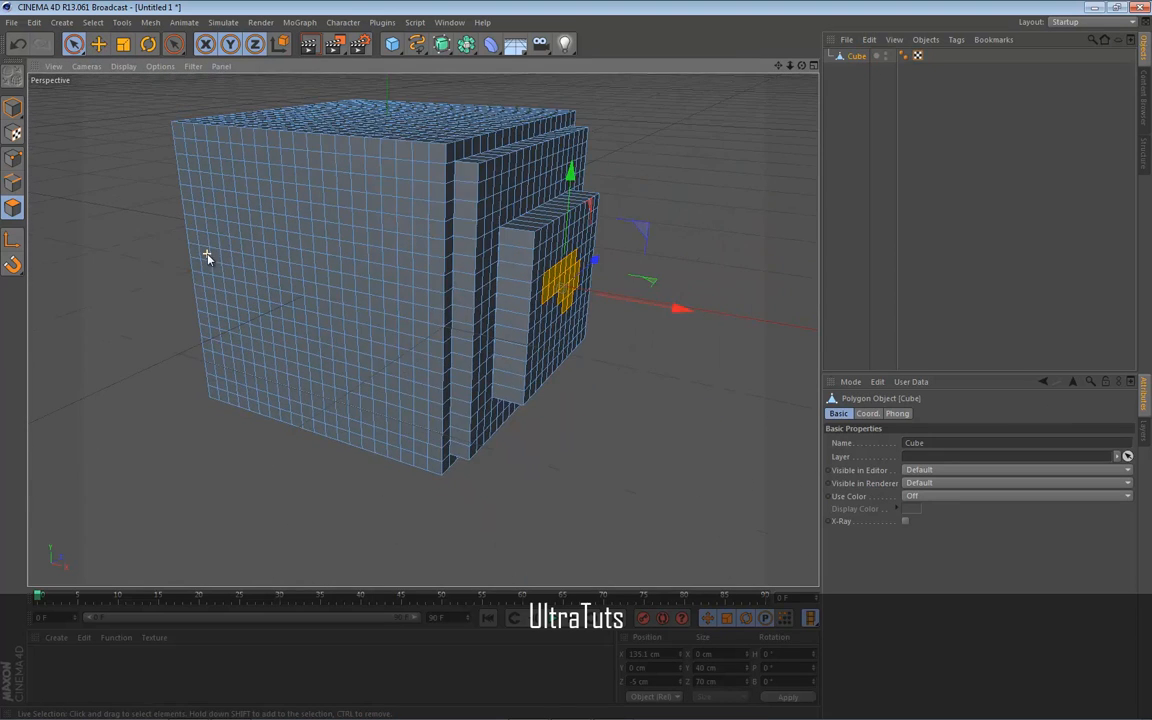
{"action": "left_click_drag", "start_coordinate": [207, 255], "coordinate": [246, 183], "text": "alt"}
{"action": "scroll", "coordinate": [246, 183], "scroll_direction": "up", "scroll_amount": 1}
{"action": "scroll", "coordinate": [203, 145], "scroll_direction": "up", "scroll_amount": 4}
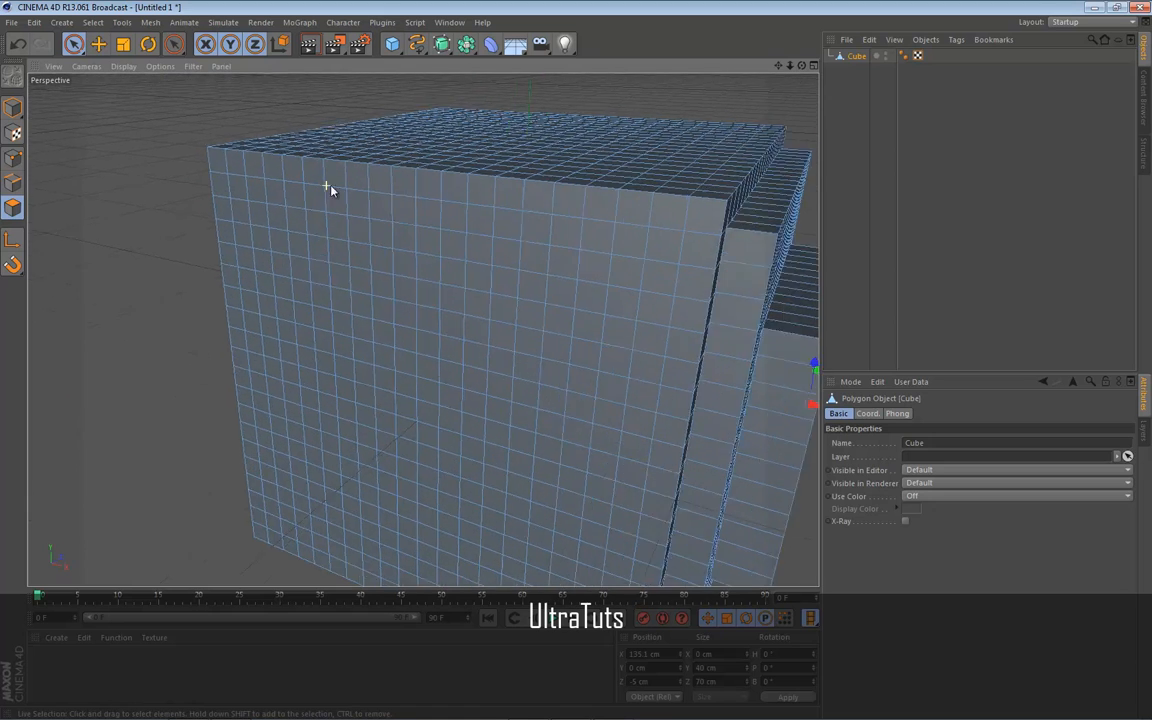
{"action": "scroll", "coordinate": [755, 254], "scroll_direction": "down", "scroll_amount": 2}
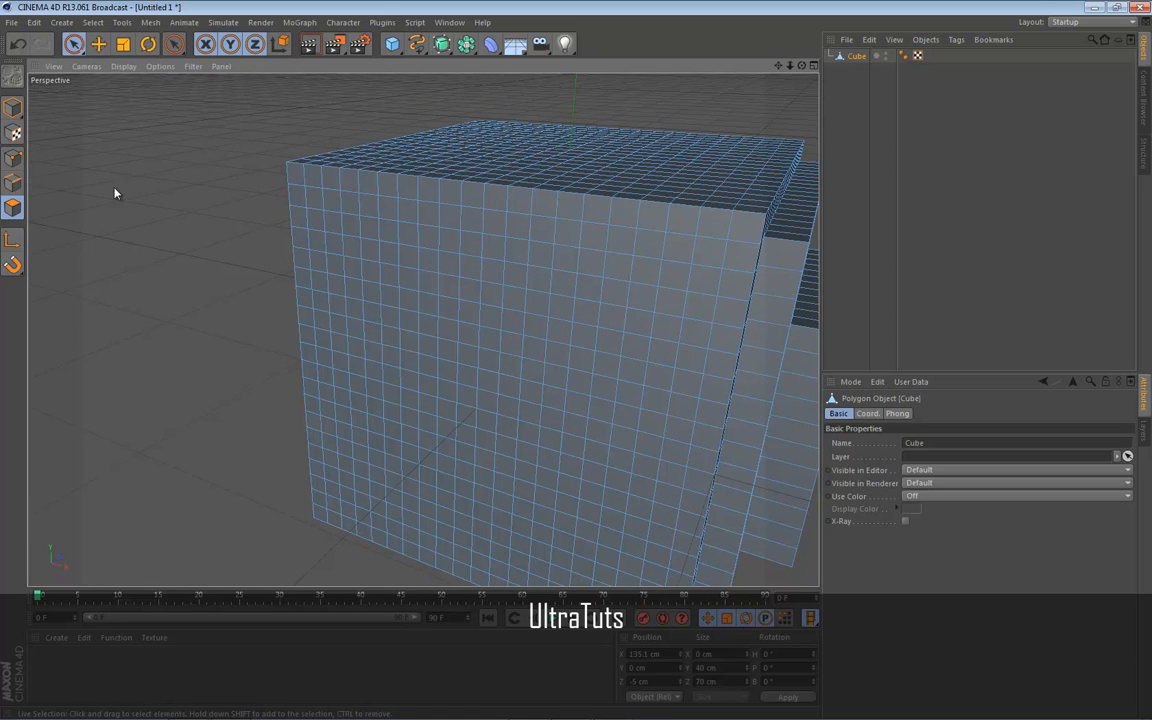
{"action": "left_click", "coordinate": [14, 182]}
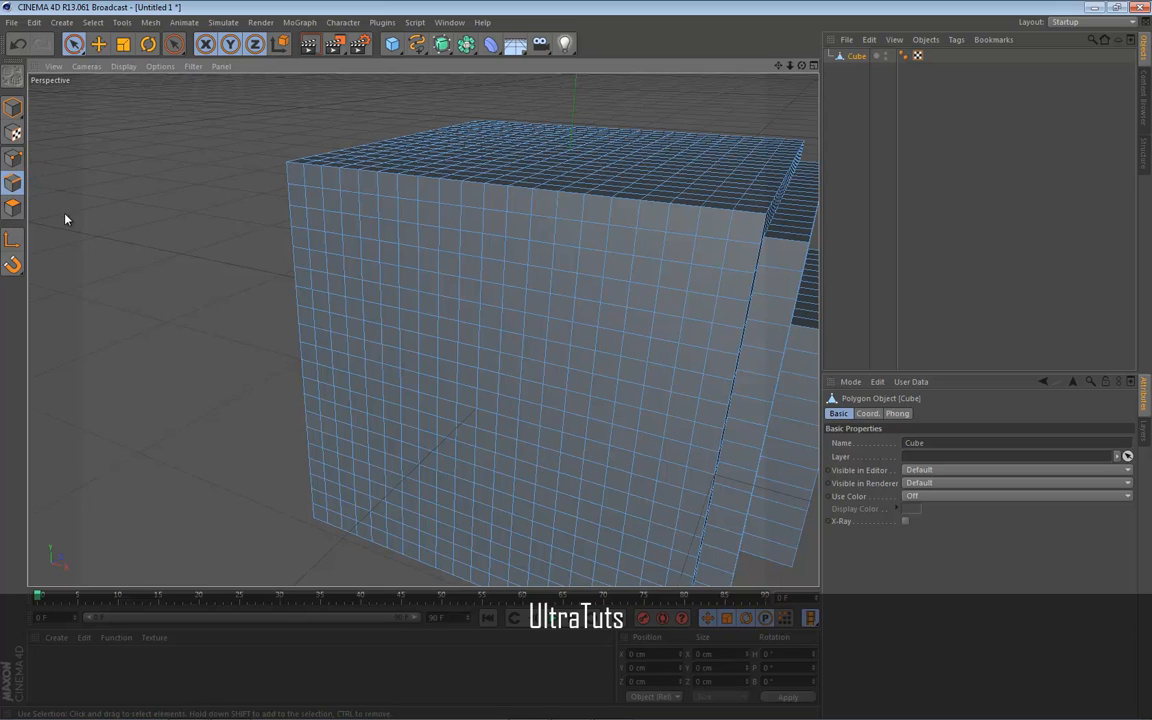
{"action": "left_click", "coordinate": [64, 214]}
{"action": "left_click", "coordinate": [14, 182]}
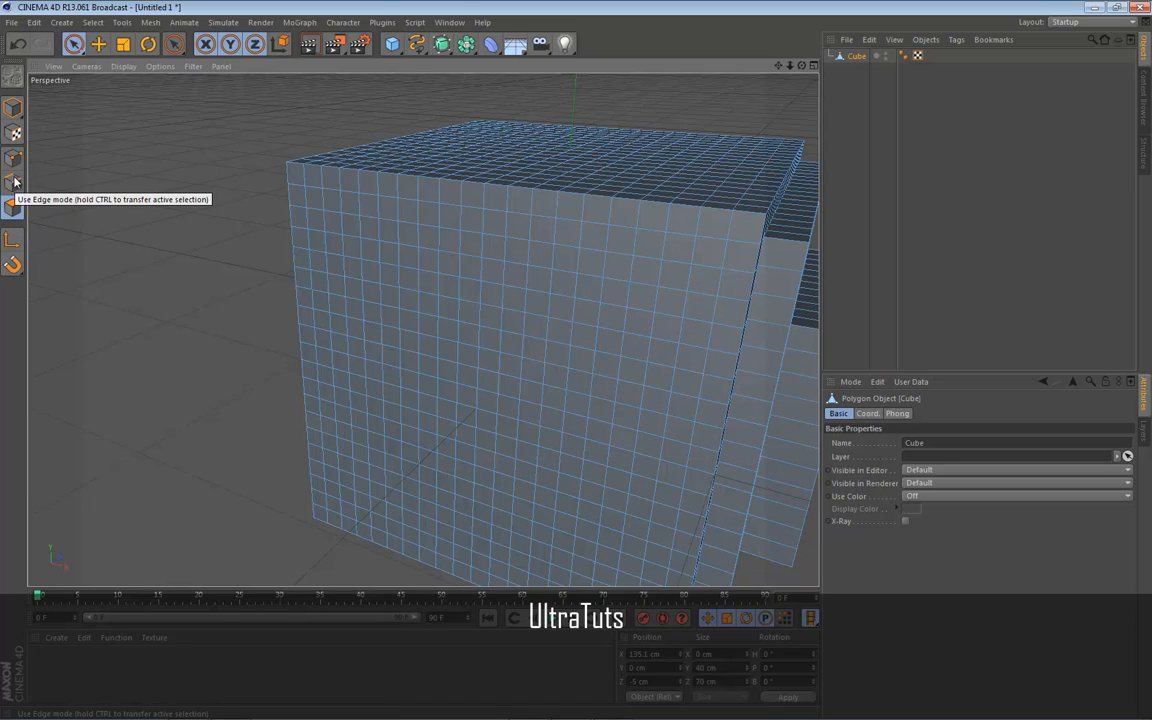
{"action": "left_click", "coordinate": [14, 182]}
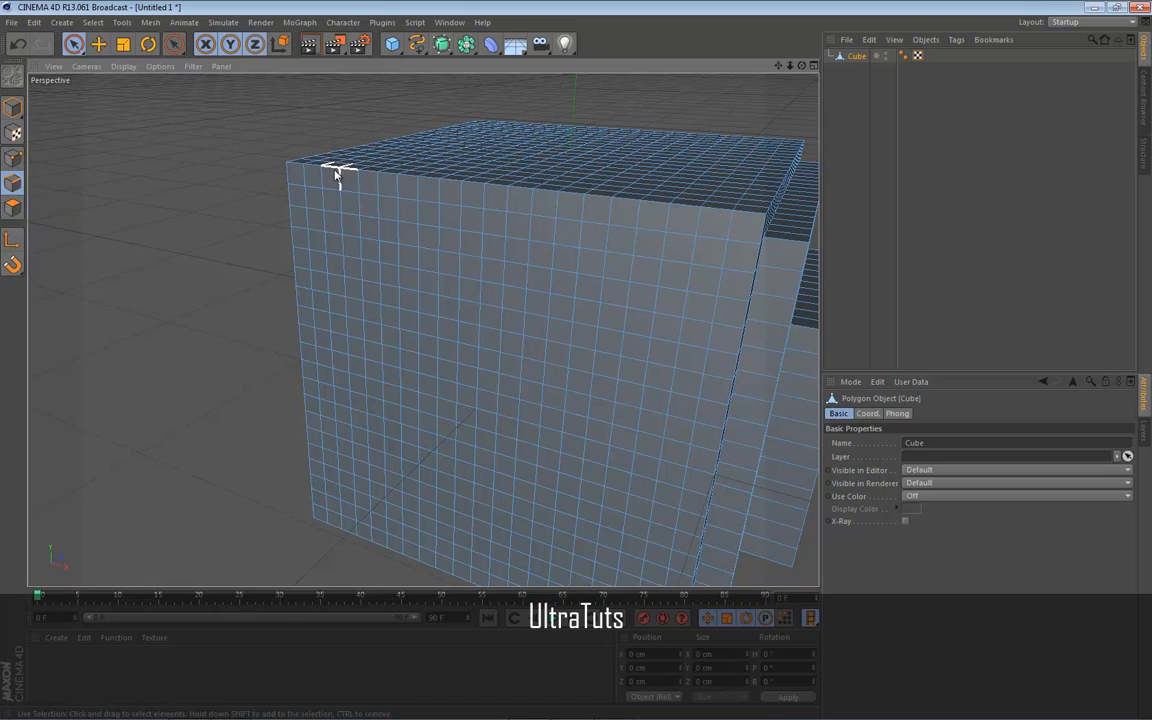
Step: Select several separate groups of edges along the border between the cube's top and front faces
{"action": "scroll", "coordinate": [326, 247], "scroll_direction": "down", "scroll_amount": 6}
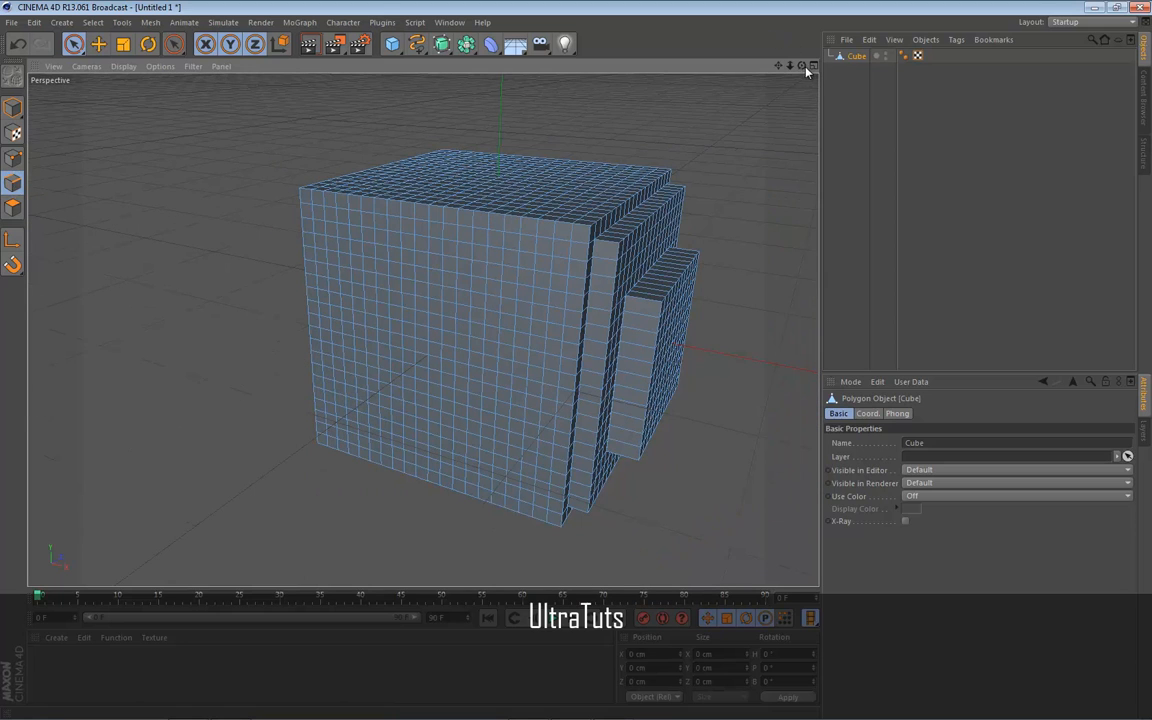
{"action": "left_click_drag", "start_coordinate": [803, 67], "coordinate": [577, 363]}
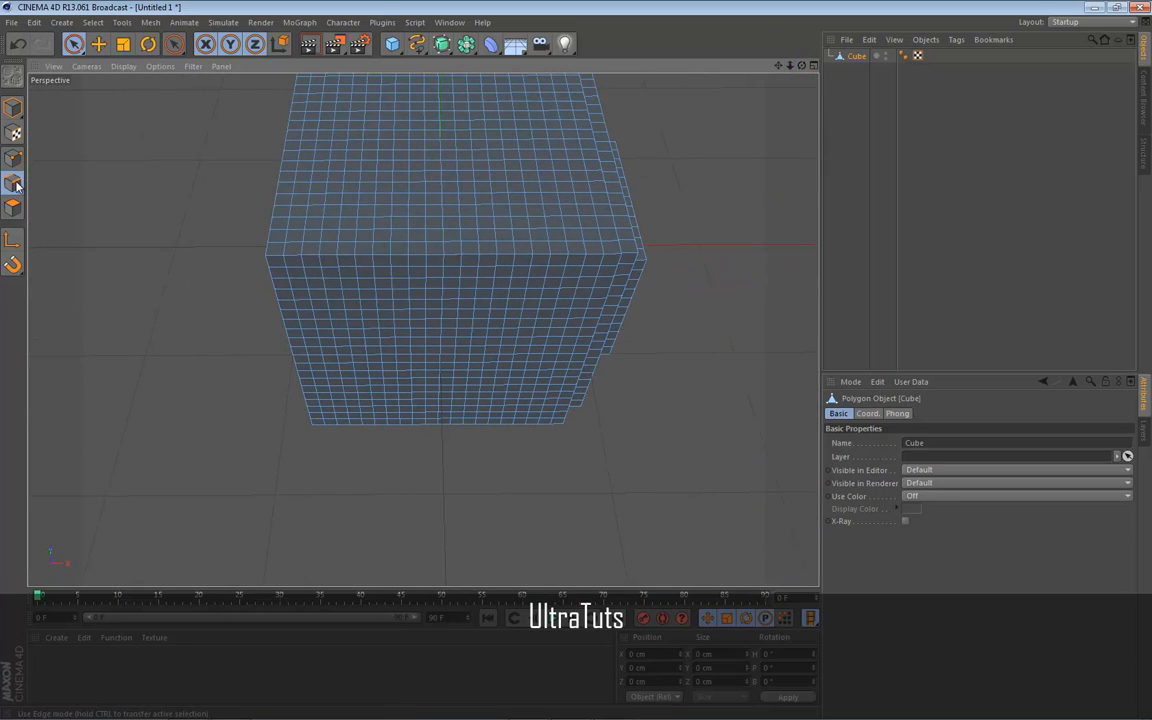
{"action": "left_click", "coordinate": [12, 184]}
{"action": "left_click", "coordinate": [277, 259]}
{"action": "left_click", "coordinate": [316, 256], "text": "shift"}
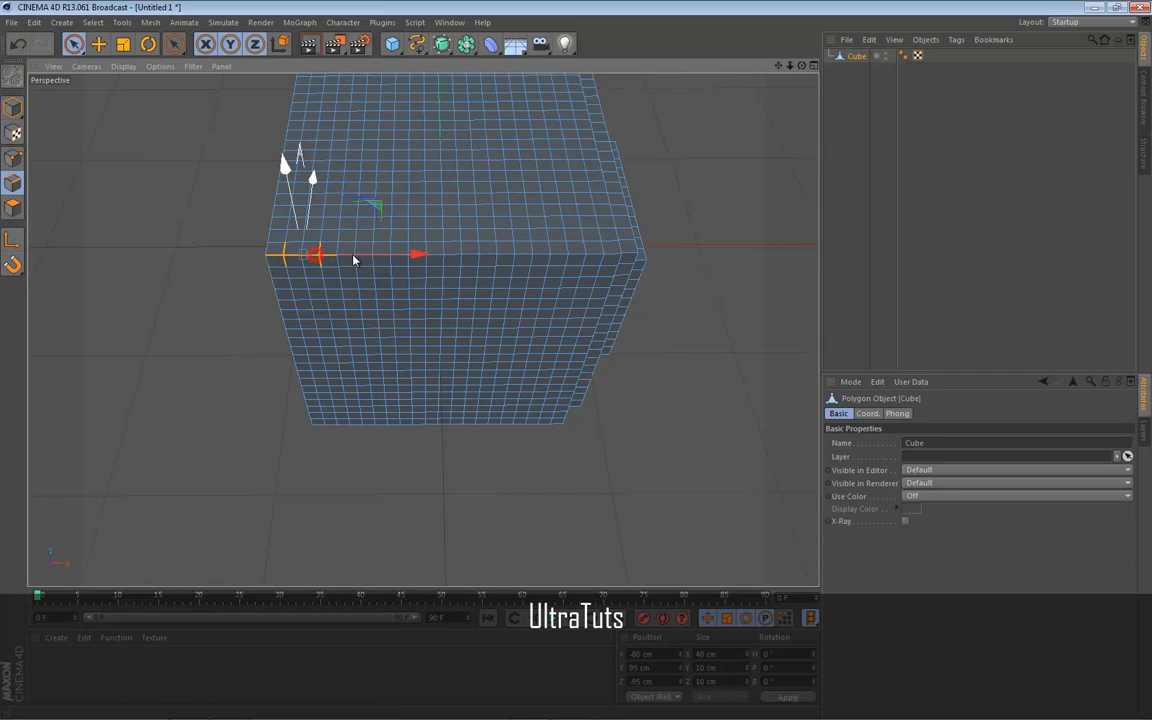
{"action": "left_click", "coordinate": [443, 258], "text": "shift"}
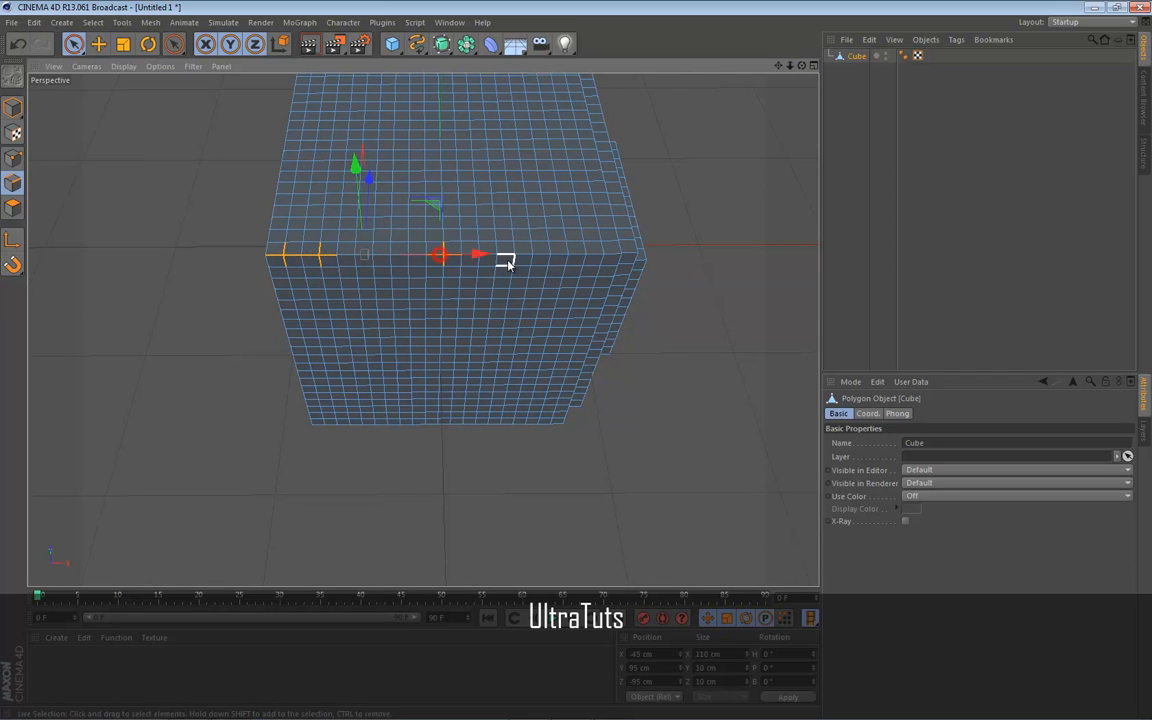
{"action": "left_click", "coordinate": [532, 256], "text": "shift"}
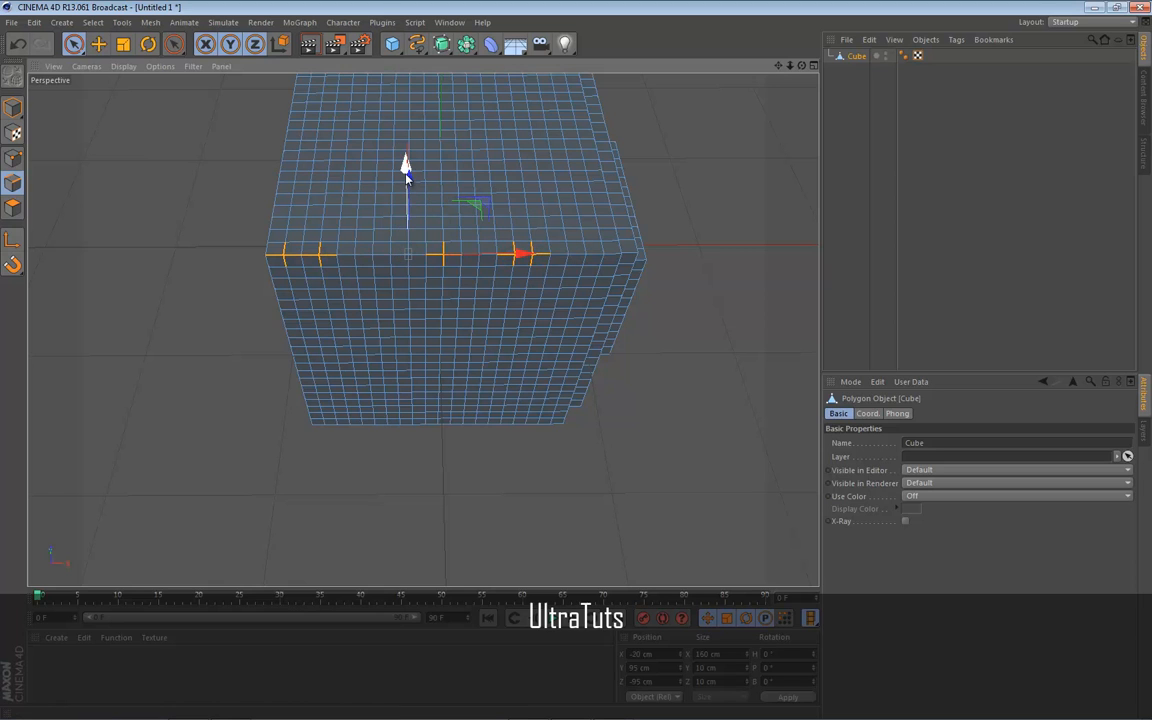
Step: Try moving the selected border edges slightly upward along the Y axis
{"action": "left_click_drag", "start_coordinate": [405, 160], "coordinate": [442, 170]}
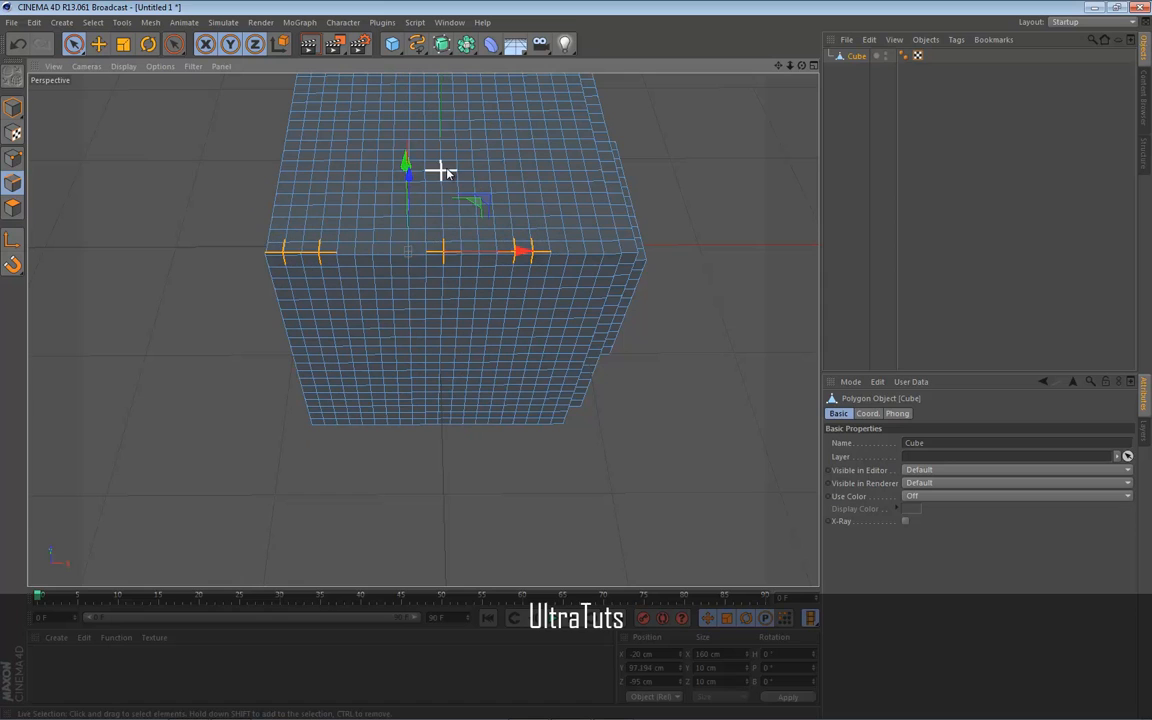
Step: Bevel the selected border edges with an inner offset of 6.5 cm
{"action": "right_click", "coordinate": [679, 338]}
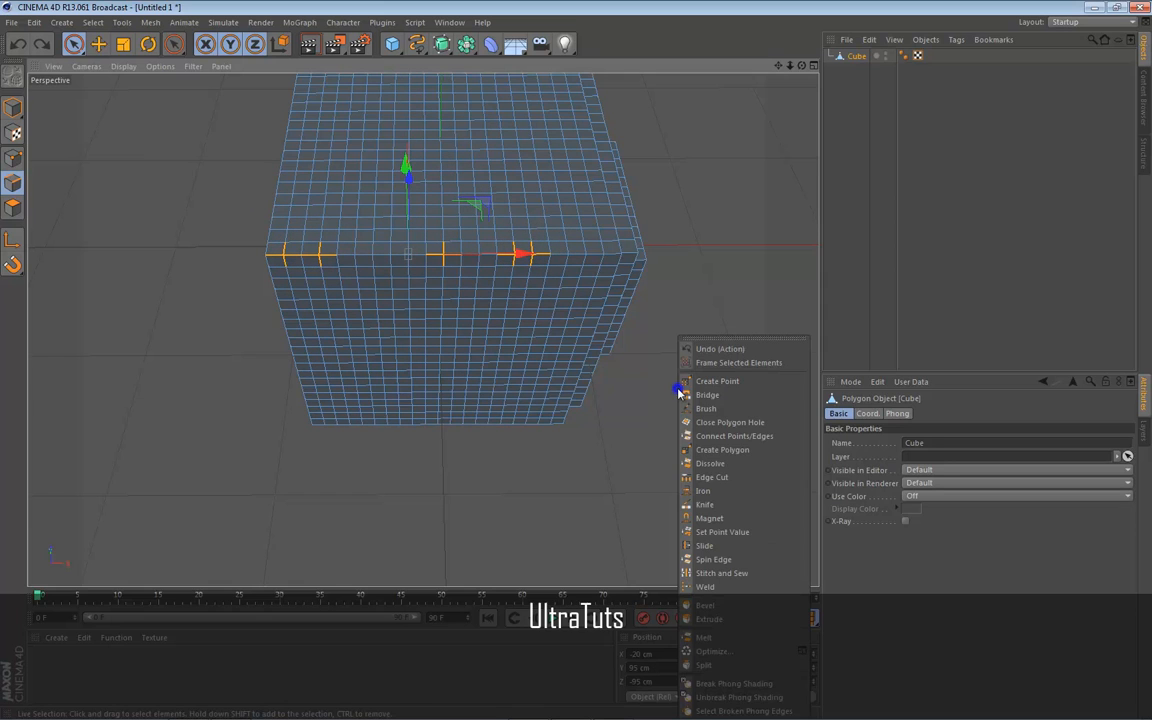
{"action": "left_click", "coordinate": [708, 606]}
{"action": "left_click_drag", "start_coordinate": [565, 364], "coordinate": [576, 364]}
{"action": "right_click_drag", "start_coordinate": [247, 325], "coordinate": [325, 238], "text": "alt"}
{"action": "left_click_drag", "start_coordinate": [801, 67], "coordinate": [576, 364]}
{"action": "left_click_drag", "start_coordinate": [447, 187], "coordinate": [733, 180], "text": "alt"}
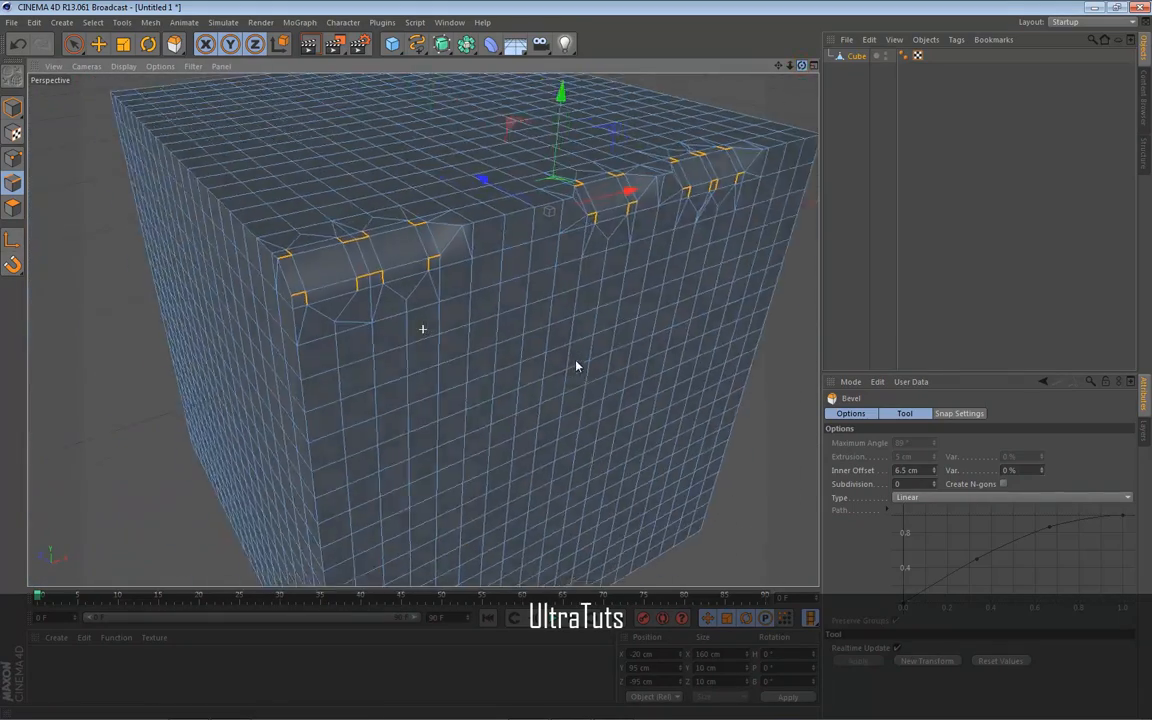
Step: Select a row of edges and two nearby separate edges on the cube's top face, near its side border
{"action": "left_click_drag", "start_coordinate": [576, 366], "coordinate": [692, 465], "text": "alt"}
{"action": "scroll", "coordinate": [693, 473], "scroll_direction": "down", "scroll_amount": 5}
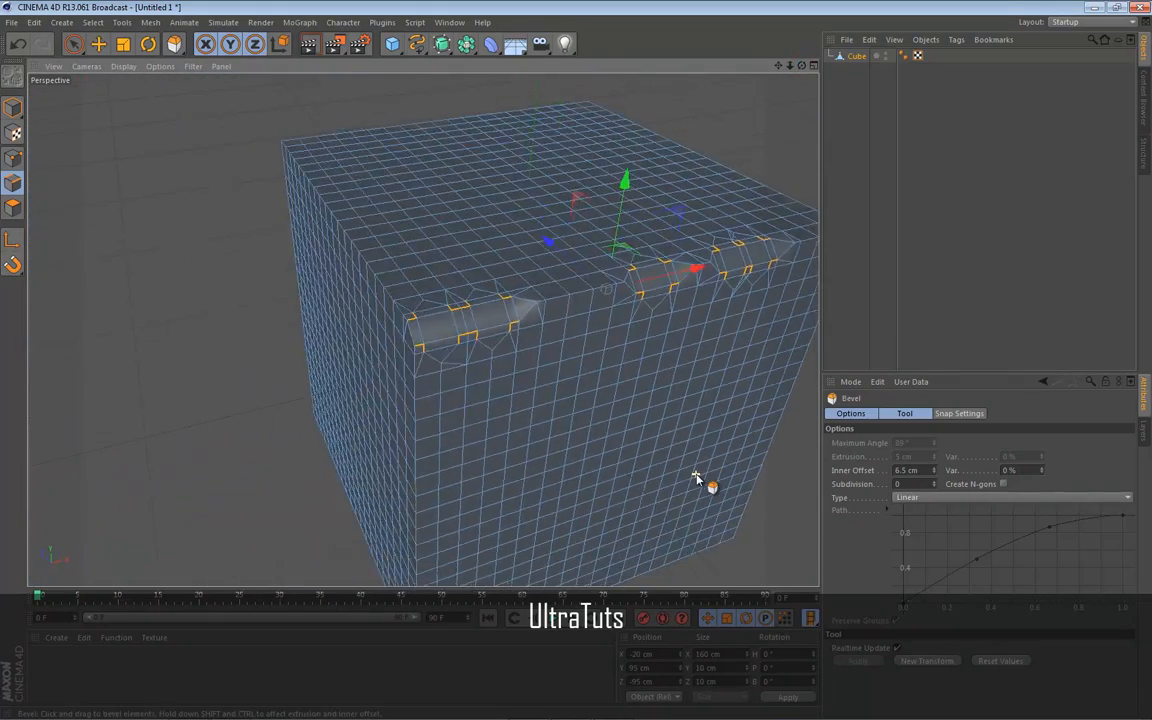
{"action": "left_click", "coordinate": [381, 253]}
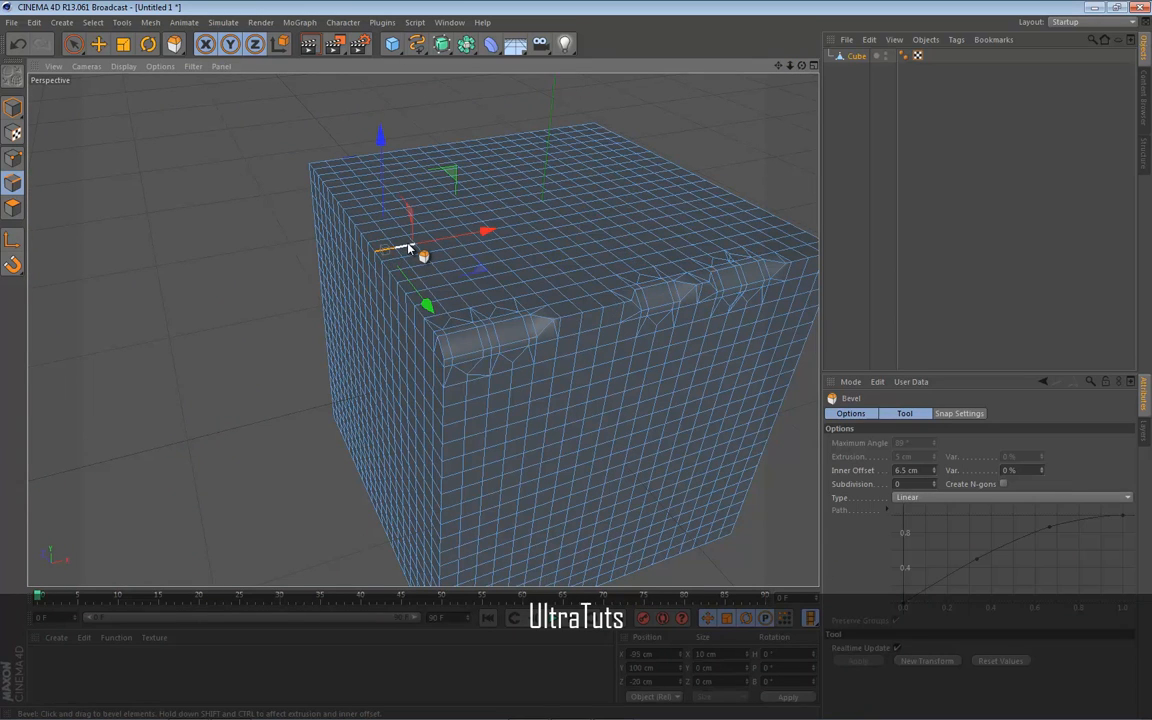
{"action": "left_click", "coordinate": [409, 248], "text": "shift"}
{"action": "left_click", "coordinate": [427, 246], "text": "shift"}
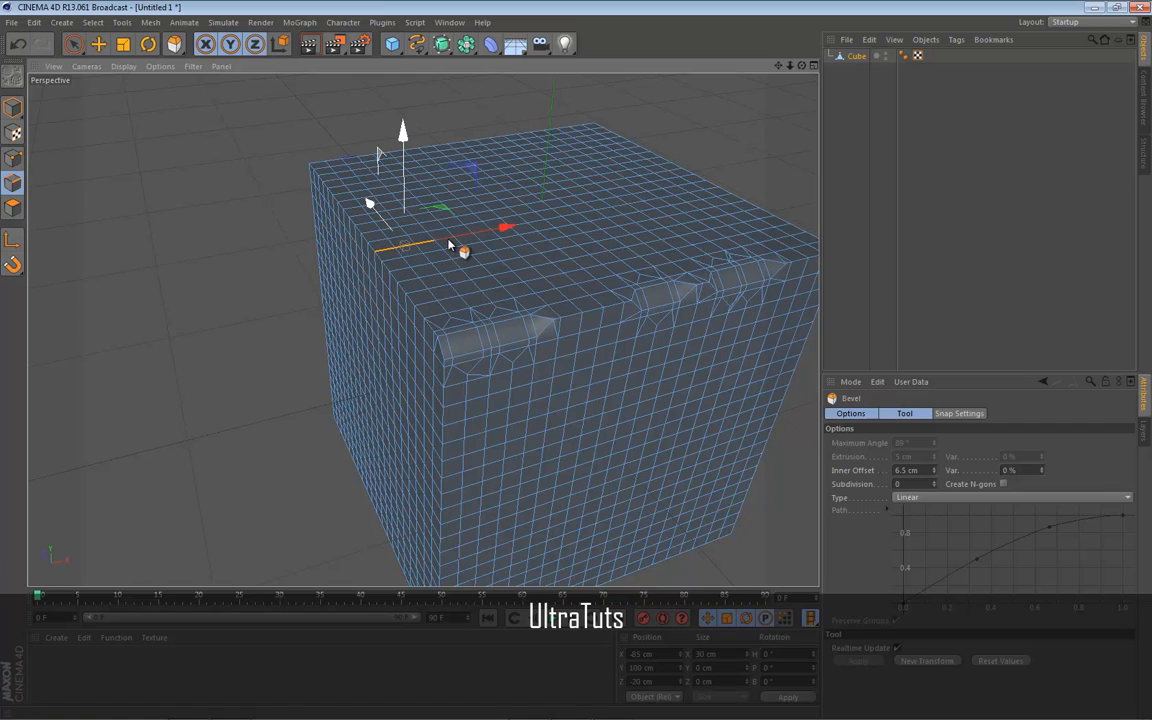
{"action": "left_click", "coordinate": [451, 247], "text": "shift"}
{"action": "left_click", "coordinate": [441, 277], "text": "shift"}
{"action": "left_click", "coordinate": [493, 264], "text": "shift"}
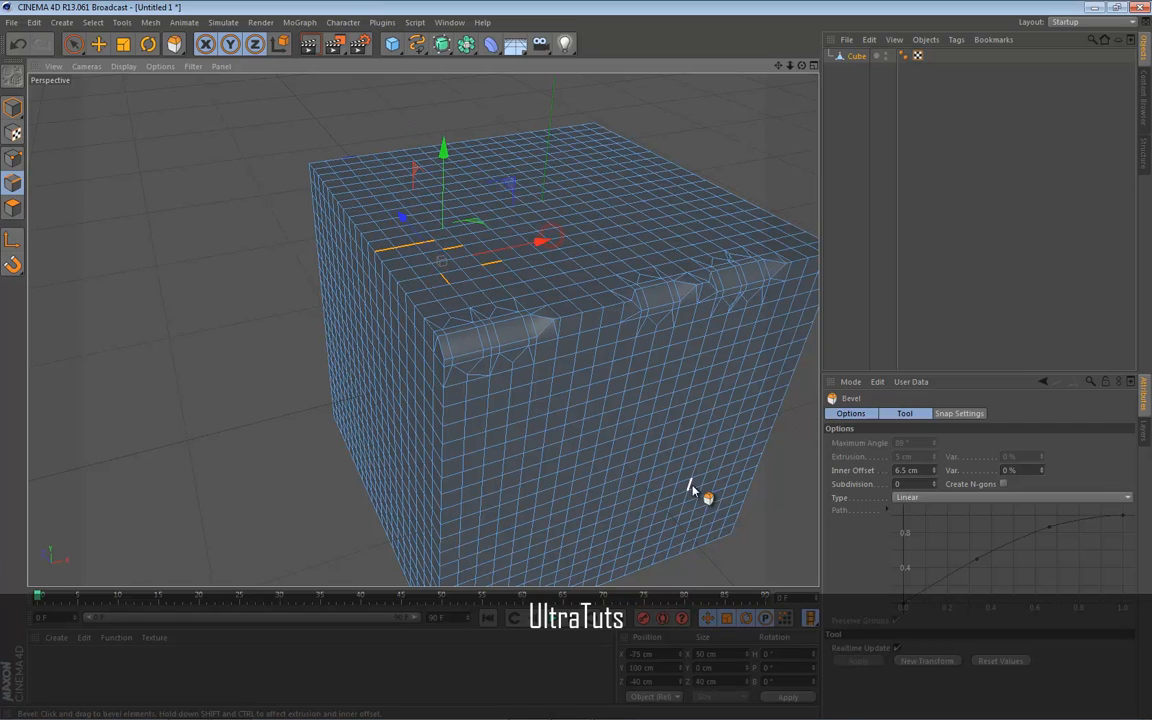
Step: Extrude the selected top-face edges with an offset of -343 cm
{"action": "right_click", "coordinate": [665, 485]}
{"action": "left_click", "coordinate": [714, 544]}
{"action": "left_click_drag", "start_coordinate": [533, 490], "coordinate": [562, 366]}
{"action": "scroll", "coordinate": [558, 176], "scroll_direction": "down", "scroll_amount": 5}
{"action": "scroll", "coordinate": [570, 168], "scroll_direction": "up", "scroll_amount": 2}
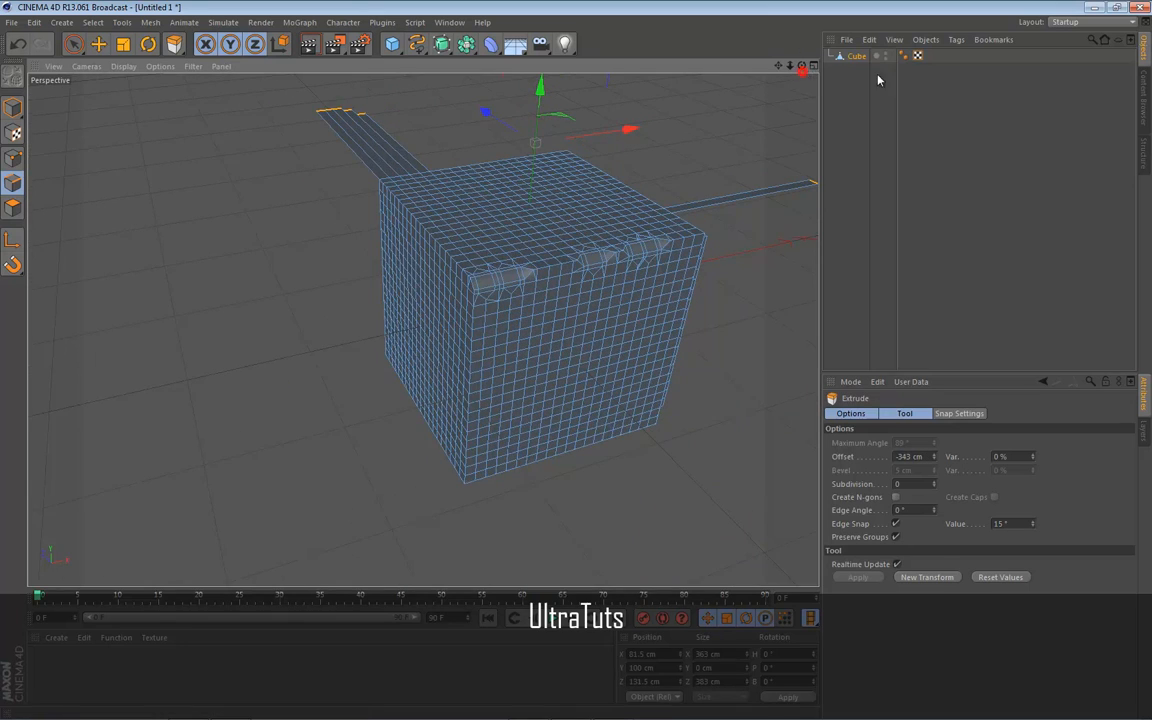
Step: Switch the cube from Edge mode to Point mode
{"action": "left_click_drag", "start_coordinate": [802, 66], "coordinate": [576, 364]}
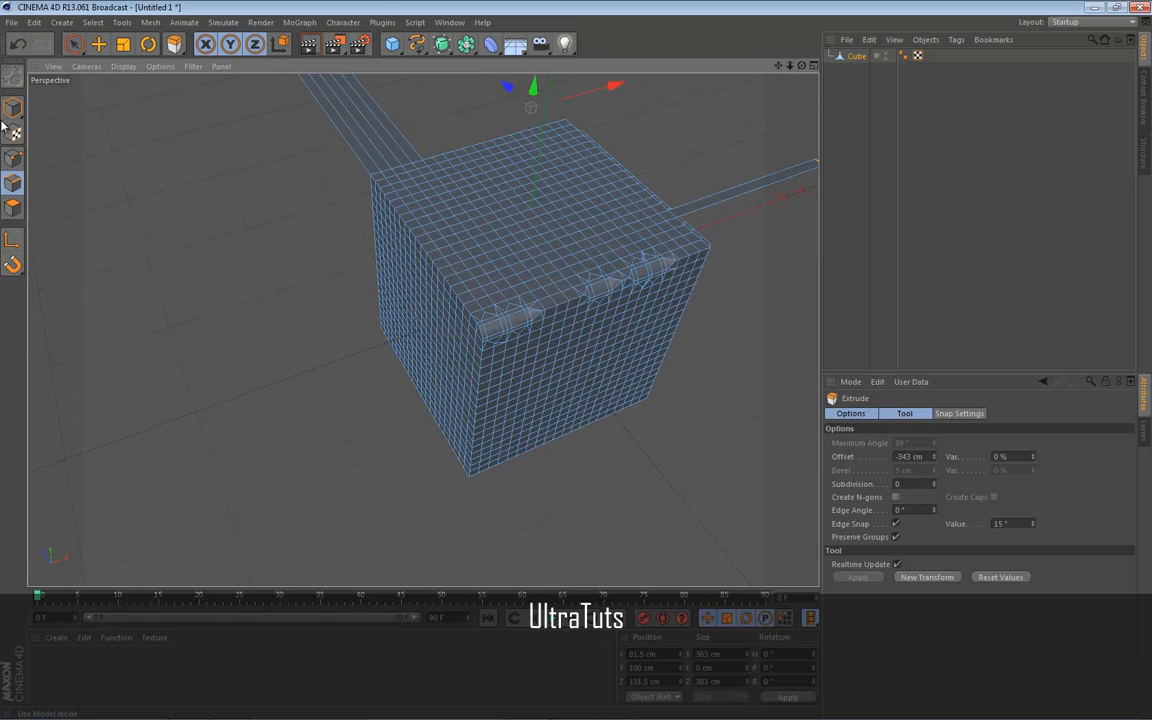
{"action": "left_click", "coordinate": [13, 157]}
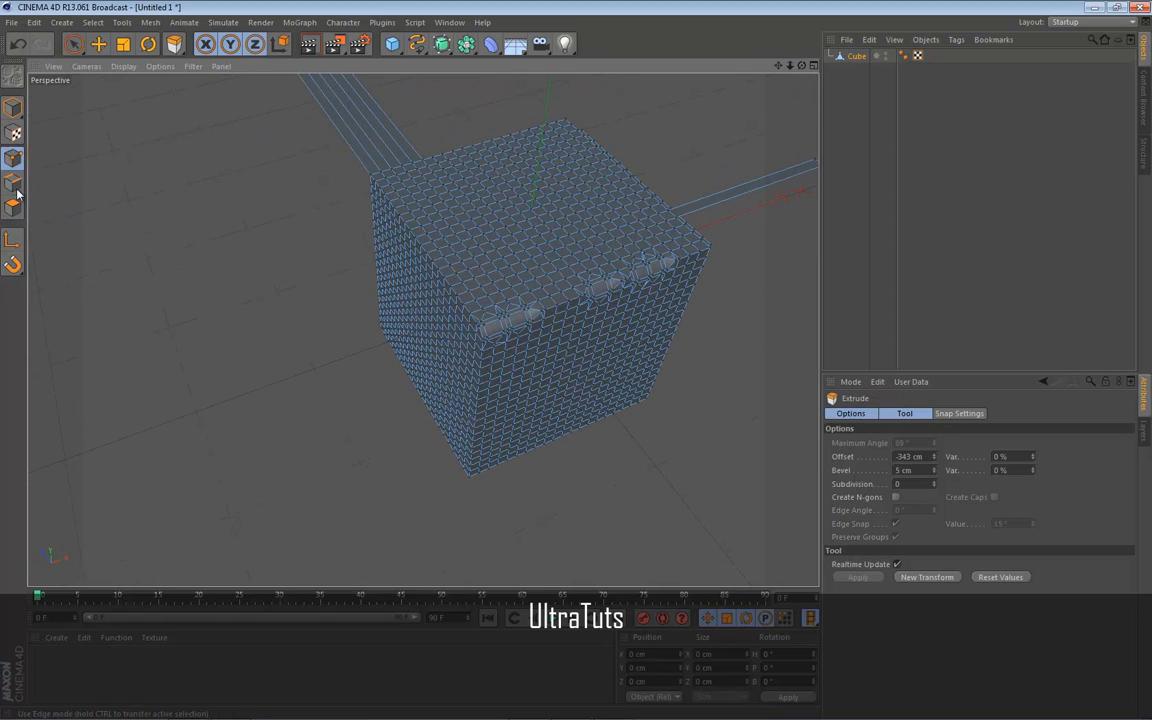
{"action": "left_click", "coordinate": [16, 190]}
{"action": "left_click", "coordinate": [17, 162]}
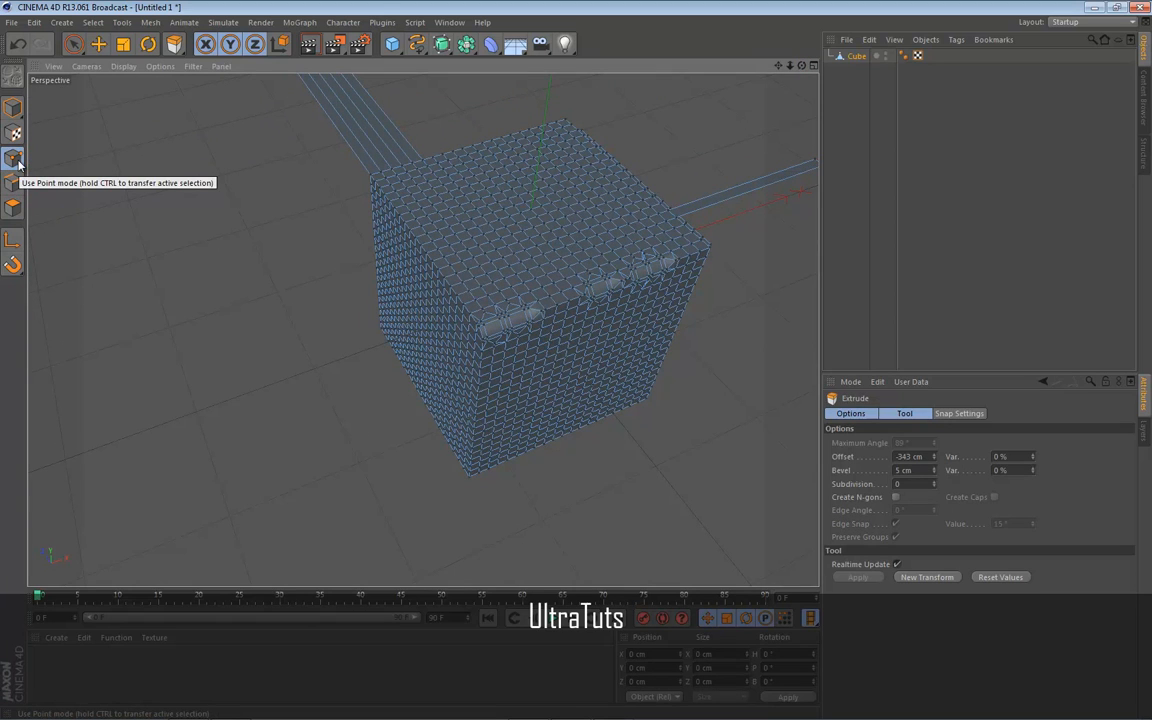
Step: Select four points on the cube's top face and extrude them by 97.8 cm
{"action": "left_click", "coordinate": [467, 269]}
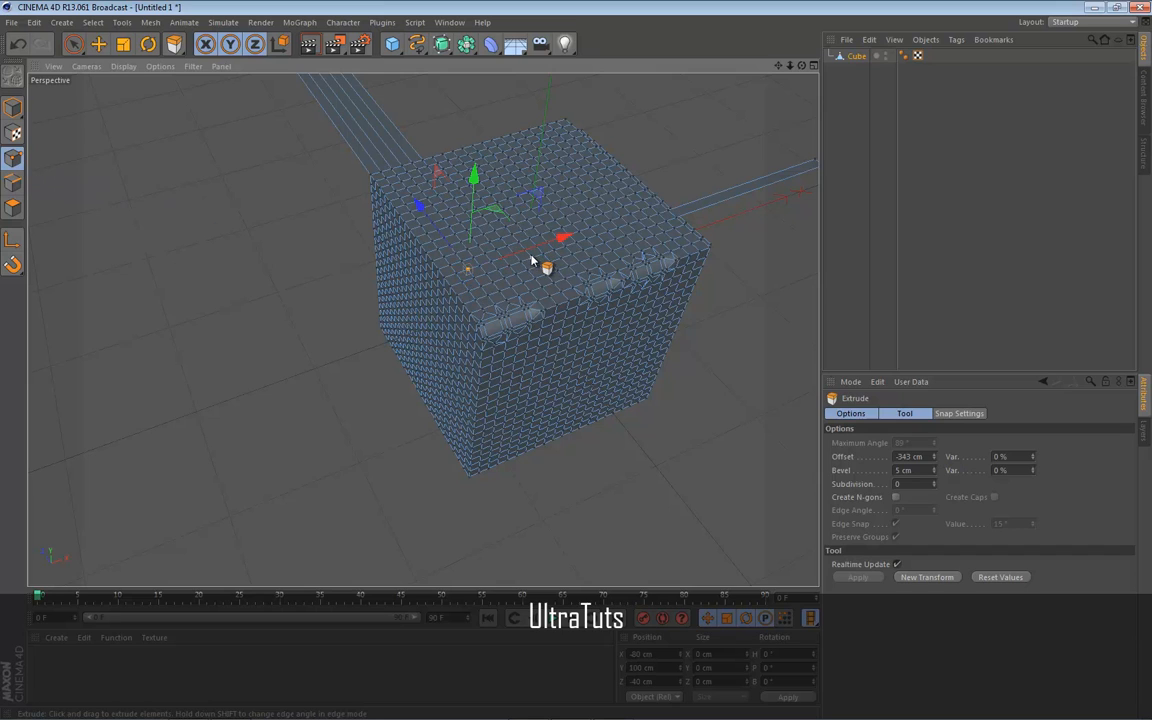
{"action": "left_click", "coordinate": [529, 258], "text": "shift"}
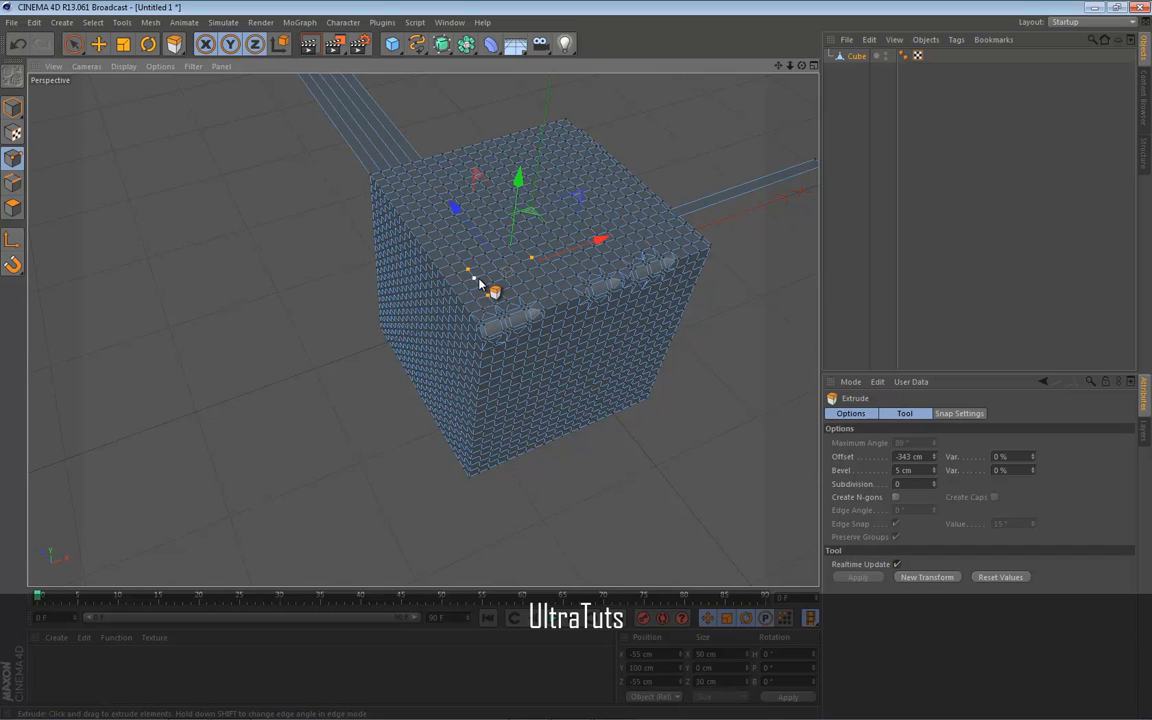
{"action": "left_click_drag", "start_coordinate": [480, 285], "coordinate": [615, 365]}
Step: Try the Bevel tool on the whole cube in Point mode with an inner offset of 88.9 cm
{"action": "right_click", "coordinate": [305, 358]}
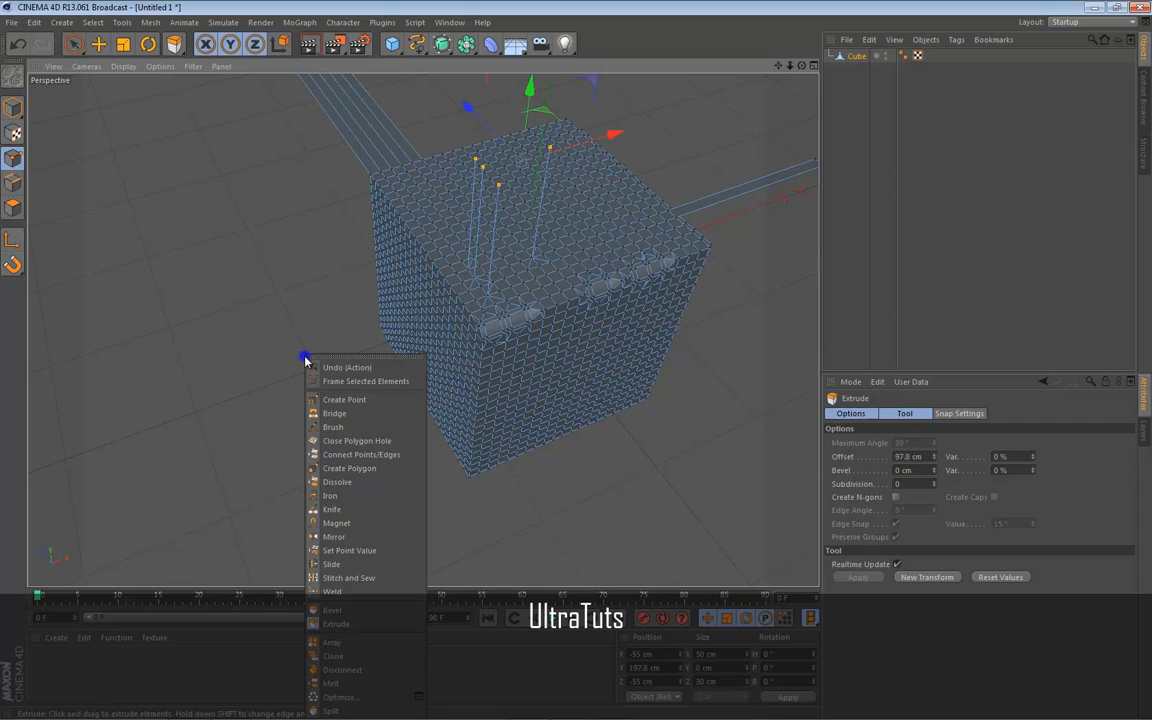
{"action": "left_click", "coordinate": [332, 609]}
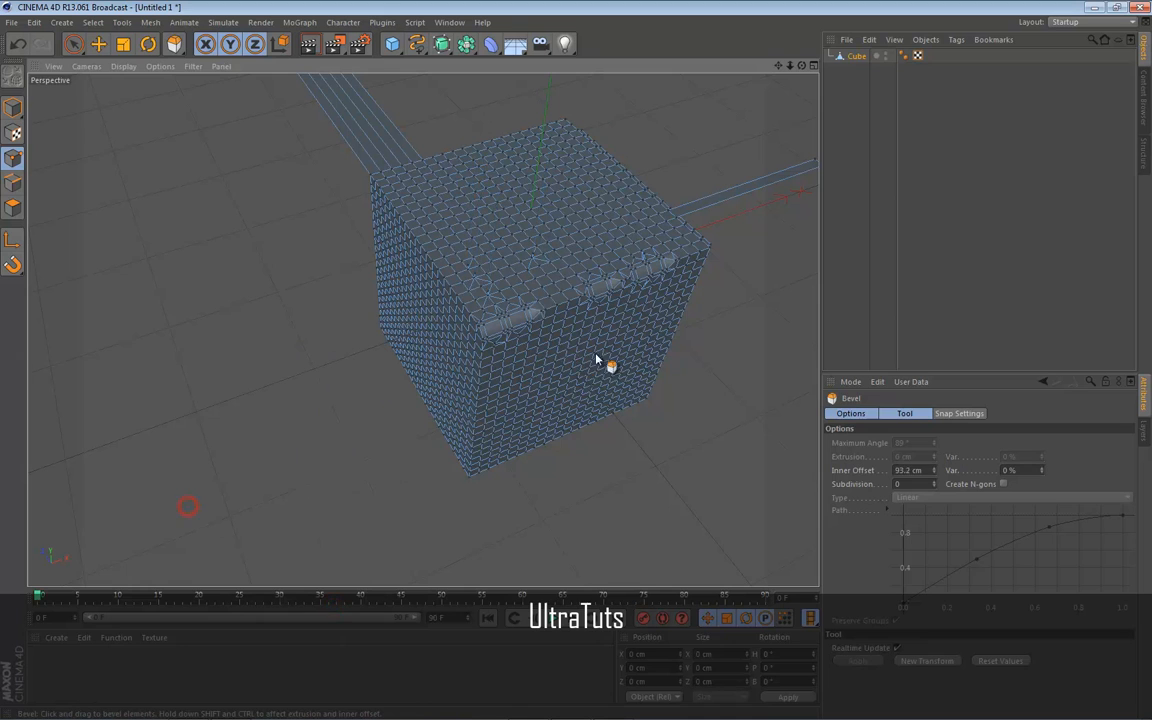
{"action": "left_click_drag", "start_coordinate": [113, 525], "coordinate": [111, 514]}
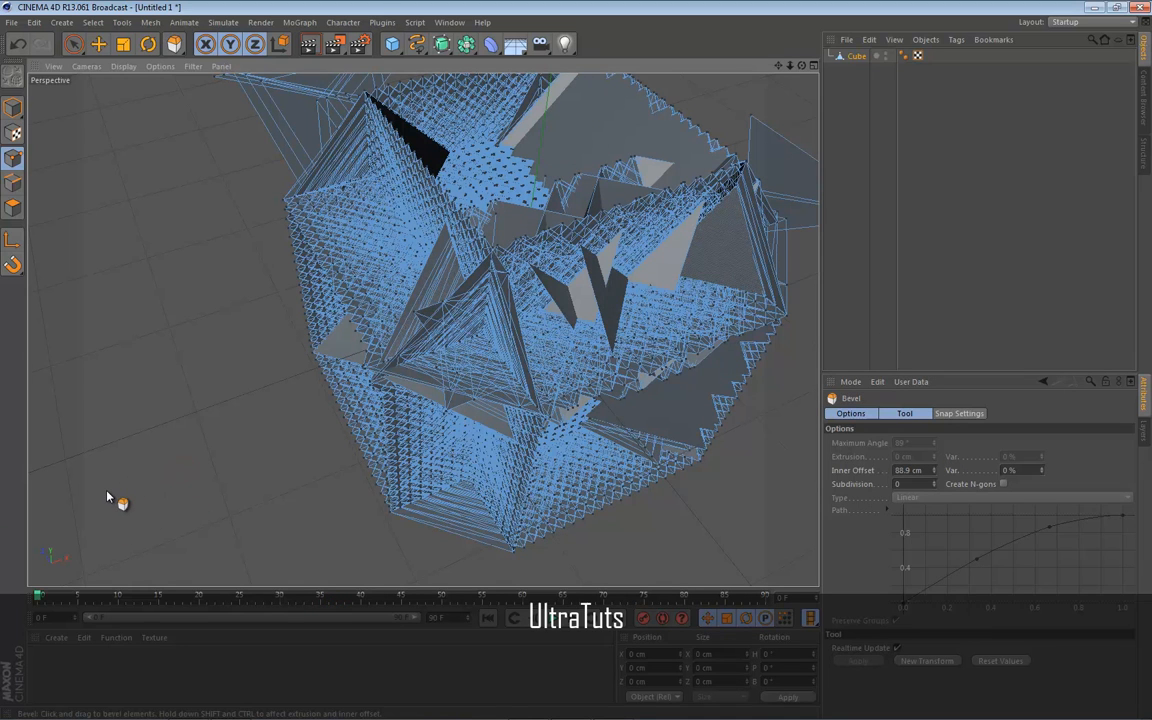
Step: Undo the point bevels, including a retry at 84.9 cm inner offset, and the extrusion of the top-face points
{"action": "scroll", "coordinate": [265, 434], "scroll_direction": "down", "scroll_amount": 2}
{"action": "key", "text": "ctrl+z"}
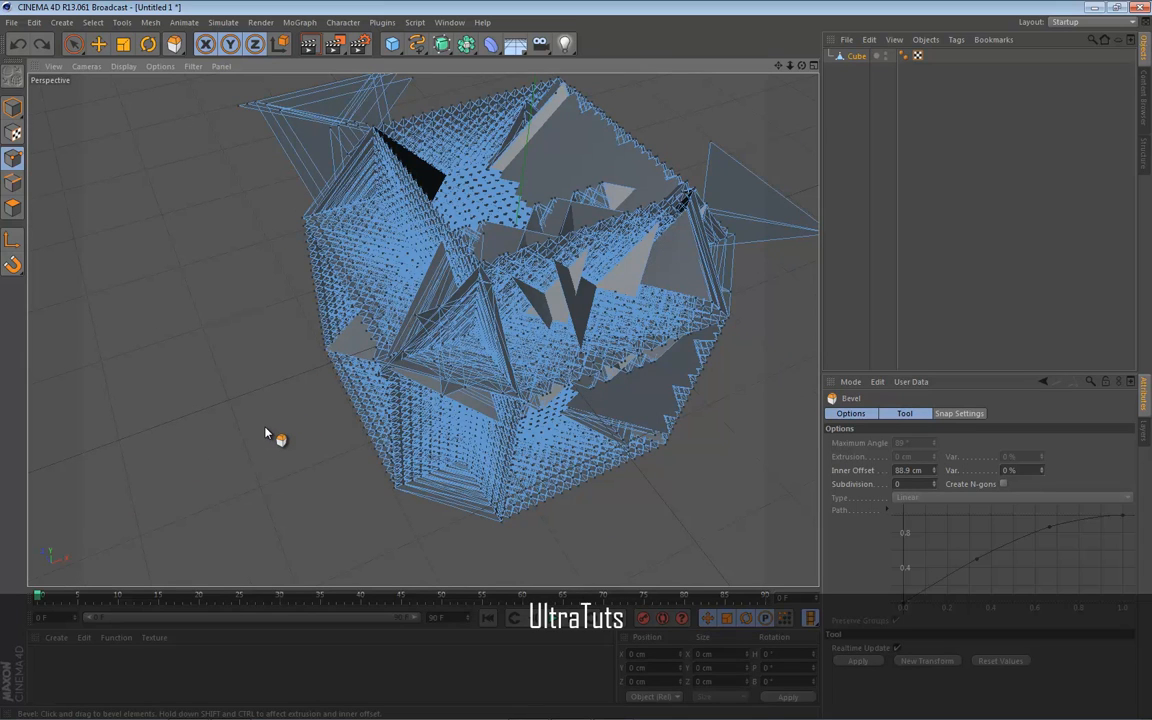
{"action": "key", "text": "ctrl+z"}
{"action": "left_click_drag", "start_coordinate": [268, 396], "coordinate": [196, 394]}
{"action": "key", "text": "ctrl+z"}
{"action": "key", "text": "ctrl+z"}
{"action": "key", "text": "ctrl+z"}
{"action": "key", "text": "ctrl+z"}
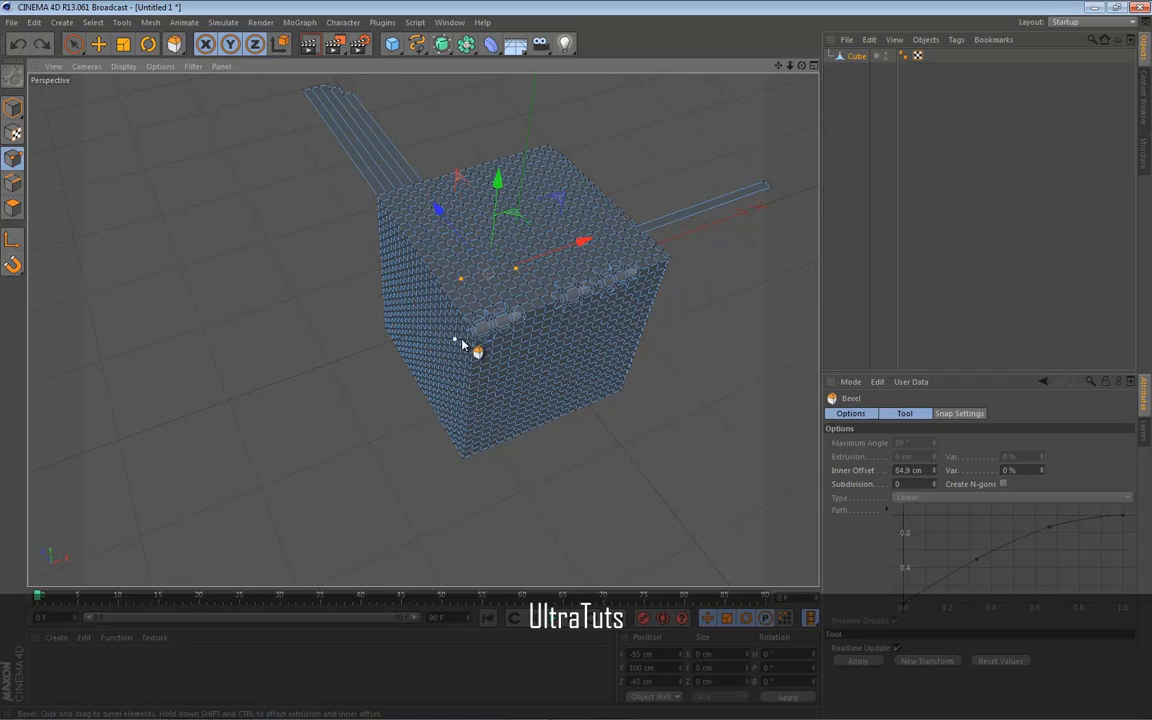
Step: Select a few points on the top face near the extruded strips and bevel them with a -113.2 cm inner offset
{"action": "left_click", "coordinate": [418, 221]}
{"action": "left_click", "coordinate": [431, 240], "text": "shift"}
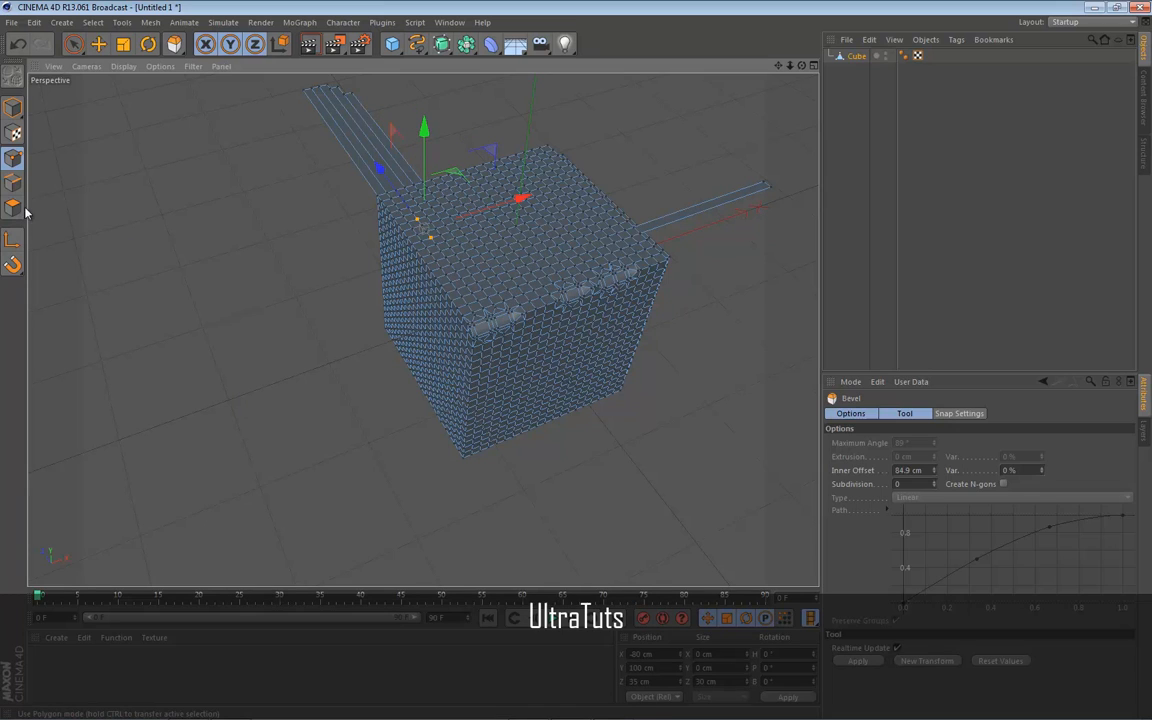
{"action": "left_click", "coordinate": [441, 221], "text": "shift"}
{"action": "left_click_drag", "start_coordinate": [450, 226], "coordinate": [352, 311]}
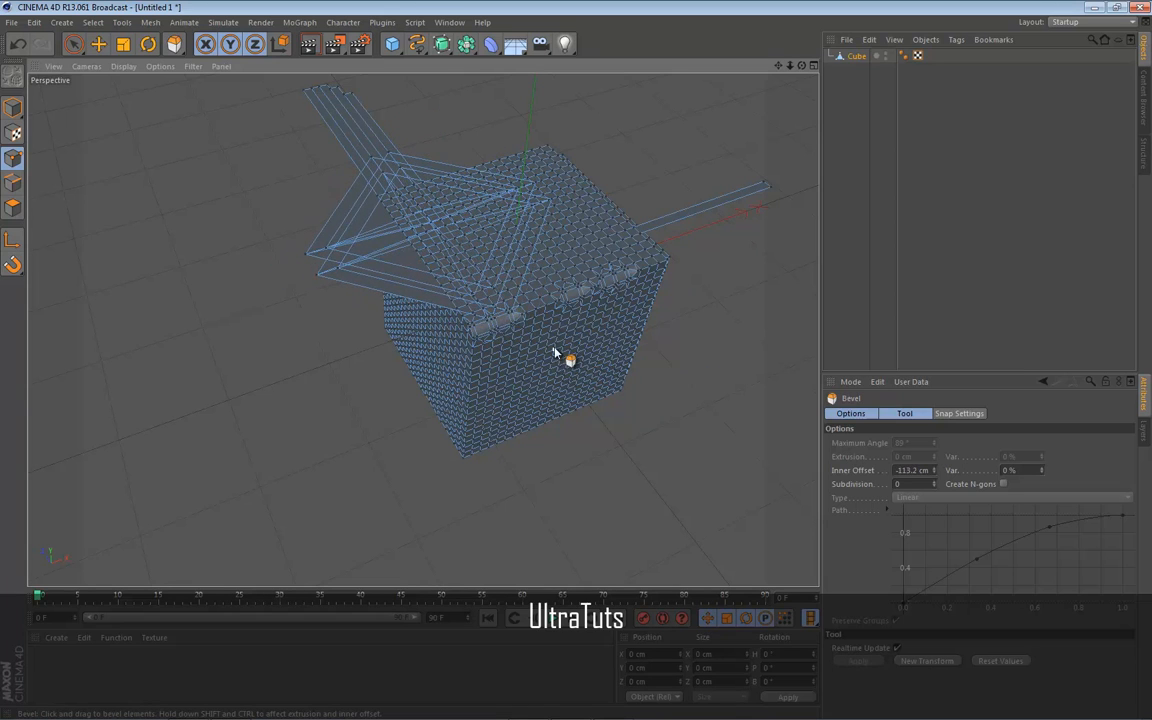
Step: Select a second small group of points on the top face, away from the first, and bevel them
{"action": "left_click", "coordinate": [570, 225]}
{"action": "left_click", "coordinate": [588, 246]}
{"action": "left_click", "coordinate": [564, 252], "text": "shift"}
{"action": "left_click", "coordinate": [560, 237], "text": "shift"}
{"action": "left_click_drag", "start_coordinate": [660, 345], "coordinate": [252, 416]}
Step: Extrude all of the cube's points with an offset of 89.2 cm and inspect the spikes from above
{"action": "right_click", "coordinate": [95, 440]}
{"action": "left_click", "coordinate": [135, 622]}
{"action": "left_click", "coordinate": [254, 415]}
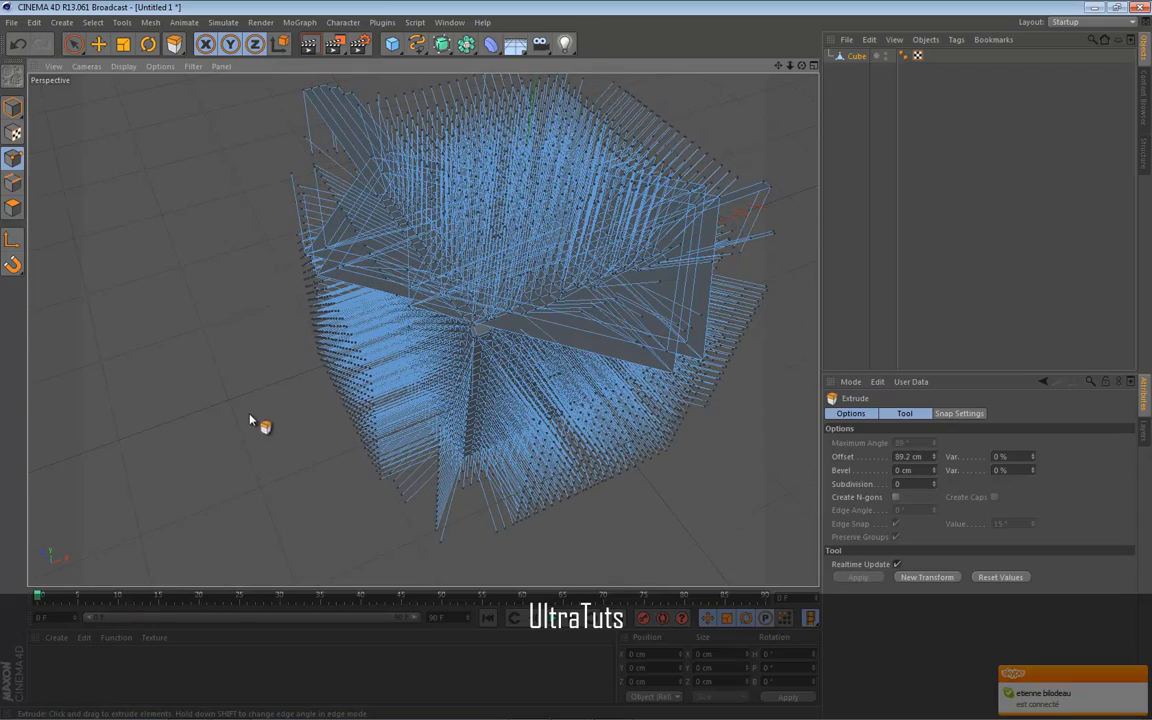
{"action": "left_click_drag", "start_coordinate": [803, 67], "coordinate": [576, 368]}
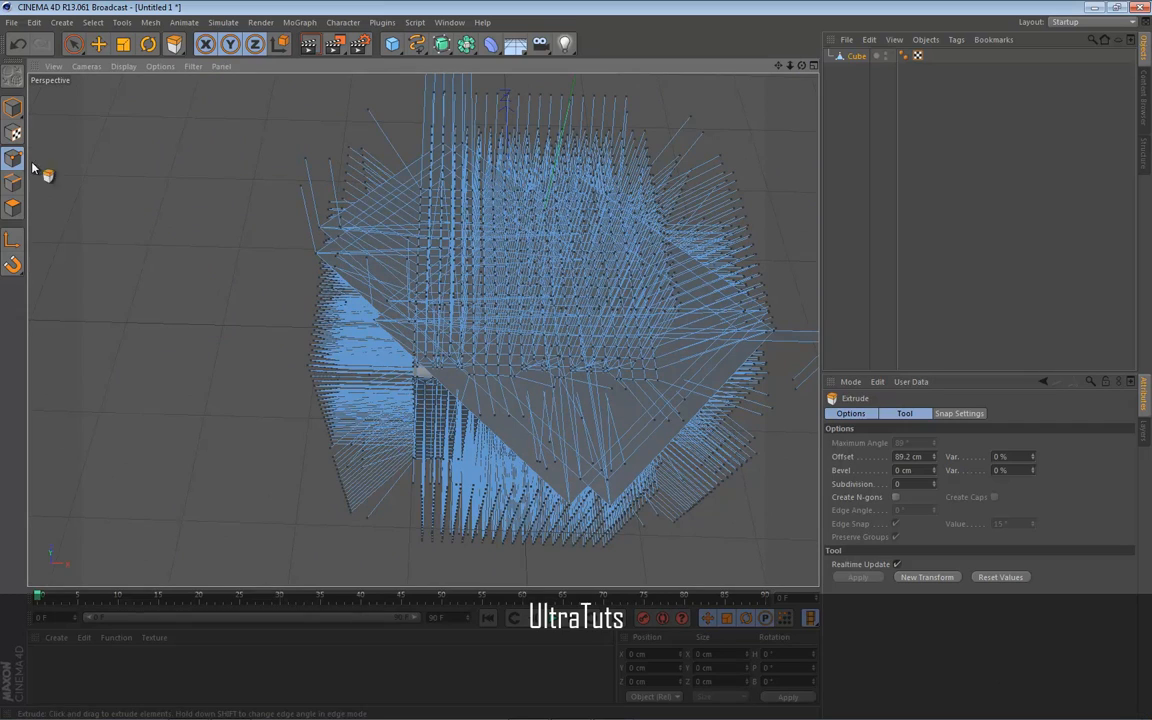